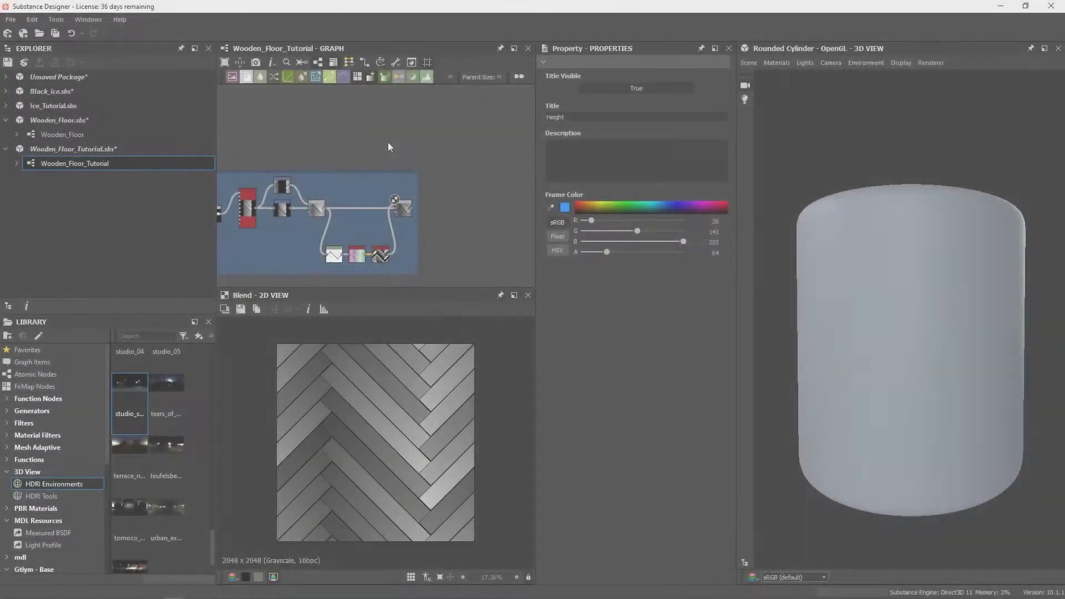
Pan and zoom to inspect the Height frame's 2048 x 2048 herringbone Blend output.
middle_drag(387, 142, 398, 144)
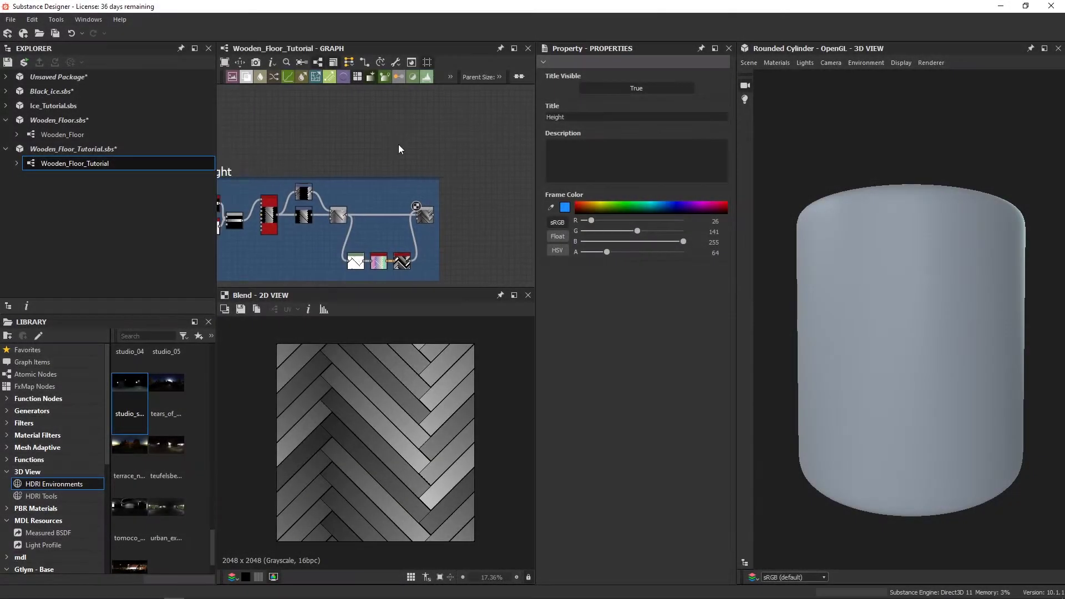
scroll(398, 427, up, 3)
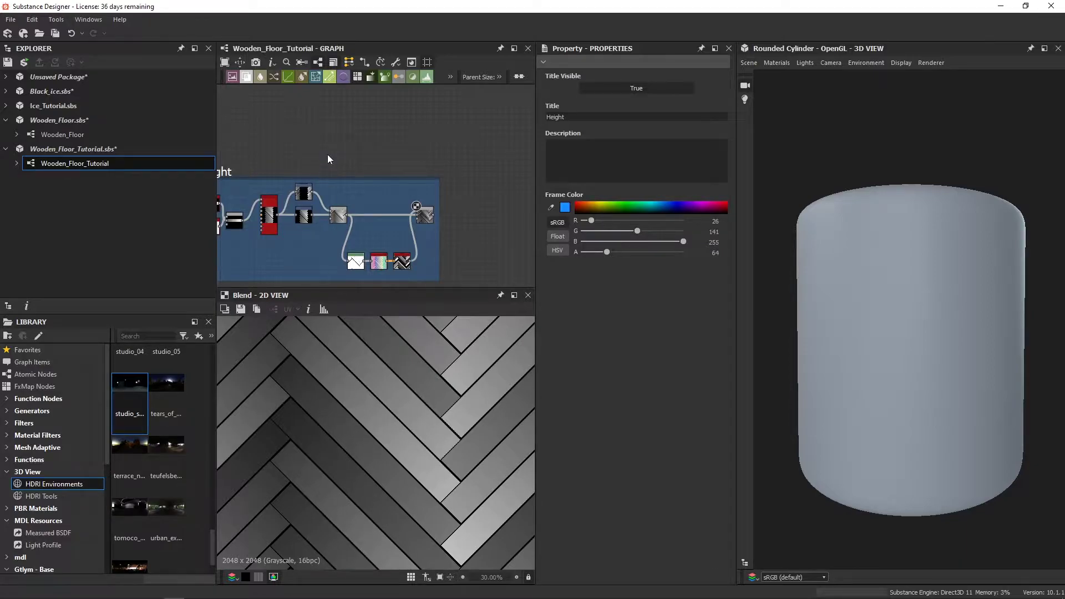
scroll(345, 169, down, 1)
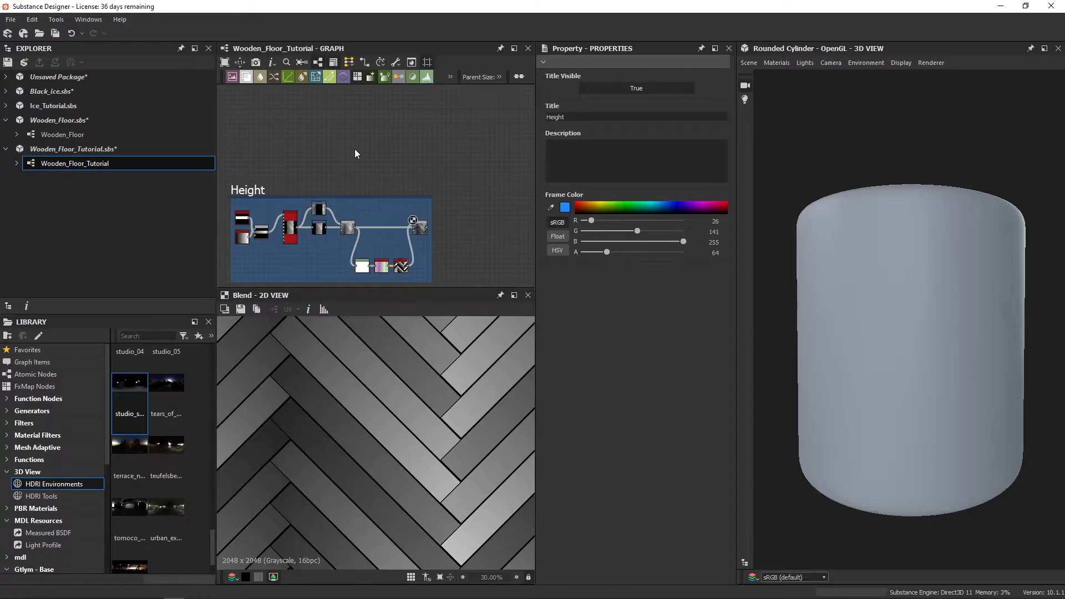
Add a Directional Noise 1 node via a 'dir' node search.
key(space)
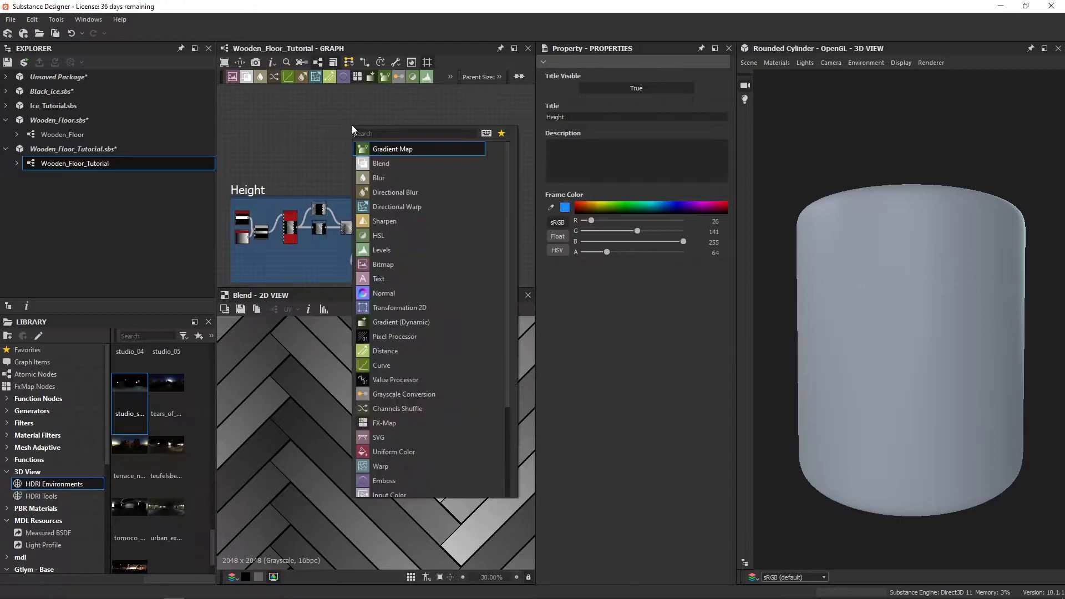
text(dir)
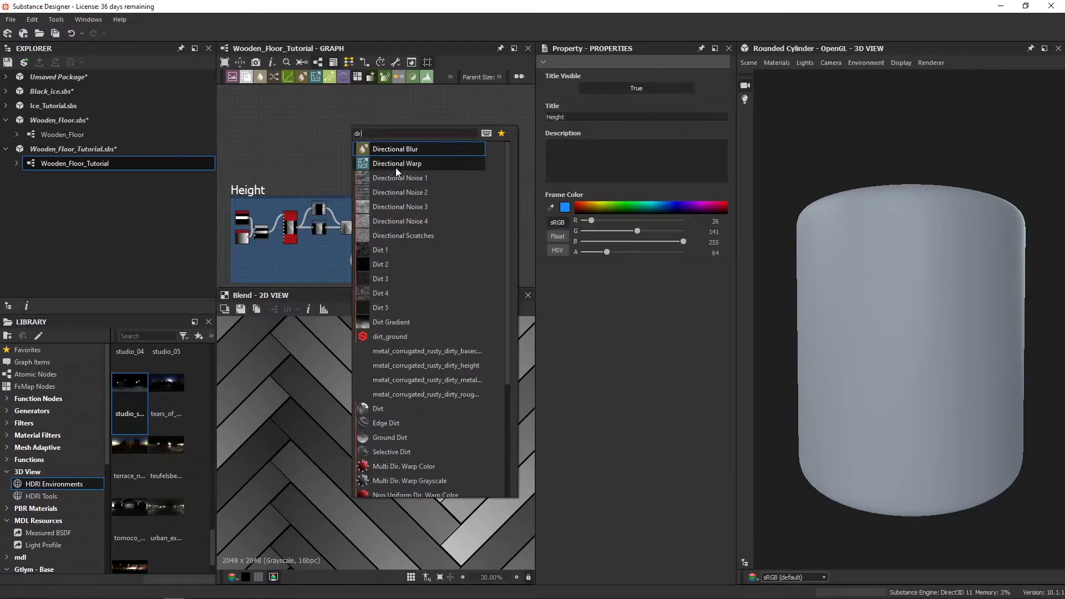
click(397, 178)
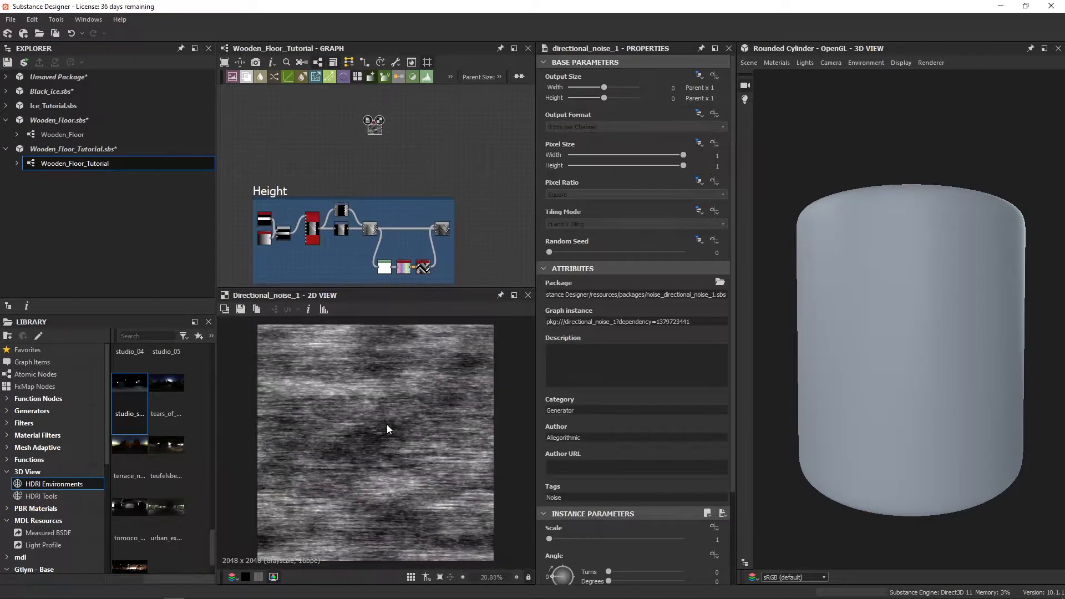
Raise the Directional Noise's Angle Random to 0.06.
scroll(377, 387, down, 2)
scroll(622, 464, down, 2)
scroll(620, 469, down, 2)
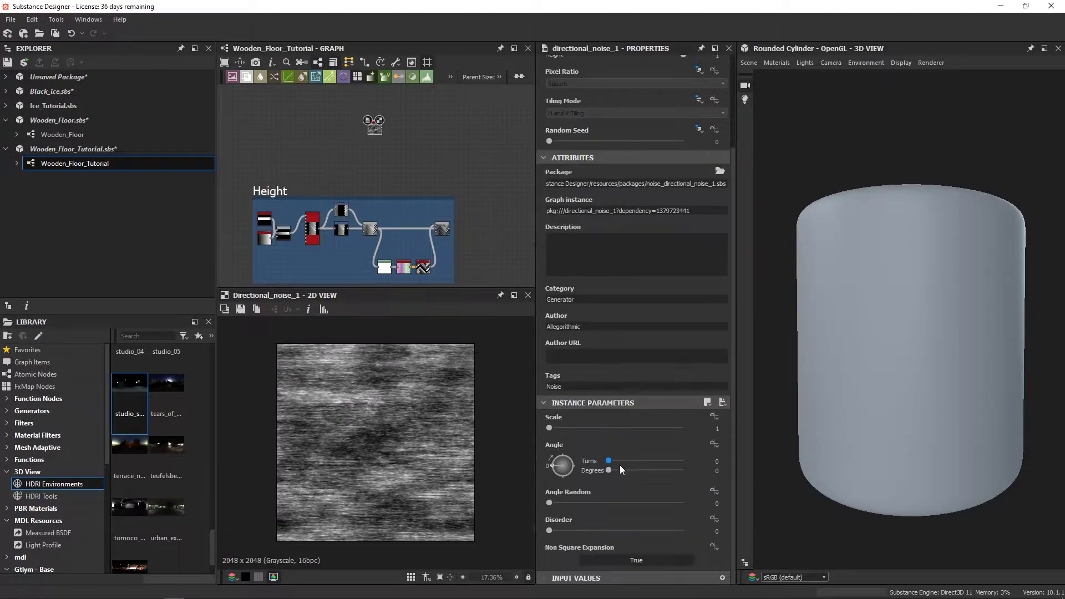
click(550, 503)
drag(554, 501, 556, 503)
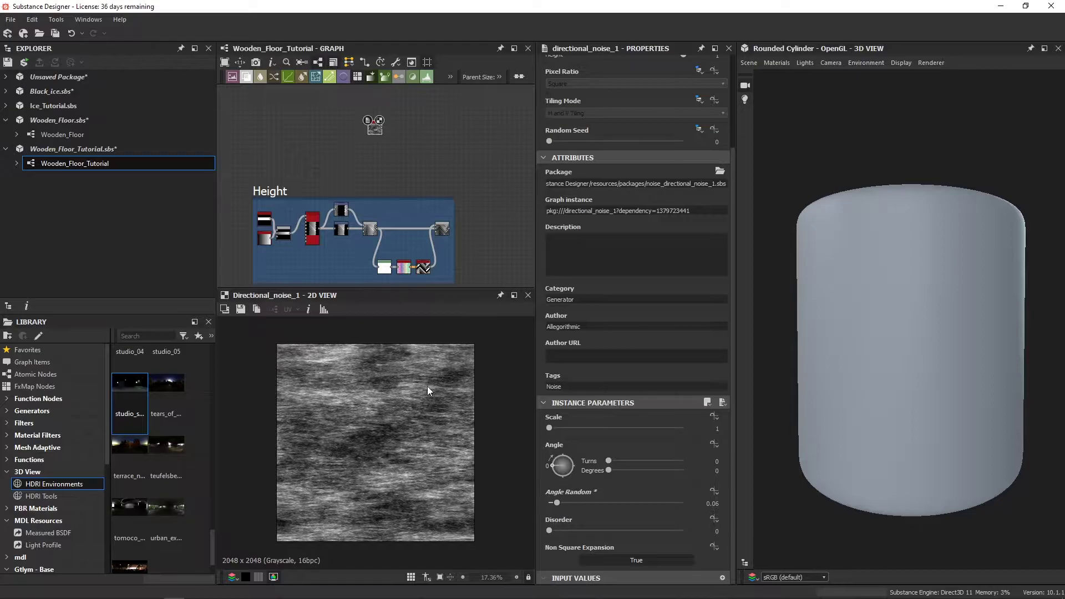
Add a Grunge Map 002 node and lower its Contrast to 0.2.
key(f)
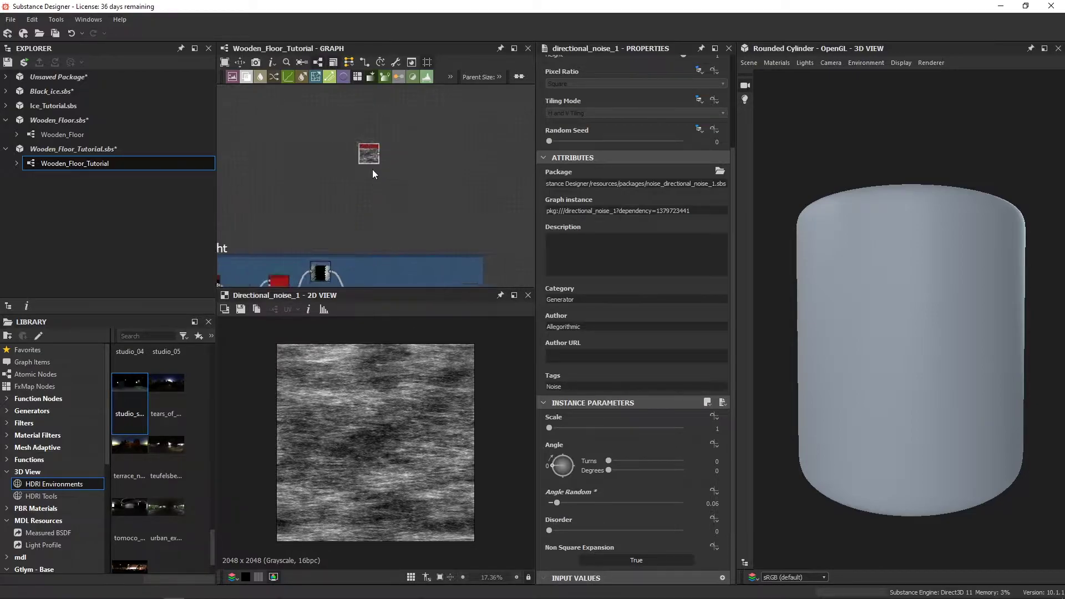
key(space)
text(grung)
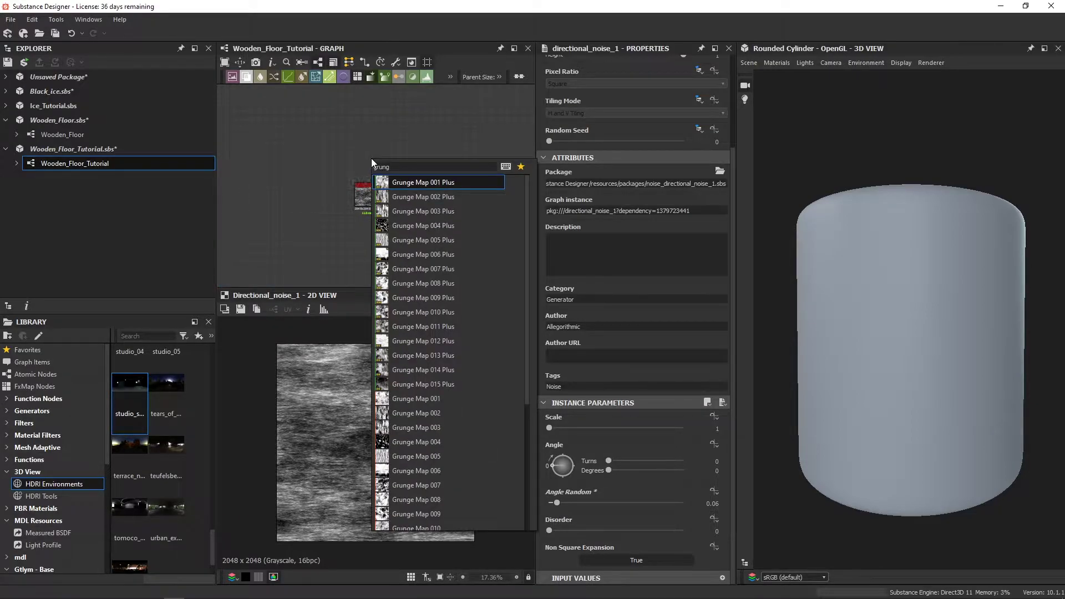
click(435, 413)
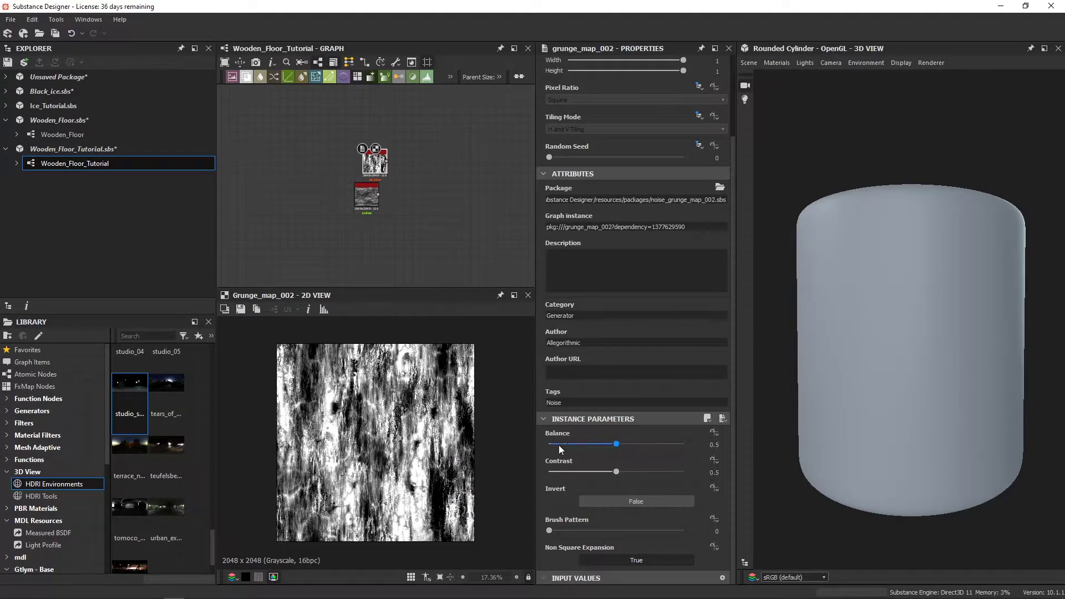
drag(601, 472, 576, 473)
Set the Directional Noise angle to 90° so its streaks run vertically.
scroll(370, 151, up, 2)
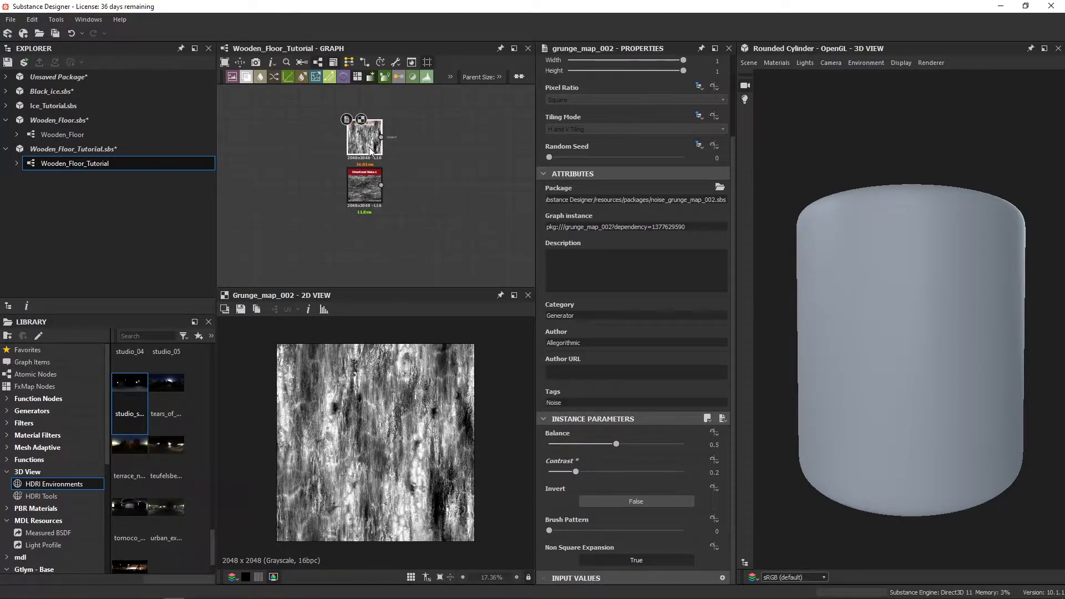
click(363, 200)
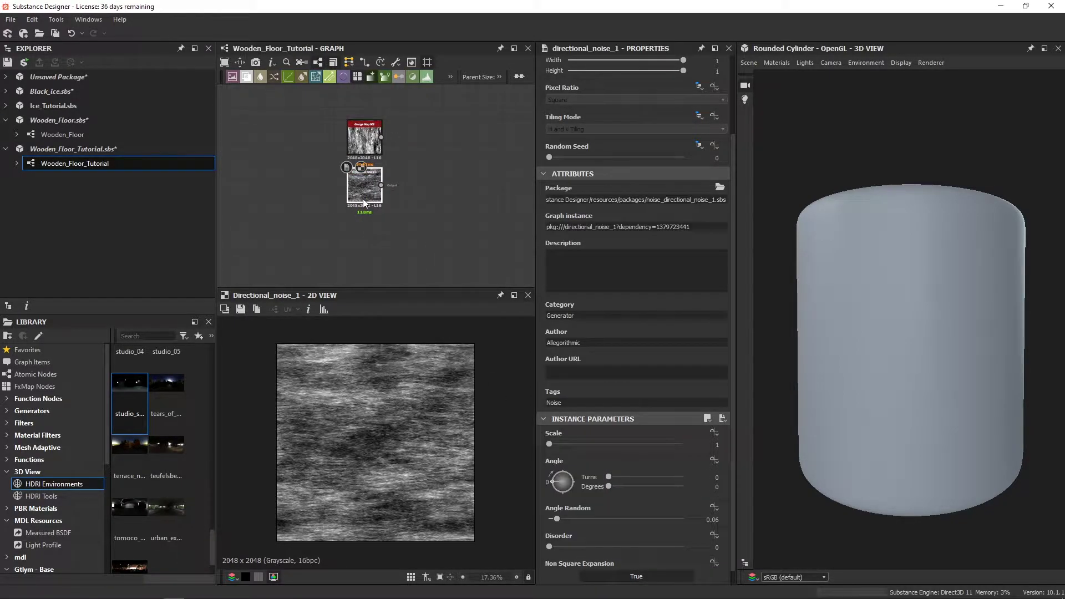
double_click(711, 487)
text(90)
key(Return)
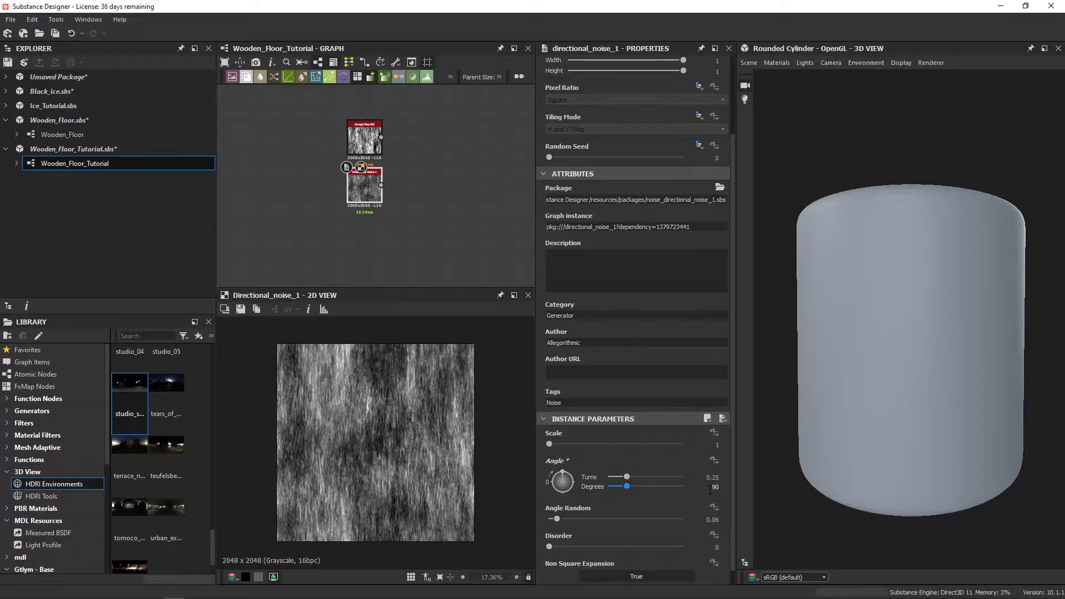
Add a Blend node and wire the Grunge Map into its Foreground.
key(space)
text(b)
key(Return)
mouse_move(441, 176)
mouse_down()
mouse_move(417, 163)
mouse_move(428, 172)
mouse_up()
Set the Blend's Blending Mode to Multiply.
click(597, 323)
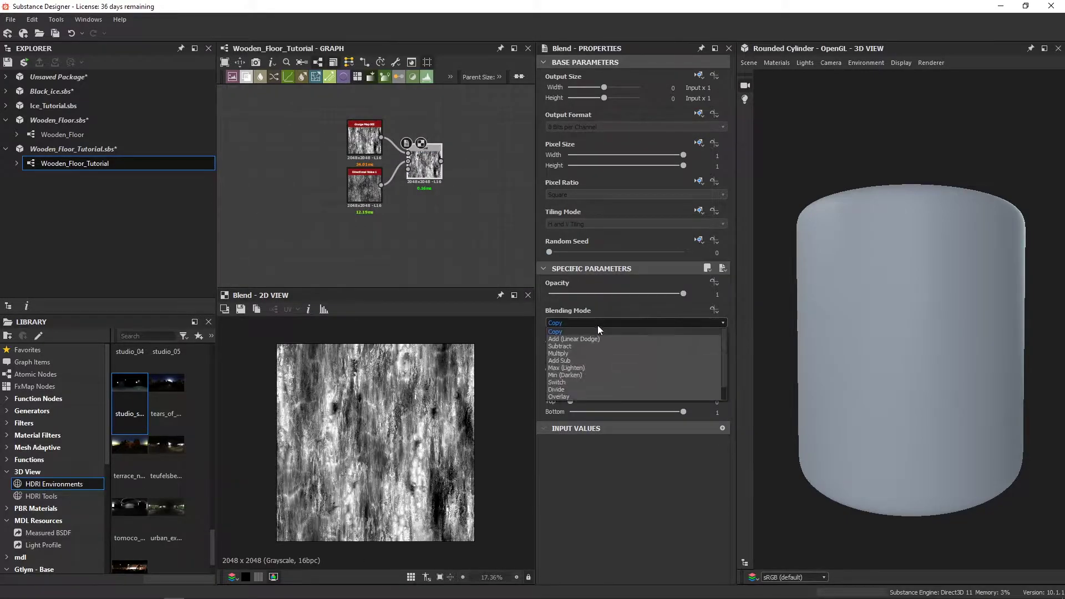
click(582, 338)
key(Down)
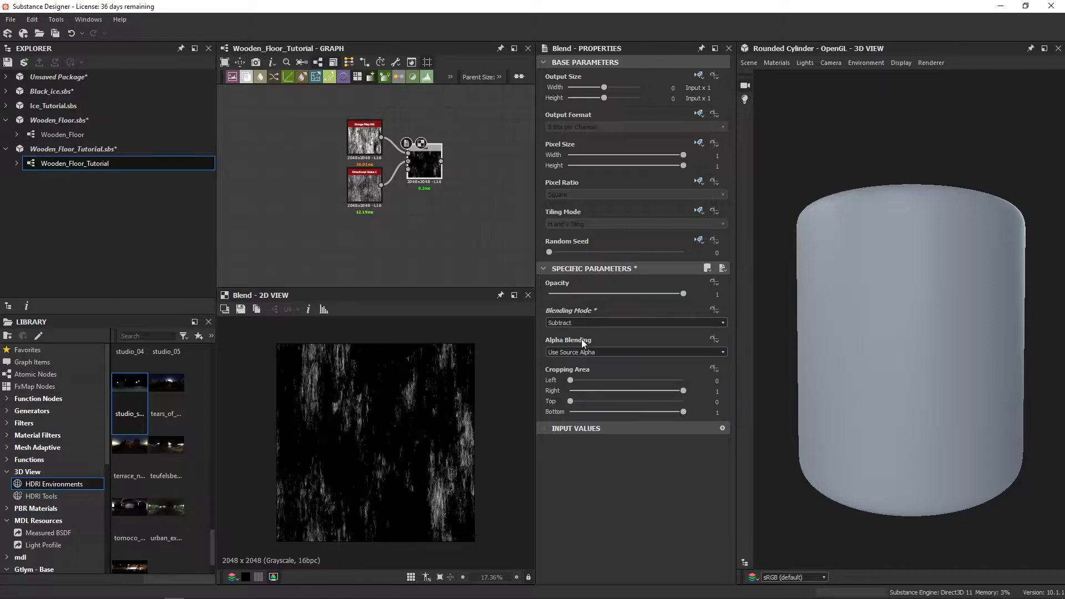
key(Down)
key(Down)
key(Up)
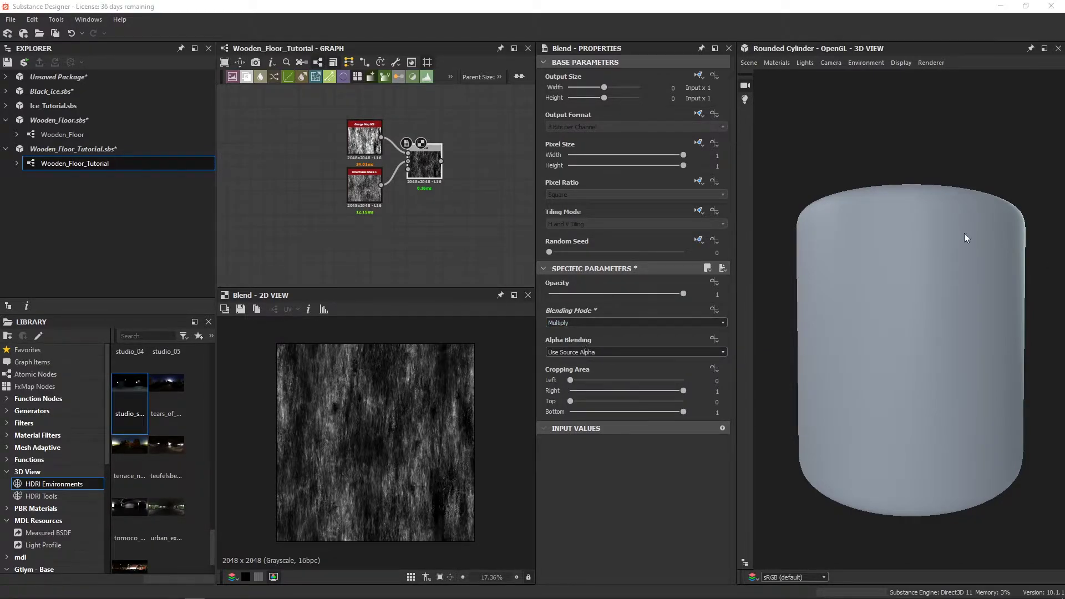
Preview the Grunge Map, Directional Noise and multiplied Blend outputs.
scroll(430, 172, up, 2)
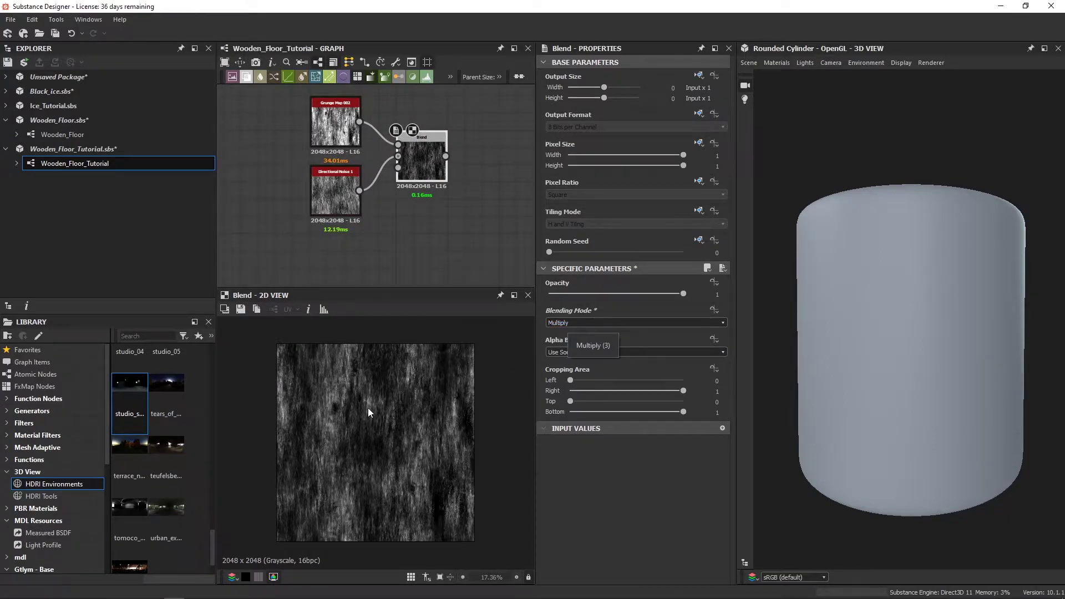
scroll(367, 406, up, 1)
double_click(336, 125)
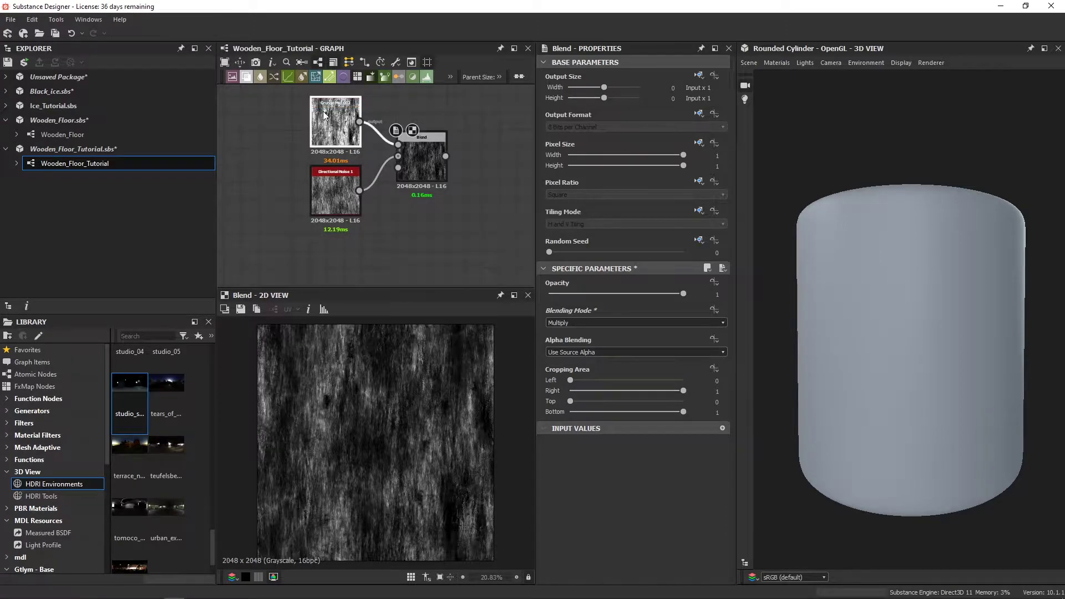
double_click(337, 182)
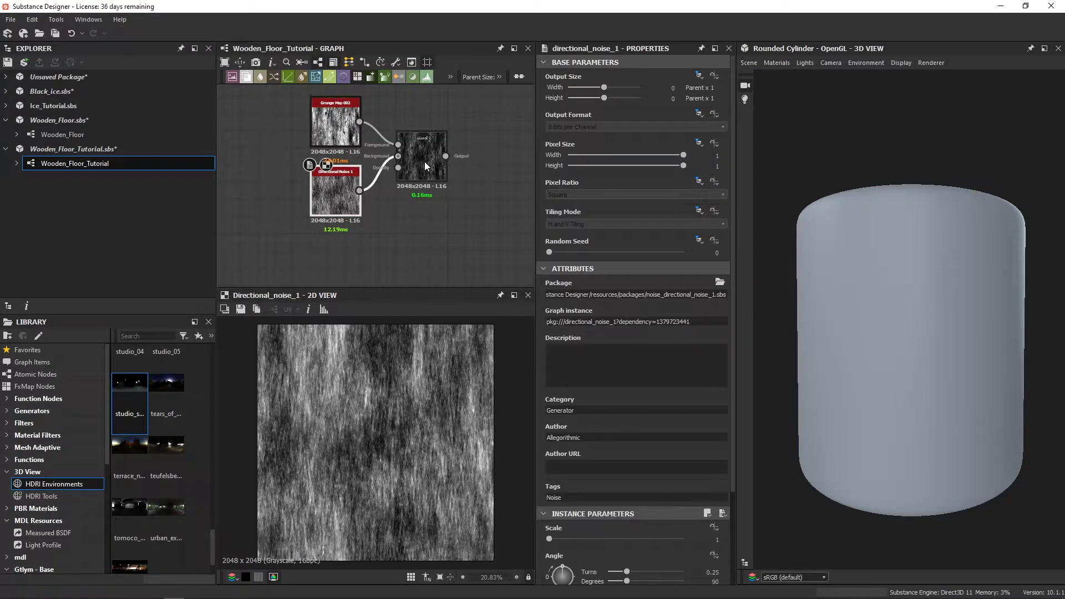
double_click(420, 160)
scroll(394, 431, up, 3)
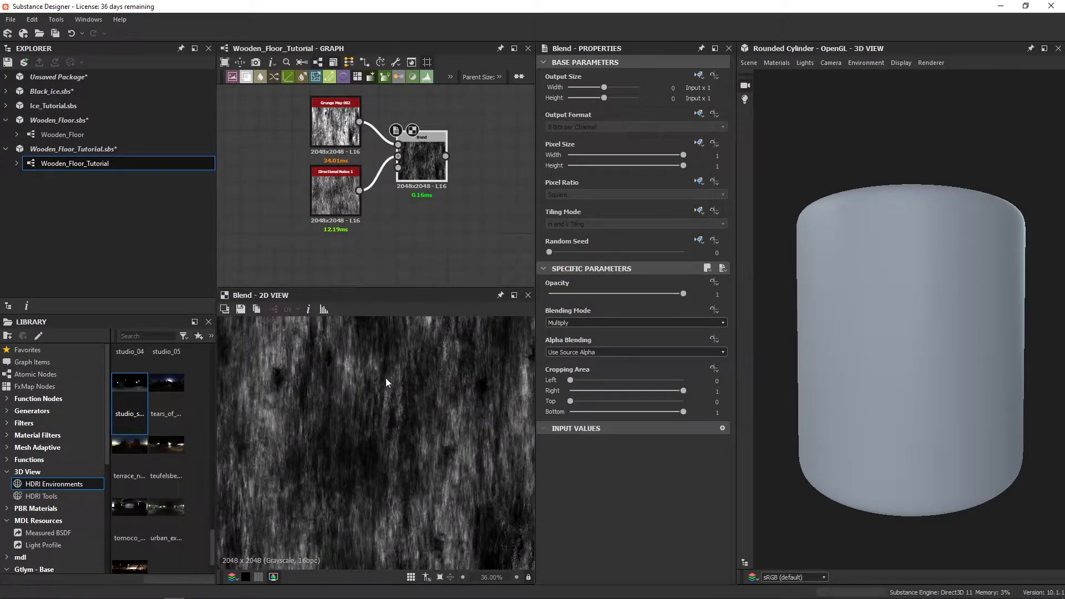
scroll(377, 399, down, 1)
scroll(389, 399, down, 2)
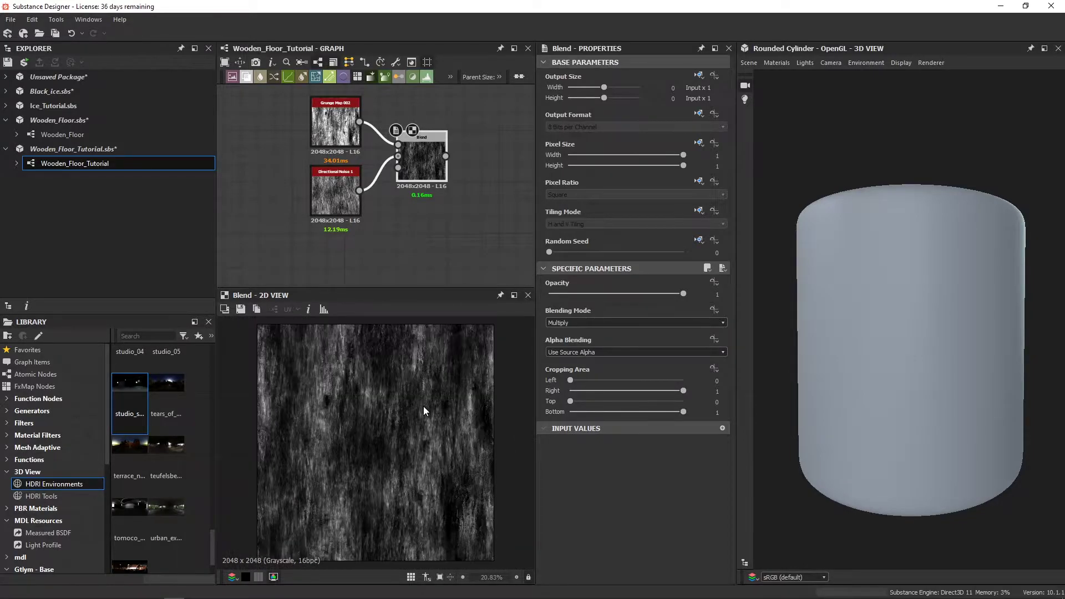
middle_drag(404, 141, 332, 174)
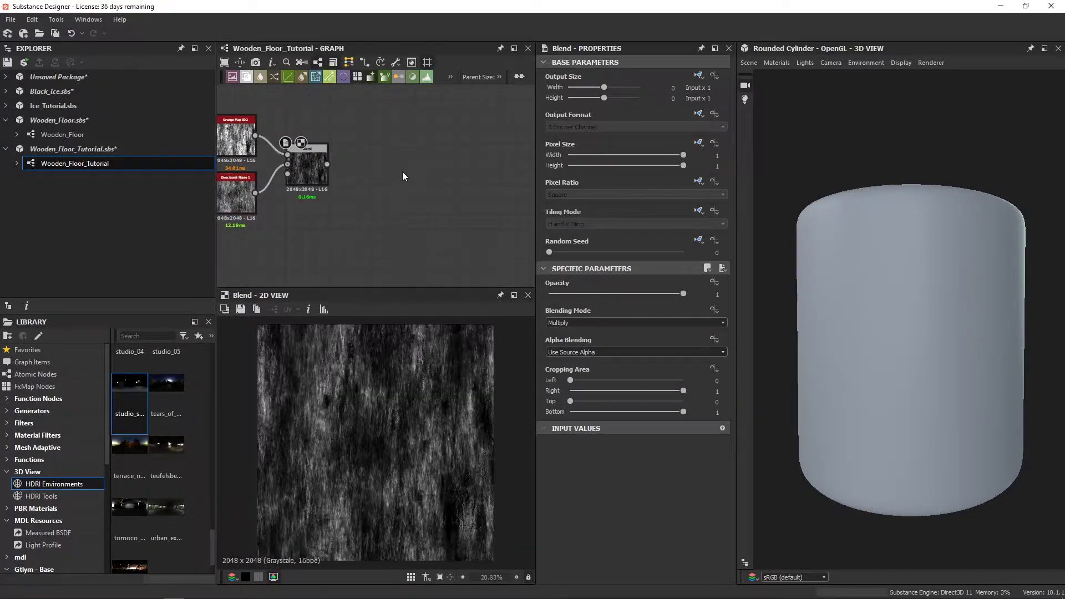
Add a Transformation 2D node fed by the Blend output.
key(space)
text(tr)
click(443, 195)
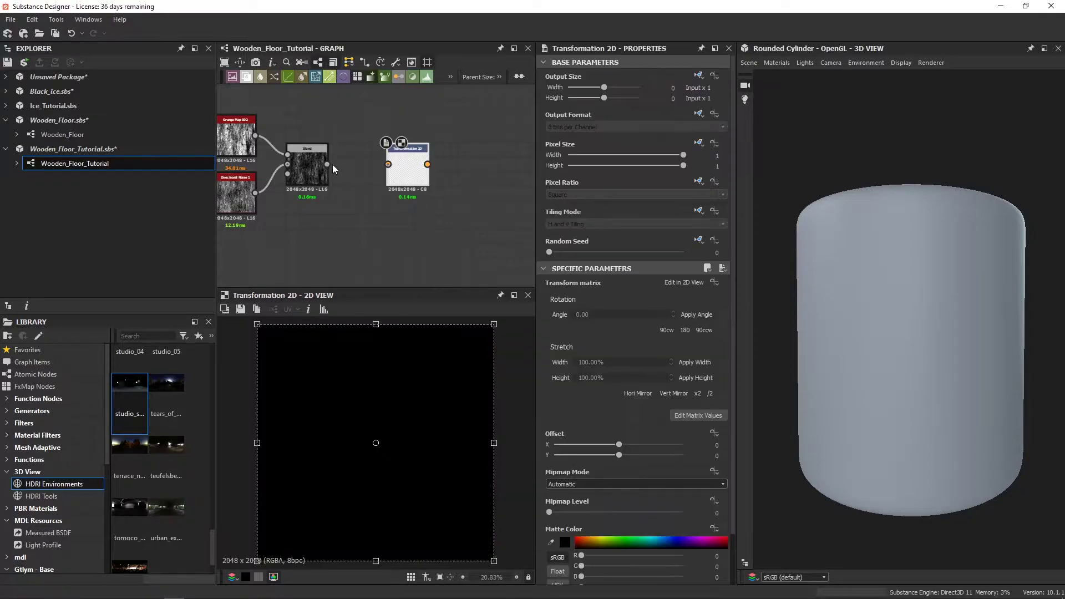
drag(328, 164, 388, 165)
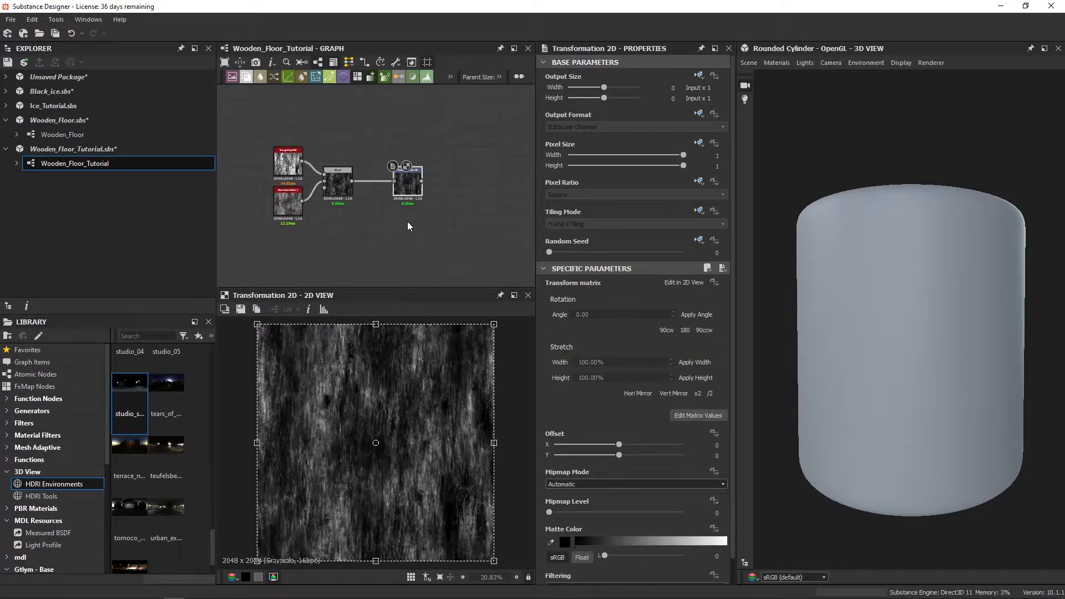
Inspect the Height frame's Tile Sampler rotation, then reselect the Transformation 2D node.
scroll(407, 222, down, 3)
mouse_move(400, 242)
middle_down()
mouse_move(392, 175)
mouse_move(454, 159)
middle_up()
scroll(350, 221, up, 3)
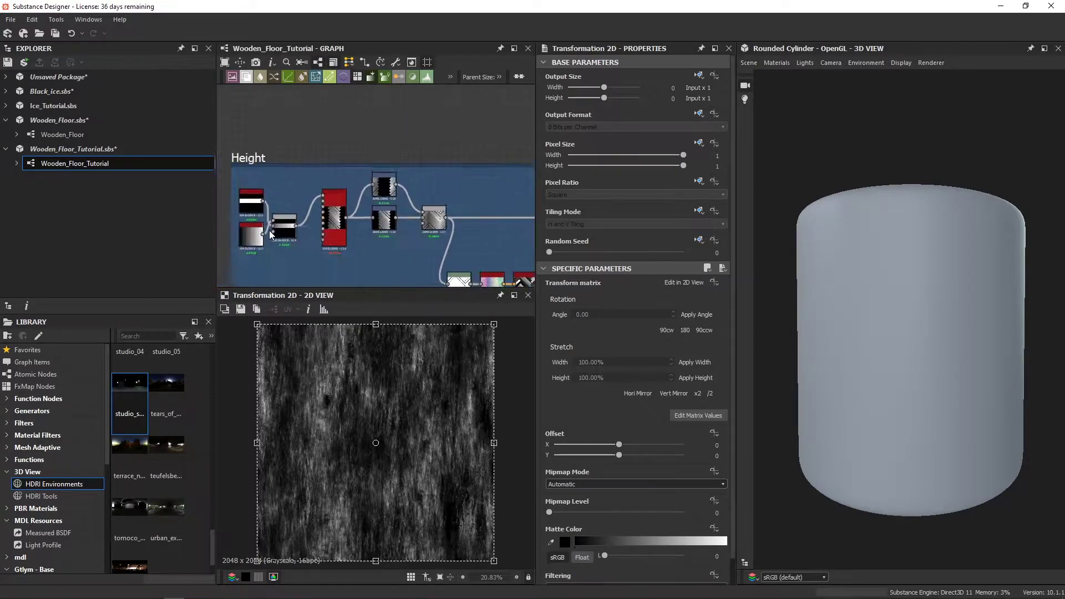
middle_drag(354, 219, 404, 210)
click(408, 208)
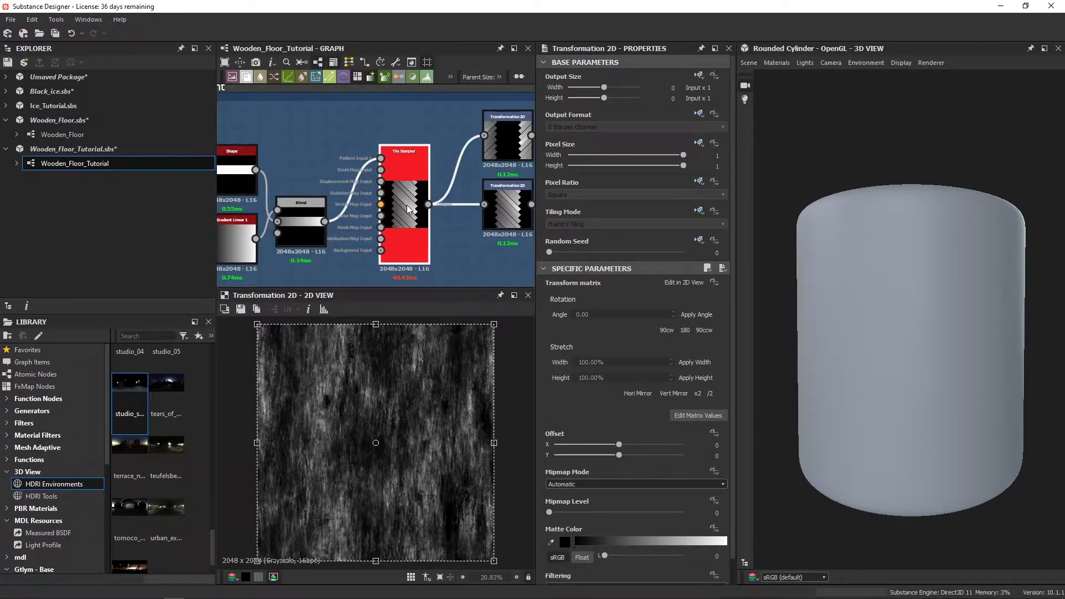
scroll(583, 397, down, 6)
scroll(618, 370, down, 1)
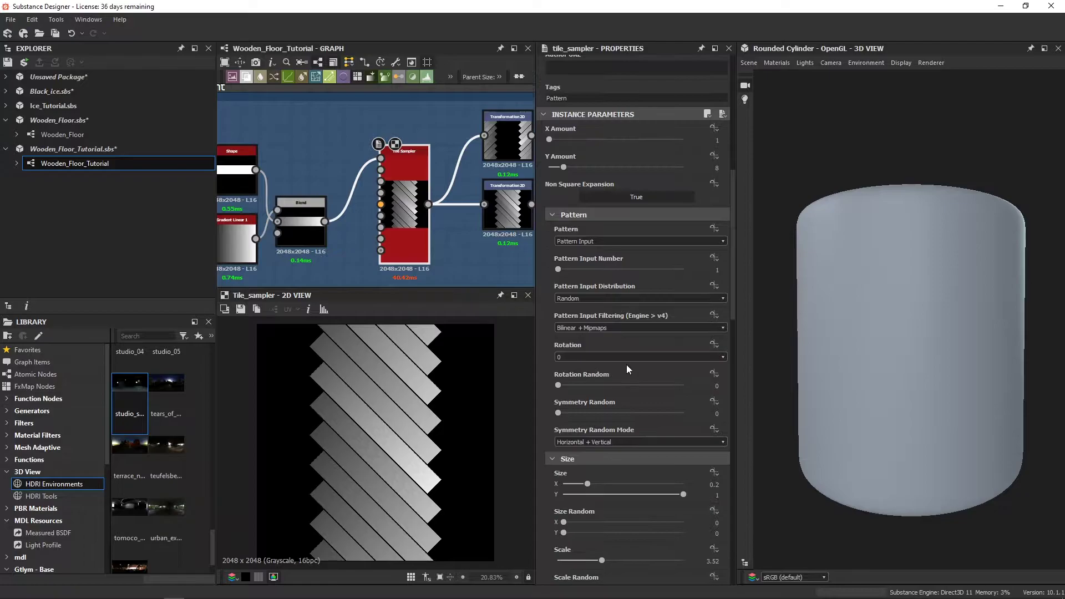
scroll(626, 364, down, 3)
scroll(627, 364, down, 2)
scroll(626, 365, down, 3)
scroll(626, 364, down, 4)
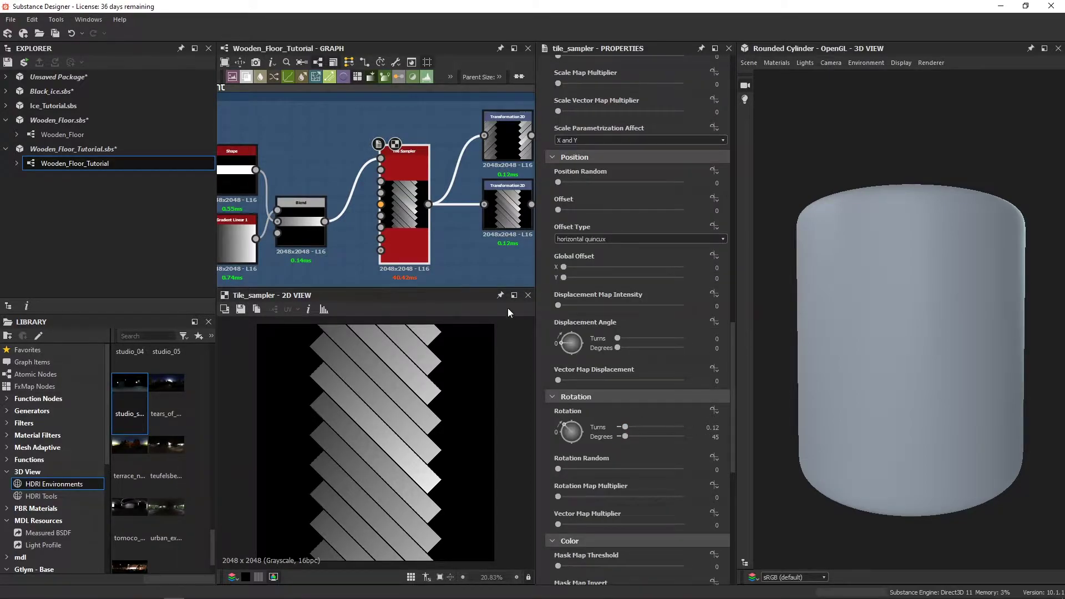
scroll(377, 189, down, 3)
scroll(377, 188, down, 3)
scroll(336, 208, up, 3)
scroll(336, 208, up, 2)
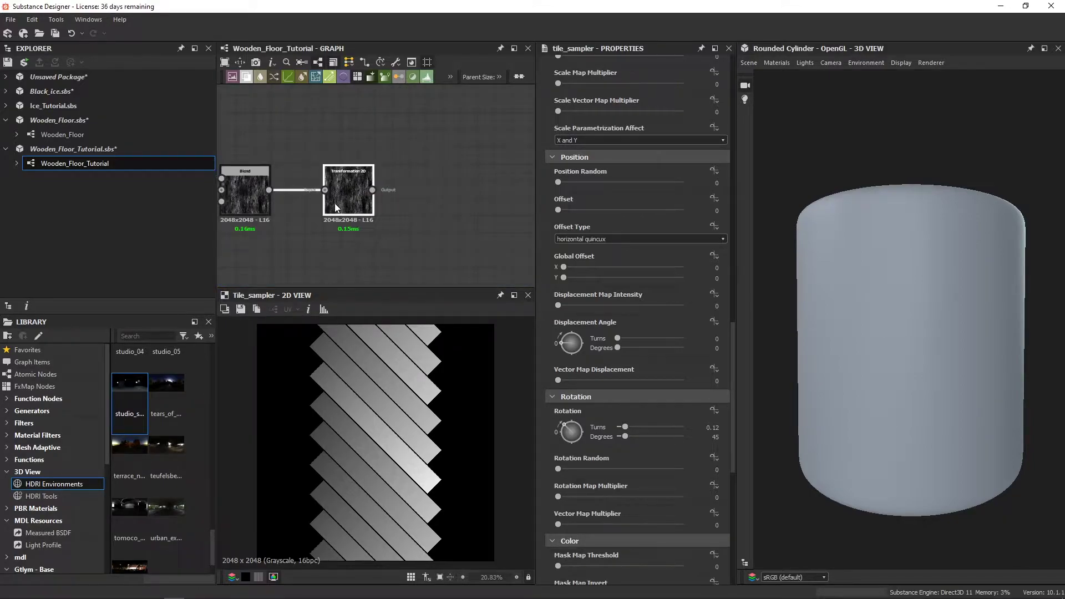
double_click(335, 208)
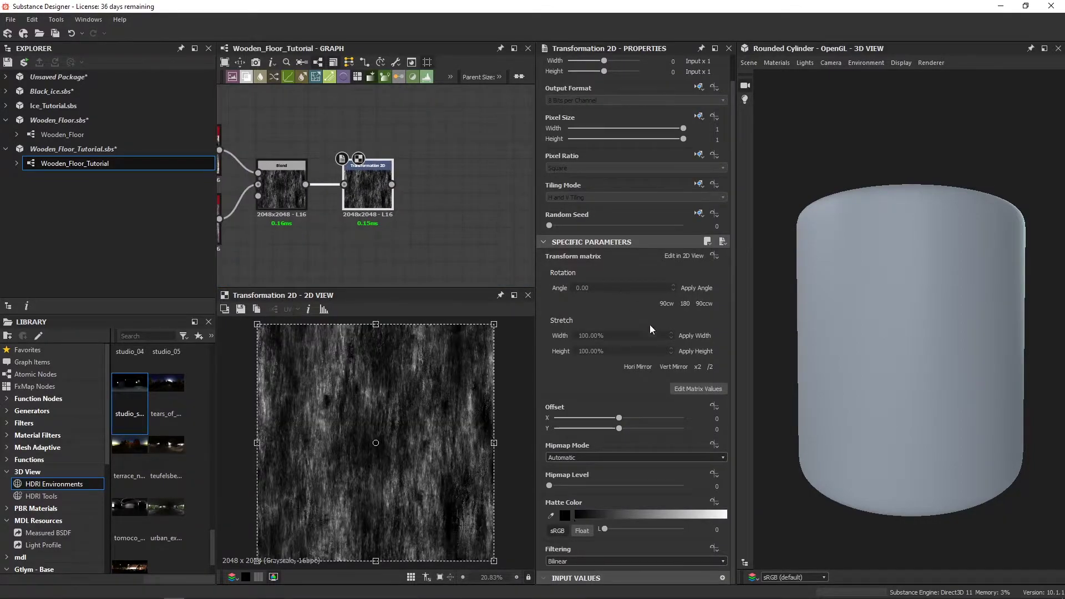
Set the Transformation 2D angle to 45° and move the node up.
click(608, 289)
text(45)
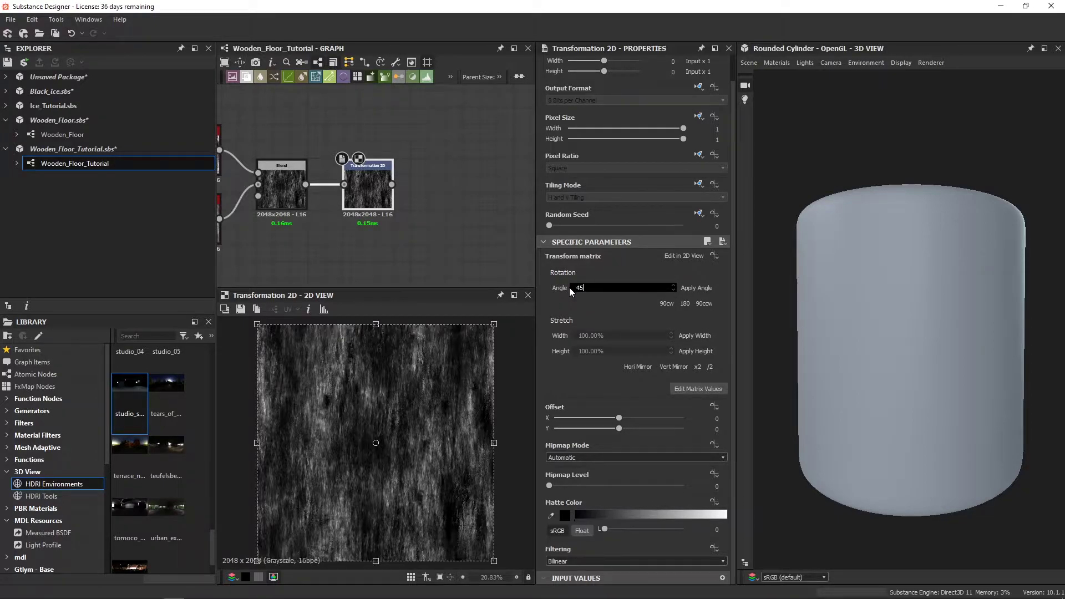
key(Return)
click(417, 271)
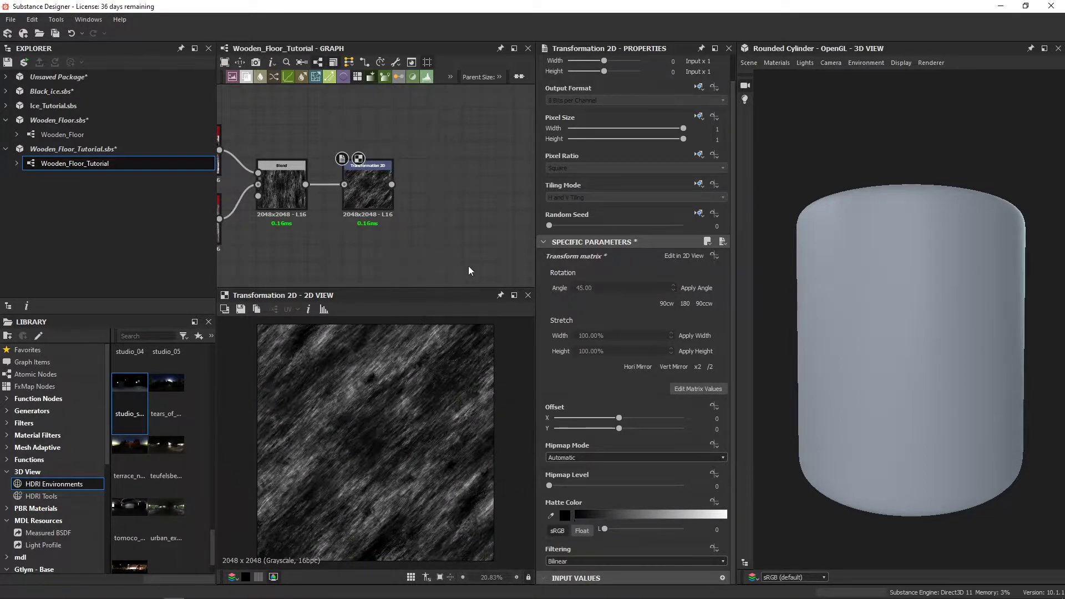
scroll(433, 211, down, 1)
drag(374, 177, 374, 133)
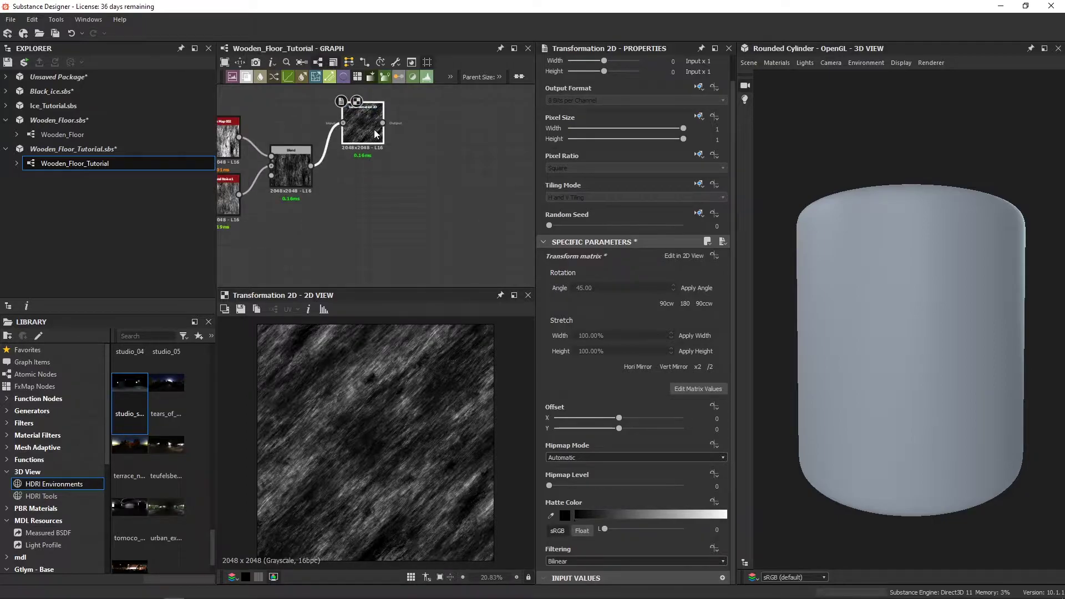
Duplicate the 45° rotation node and enable Hori Mirror on the copy.
key(ctrl+d)
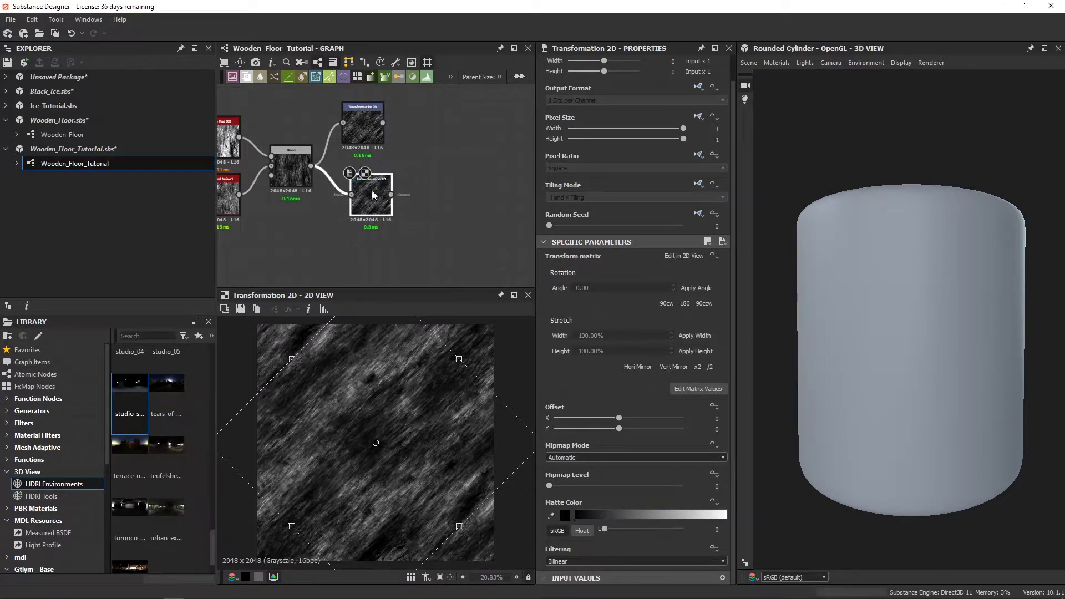
click(635, 367)
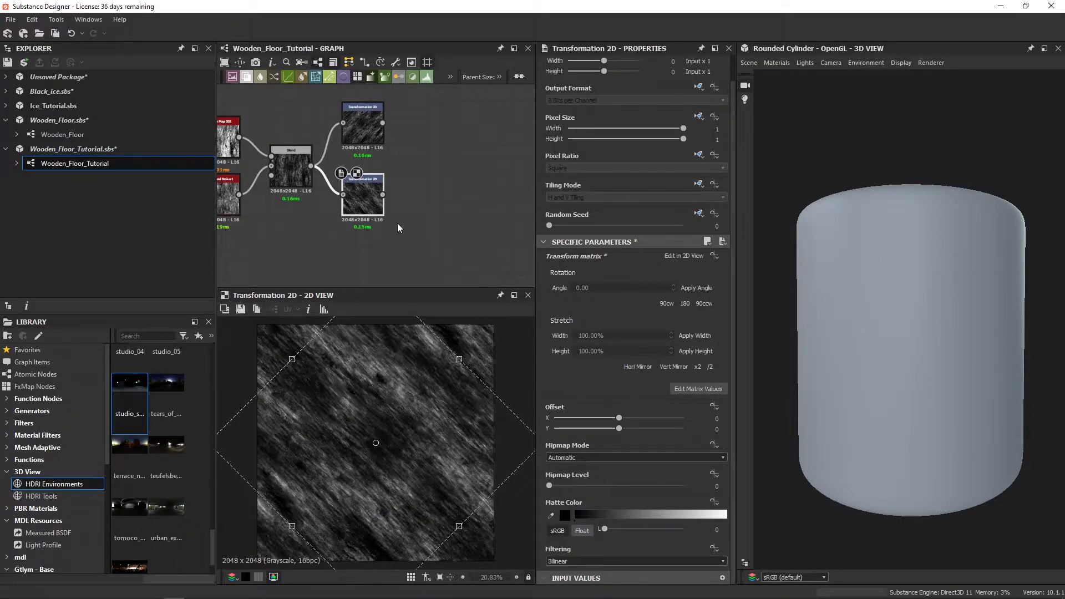
scroll(418, 227, down, 2)
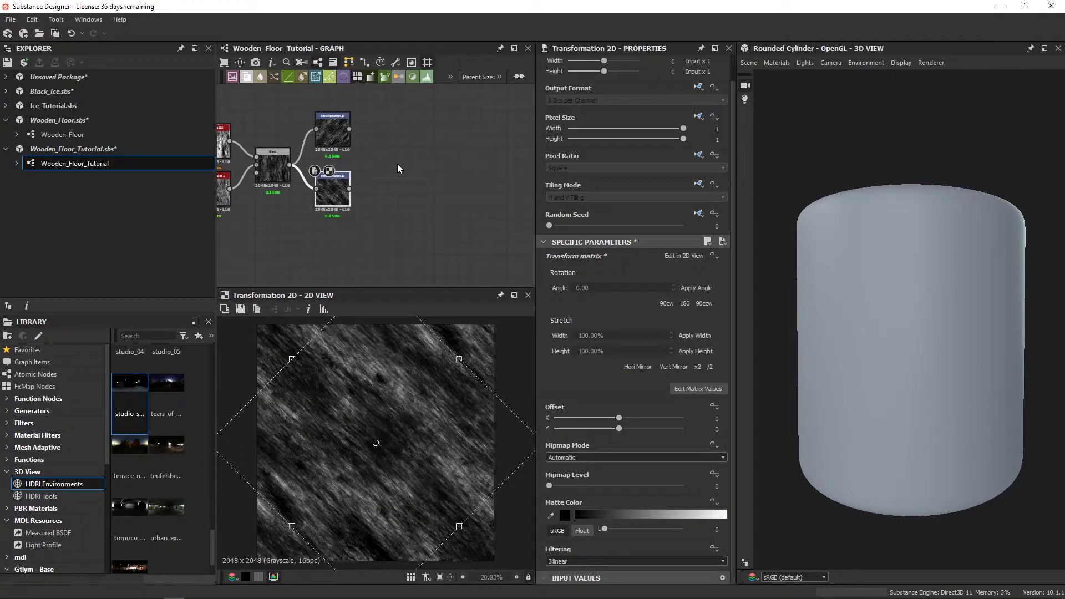
middle_drag(397, 164, 376, 150)
scroll(376, 150, down, 2)
key(space)
Add a Blend node and frame it beside the herringbone pattern nodes.
text(blend)
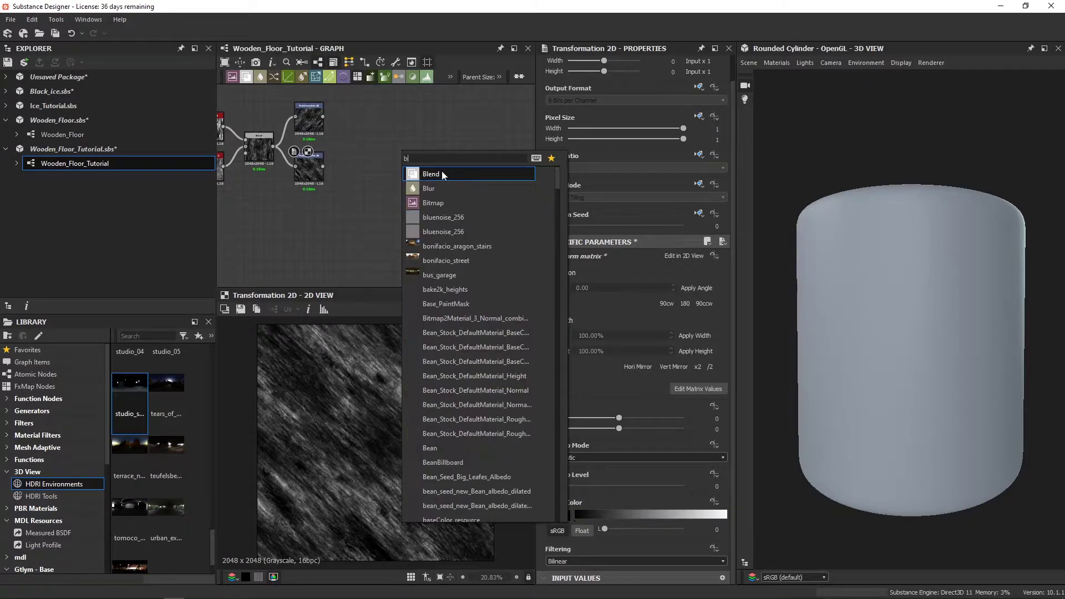
click(441, 171)
scroll(387, 205, down, 1)
middle_drag(374, 150, 414, 170)
mouse_move(416, 144)
mouse_down()
mouse_move(447, 145)
mouse_move(306, 131)
mouse_up()
scroll(377, 194, up, 3)
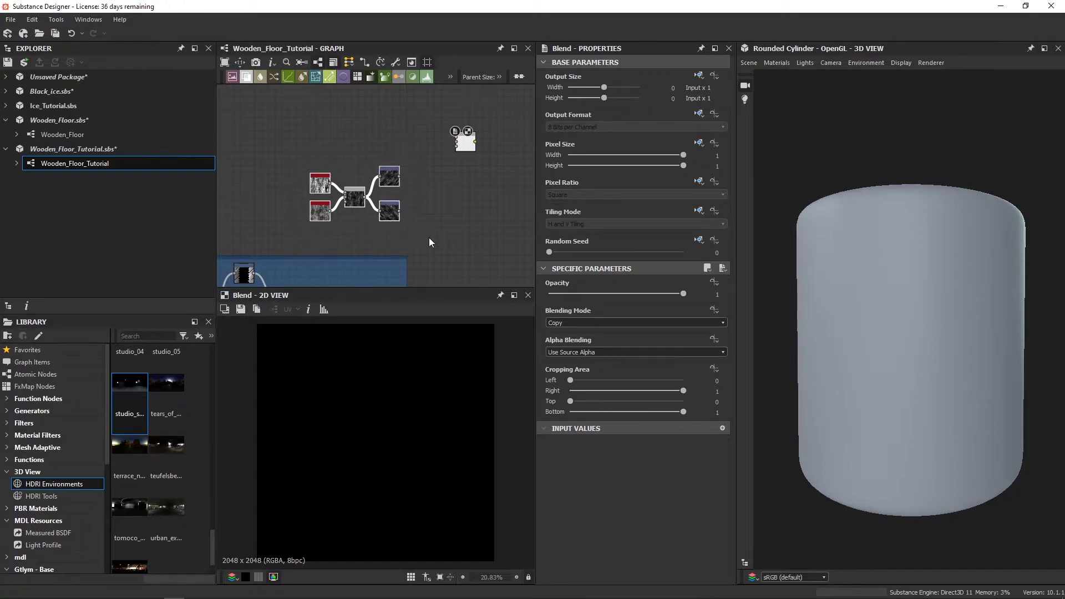
key(f)
scroll(388, 192, down, 1)
middle_drag(404, 194, 438, 227)
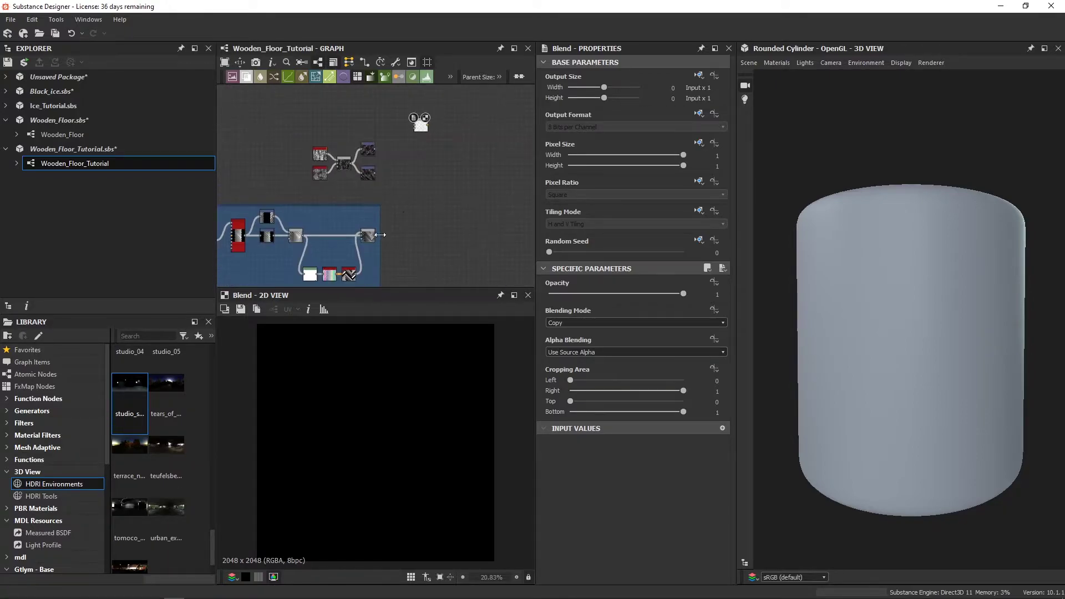
Wire the herringbone output and 45° rotated grain into the Blend, set to Multiply.
mouse_move(377, 235)
mouse_down()
mouse_move(408, 159)
mouse_move(406, 236)
mouse_up()
scroll(370, 193, up, 3)
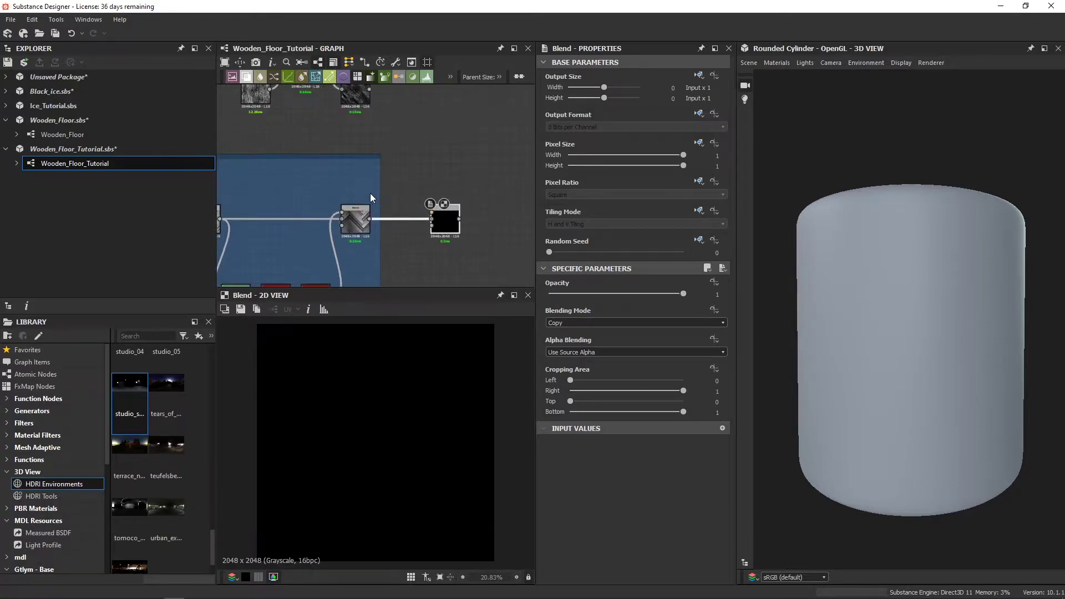
drag(371, 91, 438, 210)
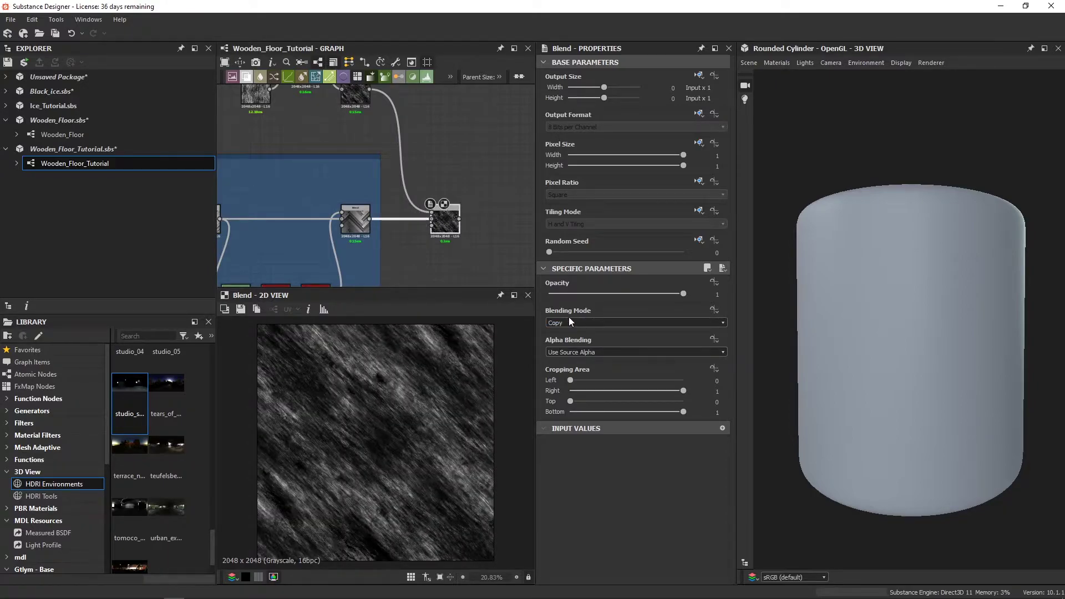
click(567, 322)
click(578, 353)
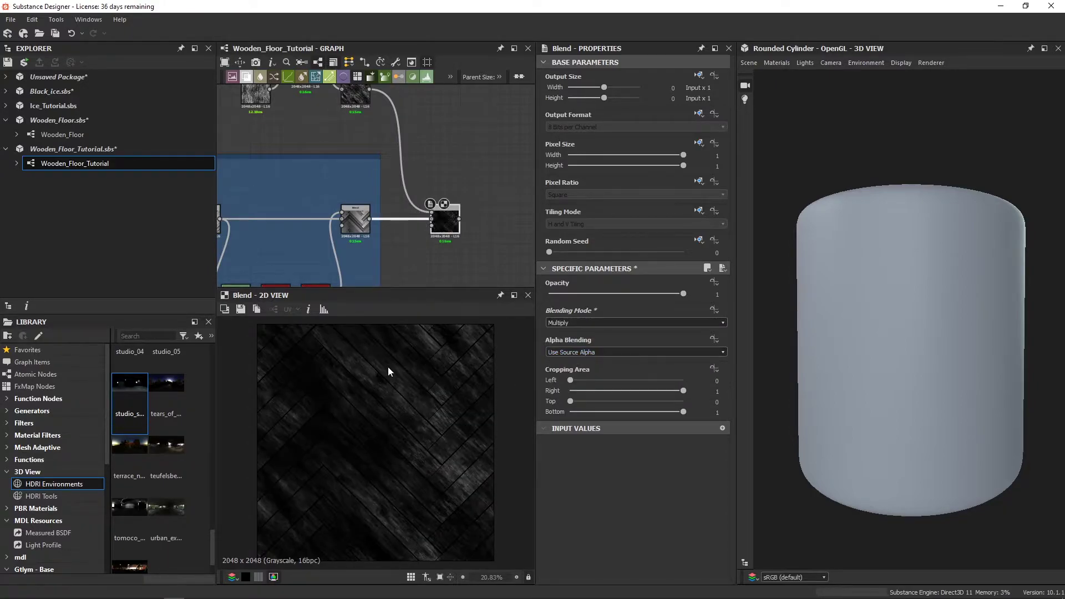
Inspect the grained planks up close and select the plank gradient transform node.
scroll(415, 378, up, 2)
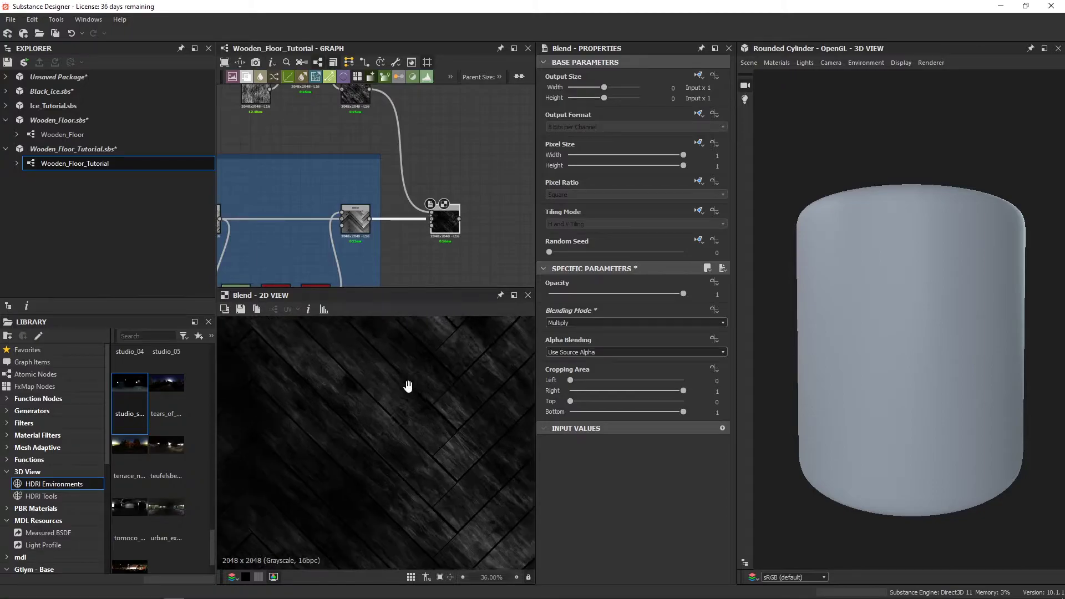
middle_drag(415, 377, 397, 415)
scroll(420, 438, down, 1)
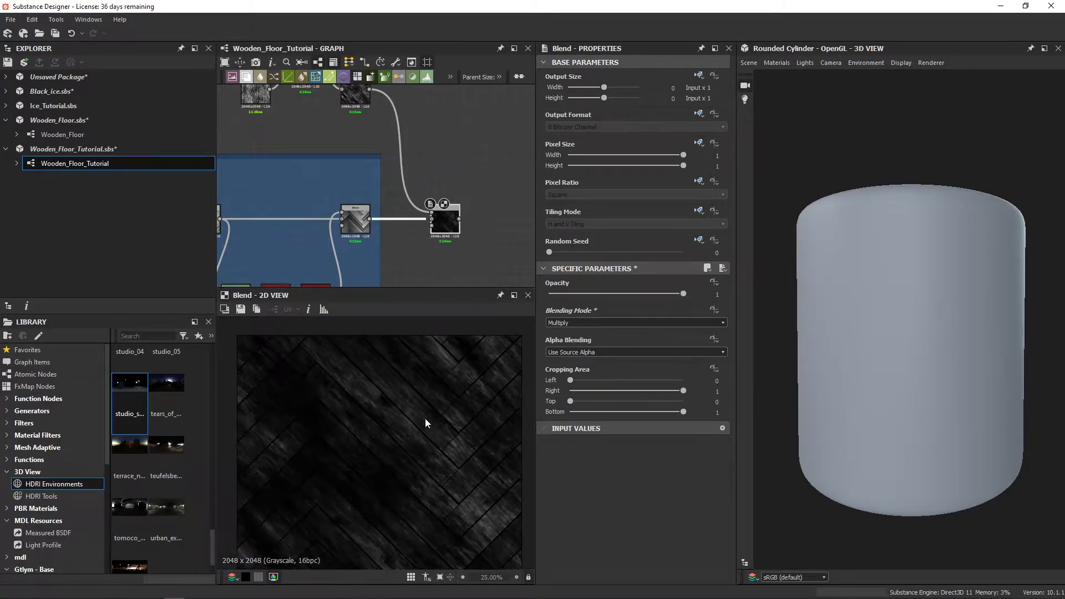
scroll(438, 441, down, 1)
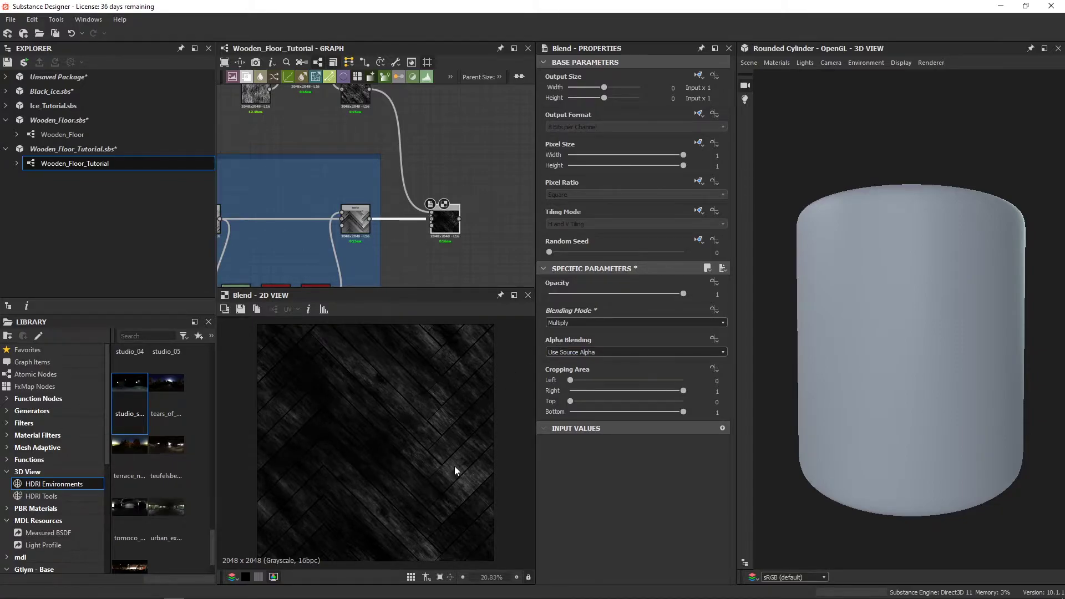
scroll(396, 263, down, 1)
mouse_move(396, 263)
middle_down()
mouse_move(455, 191)
mouse_move(464, 219)
middle_up()
middle_drag(403, 199, 357, 228)
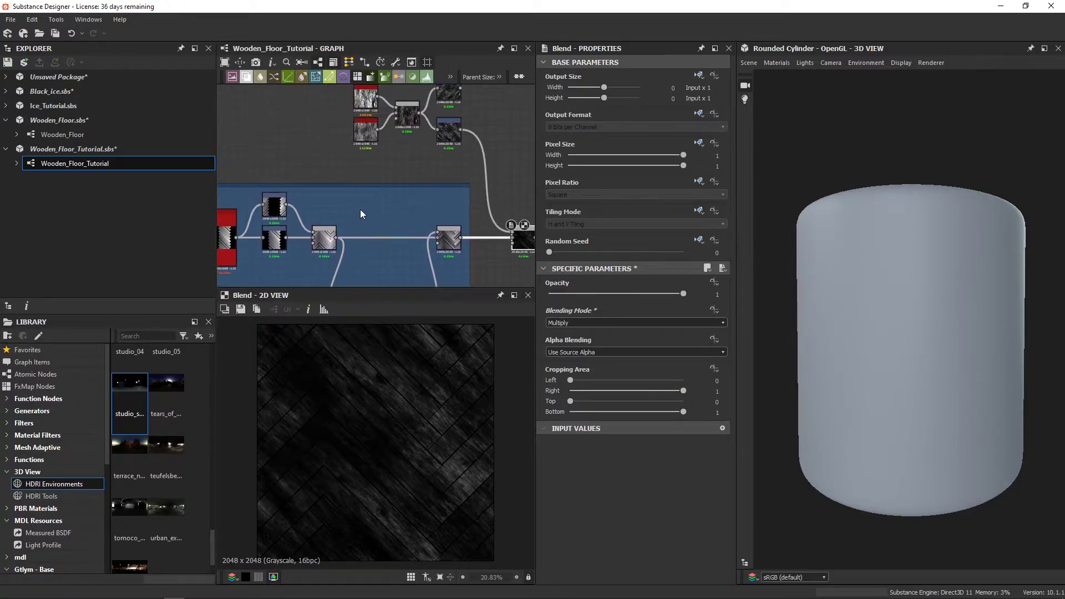
click(257, 209)
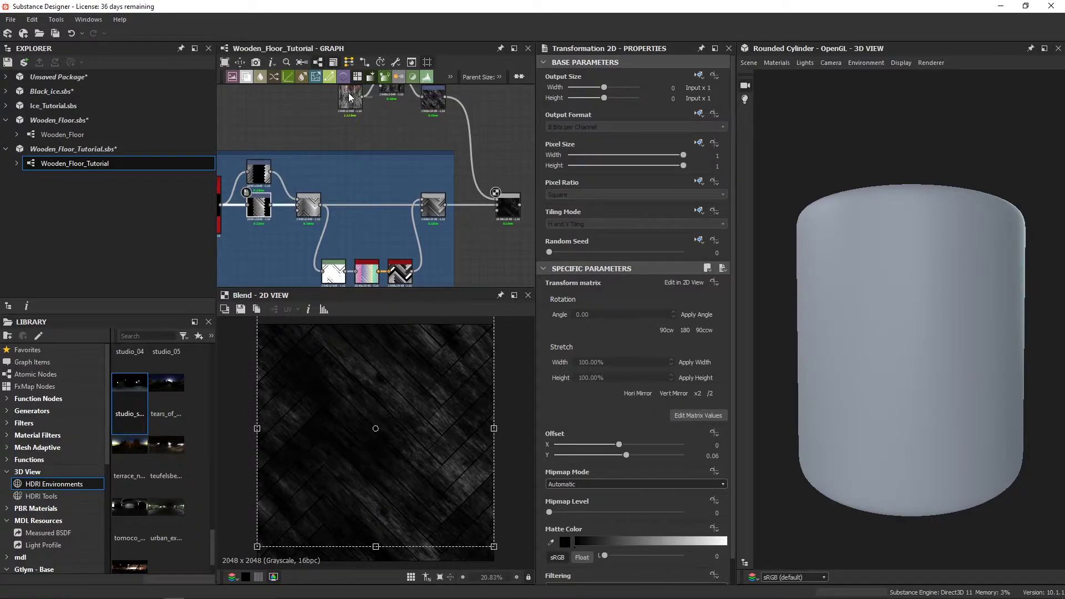
Add a Levels node after the plank gradient, pushing its white input left to solid white.
double_click(263, 210)
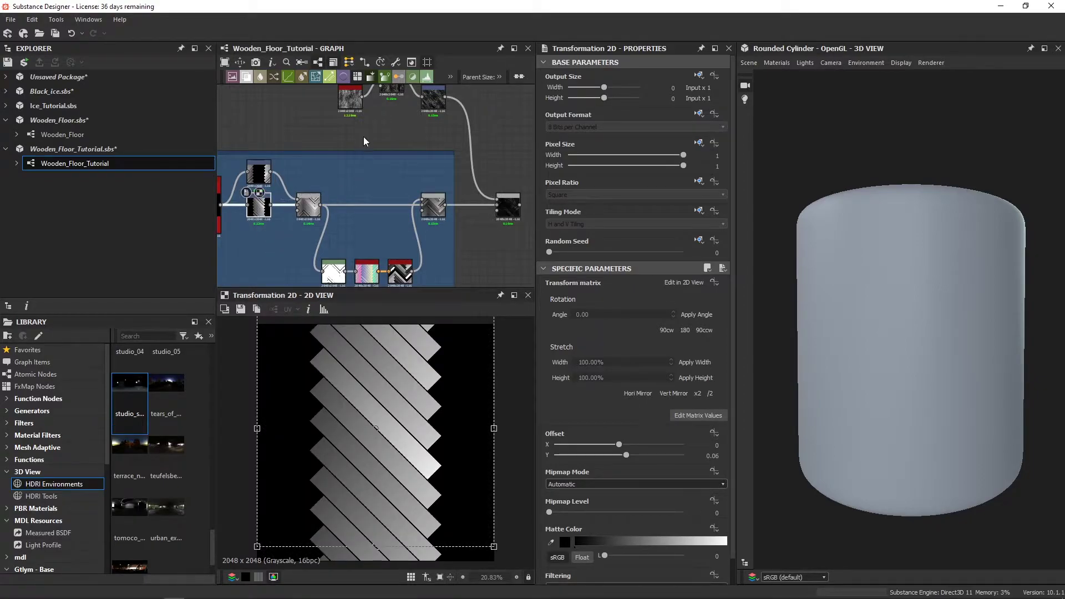
key(space)
text(l)
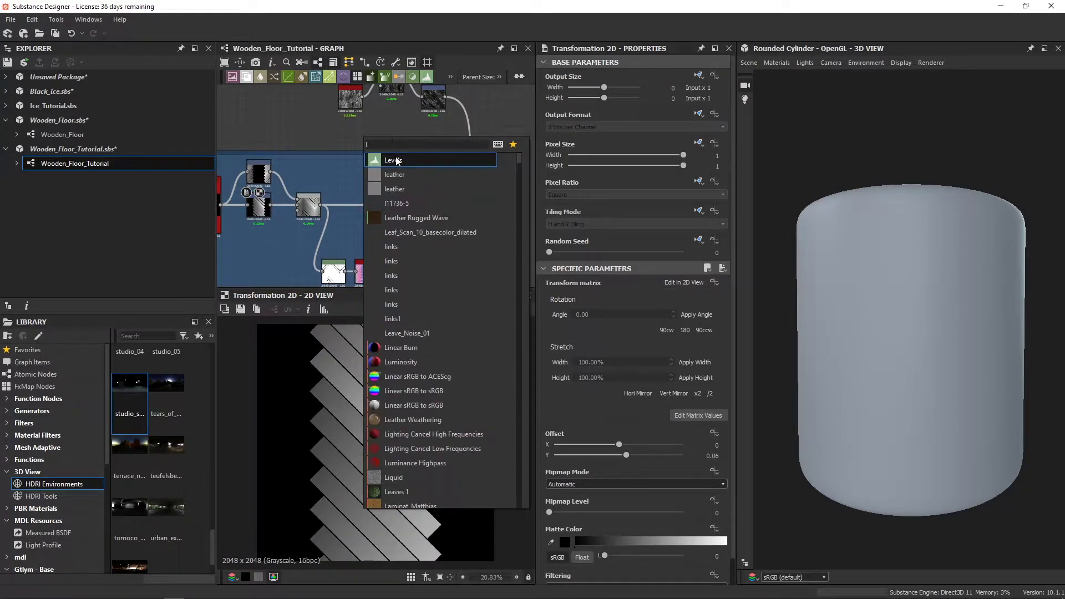
click(396, 161)
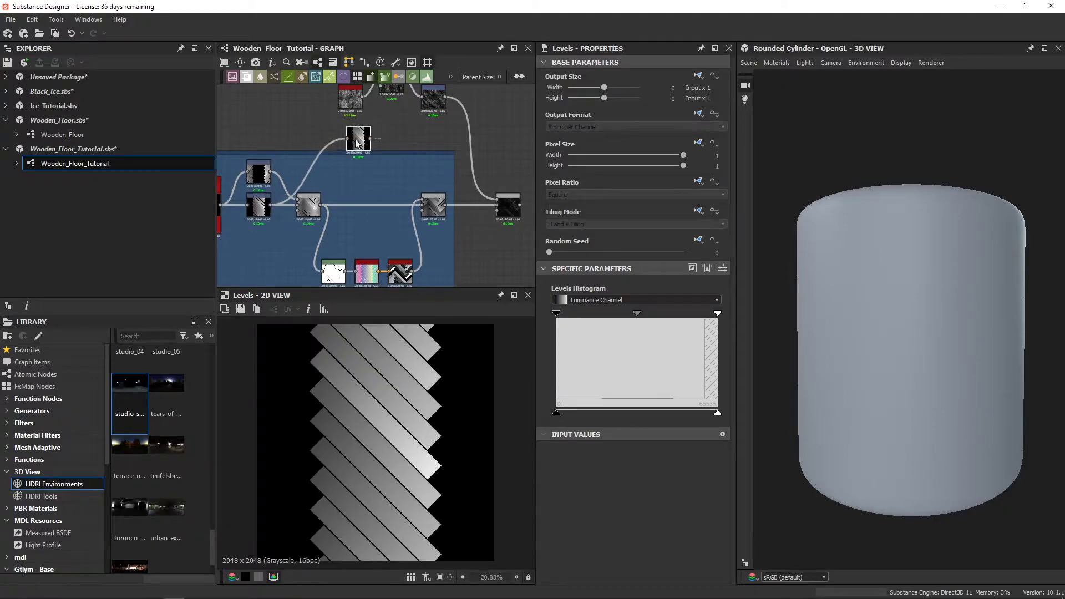
drag(357, 143, 349, 136)
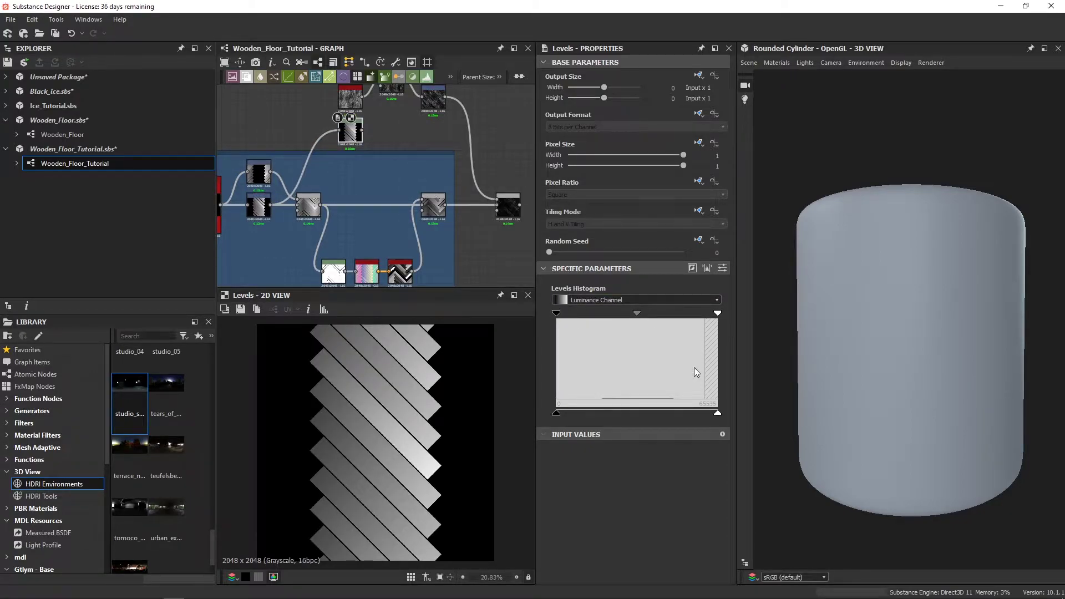
drag(718, 313, 558, 316)
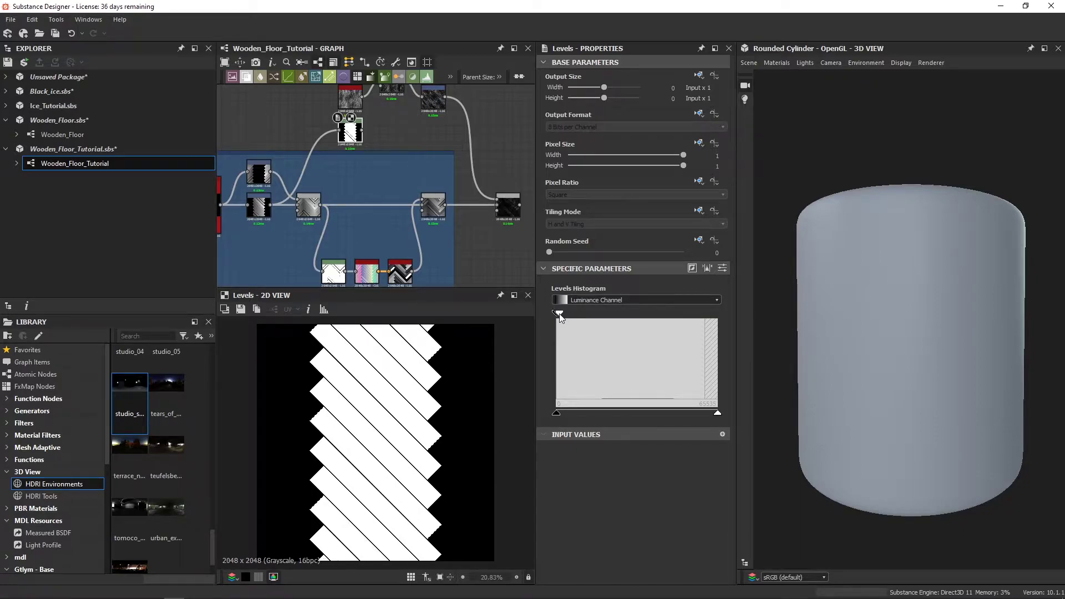
Arrange Levels above the chain and wire it into the grain Blend's mask input.
middle_drag(350, 133, 307, 133)
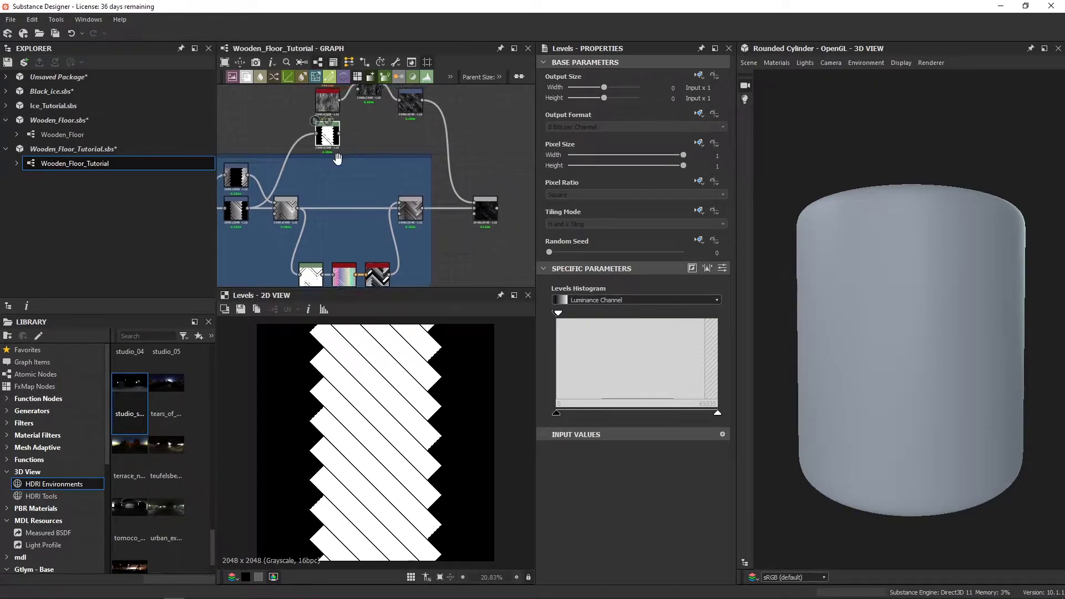
mouse_move(307, 133)
mouse_down()
mouse_move(417, 216)
mouse_move(393, 145)
mouse_up()
middle_drag(459, 202, 447, 227)
drag(447, 222, 447, 148)
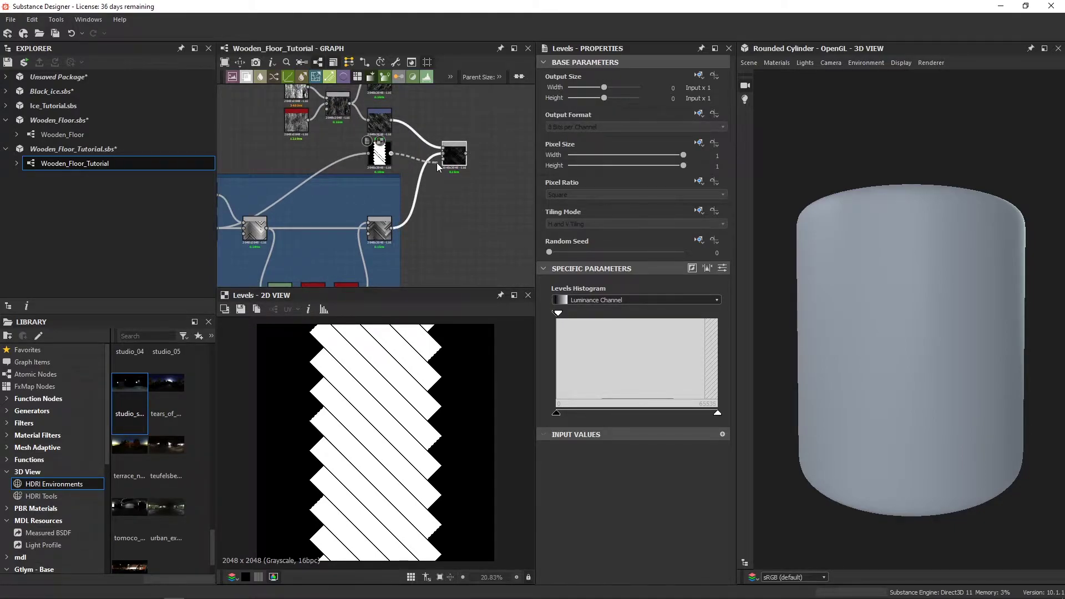
scroll(437, 162, up, 2)
mouse_move(358, 147)
mouse_down()
mouse_move(445, 146)
mouse_move(448, 156)
mouse_up()
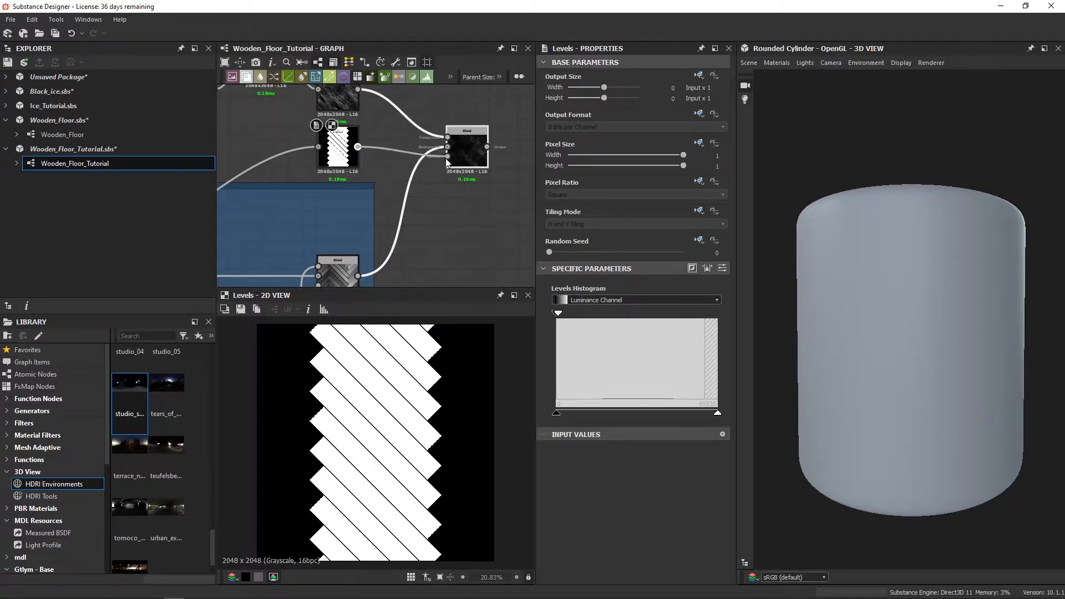
click(449, 161)
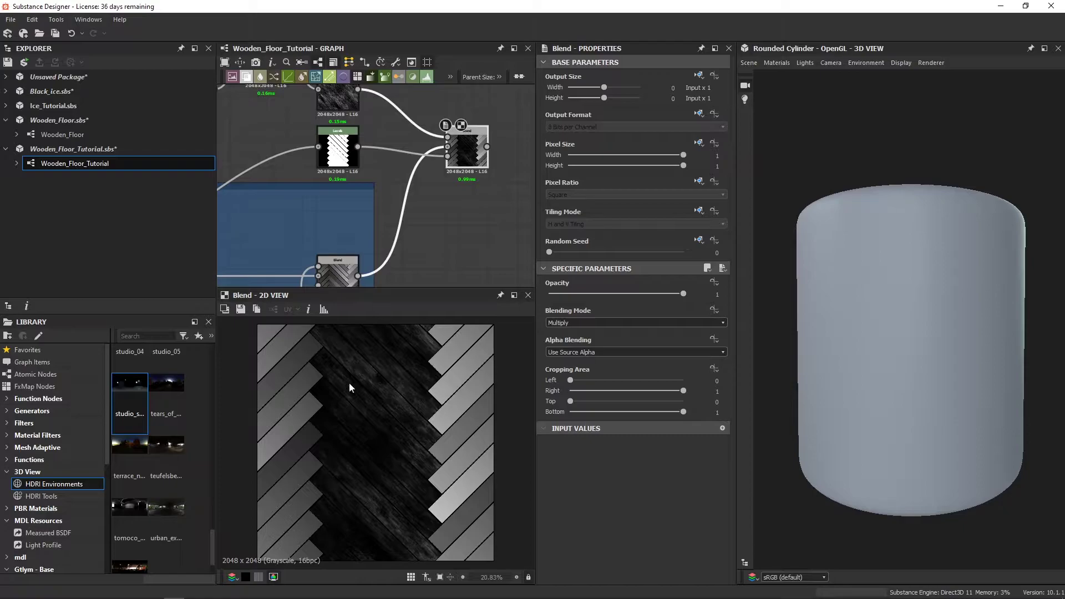
Lower the masked Blend's opacity to 0.75.
scroll(414, 424, up, 3)
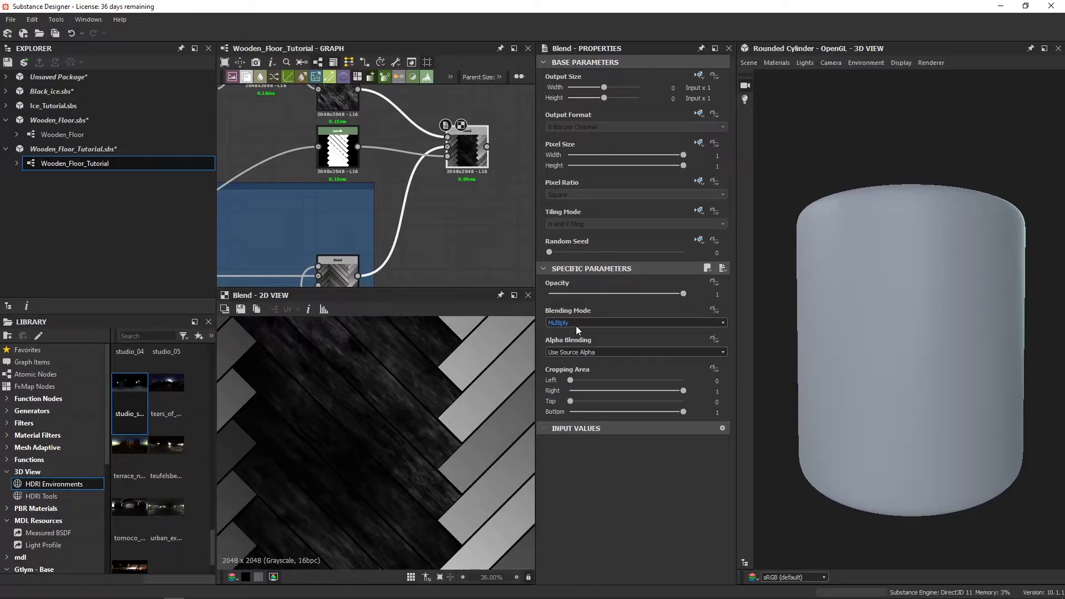
mouse_move(671, 291)
mouse_down()
mouse_move(632, 292)
mouse_move(649, 294)
mouse_up()
scroll(432, 200, down, 2)
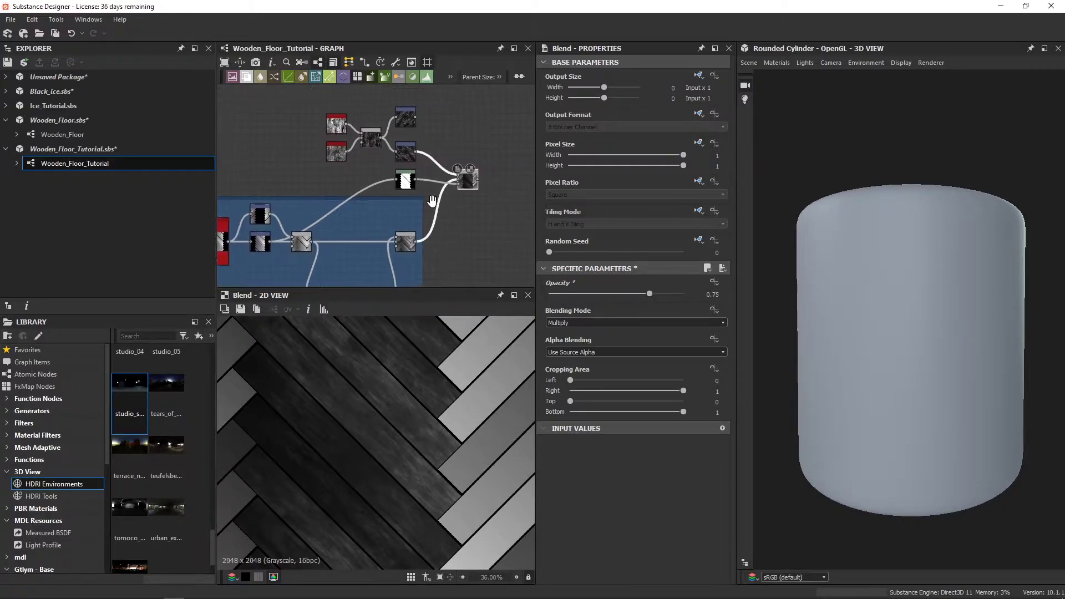
middle_drag(432, 201, 371, 201)
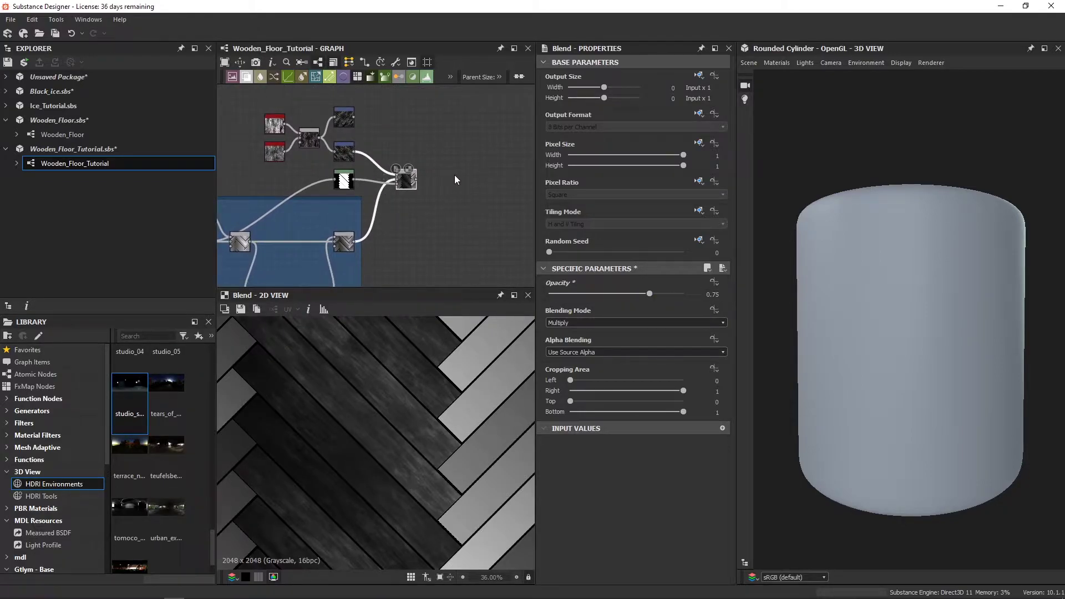
Duplicate the Blend, feeding it the top Transformation 2D and the first Blend's output.
key(ctrl+d)
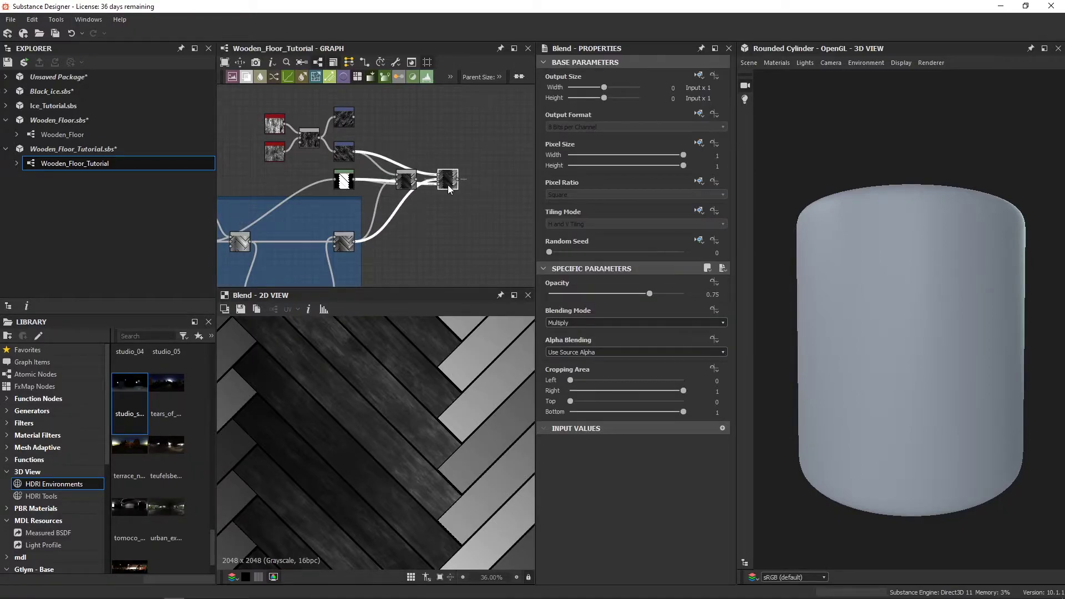
scroll(407, 170, up, 2)
scroll(407, 170, up, 1)
middle_drag(367, 153, 370, 187)
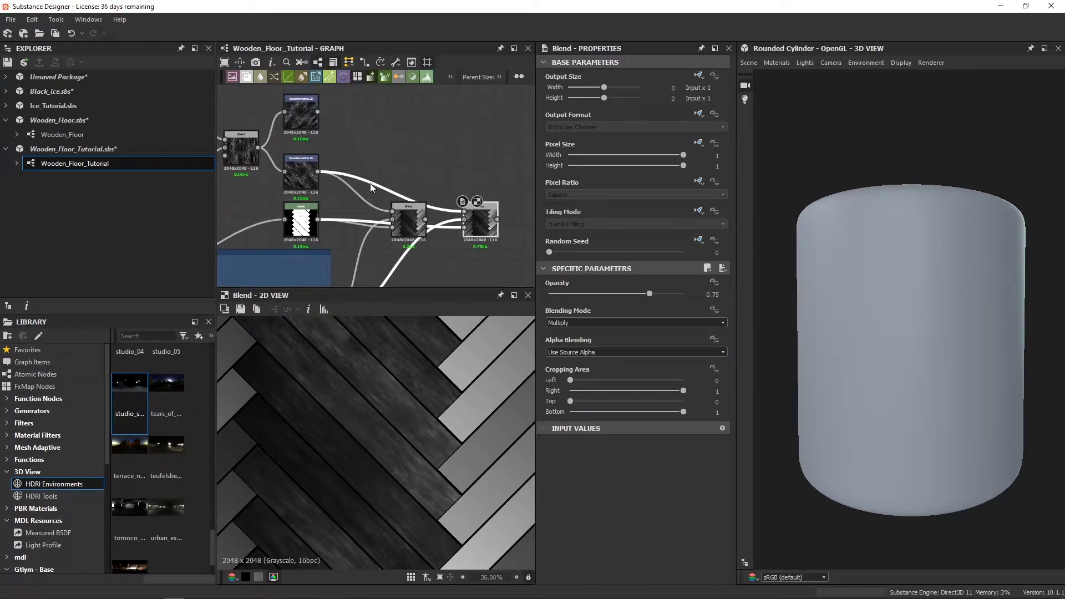
scroll(315, 117, down, 1)
drag(317, 113, 444, 188)
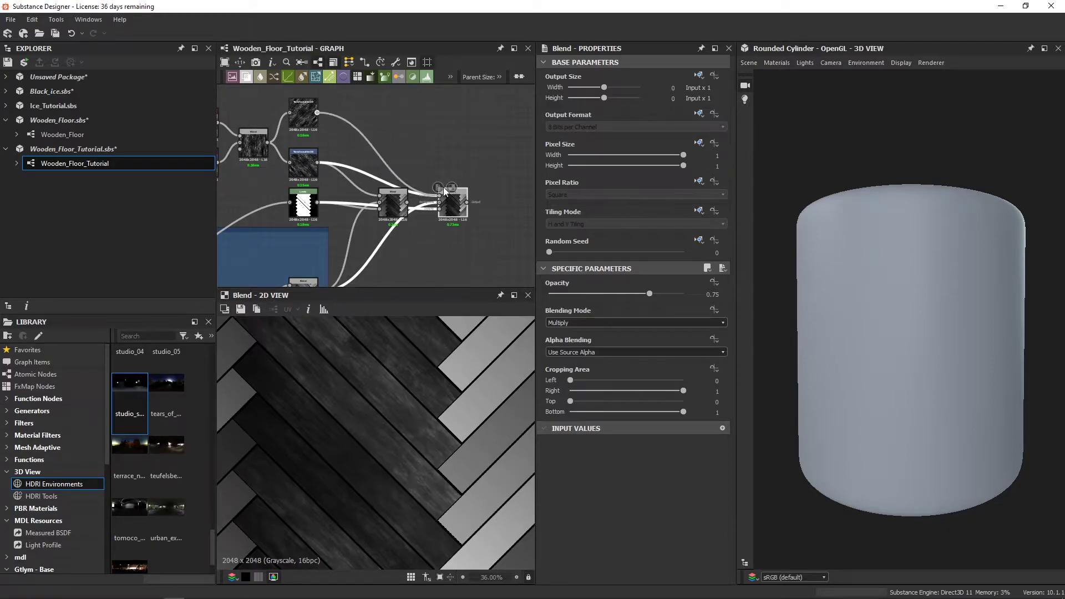
scroll(406, 175, up, 3)
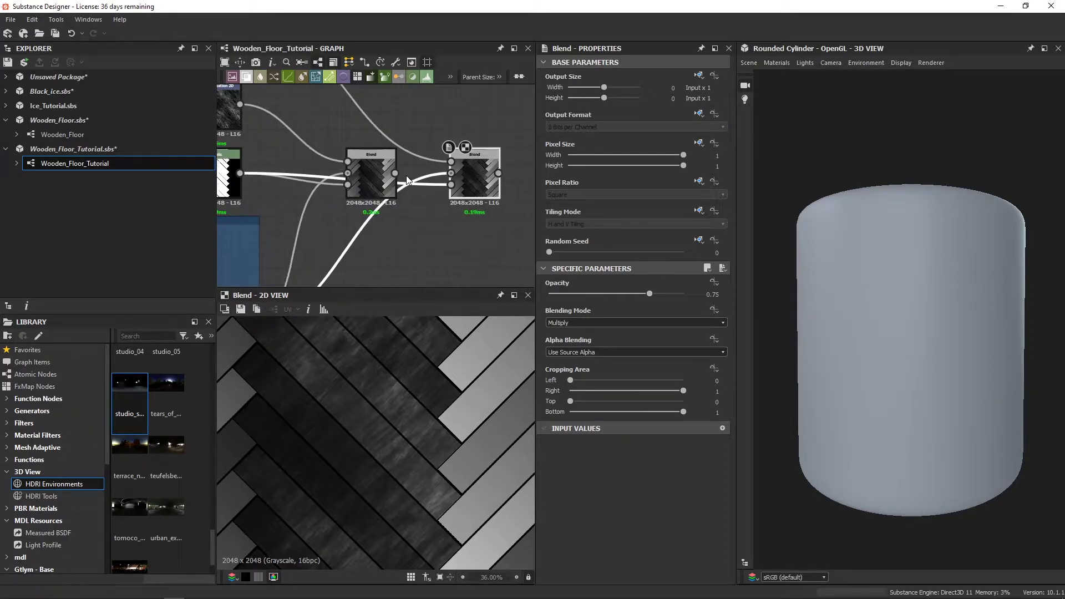
drag(395, 173, 452, 177)
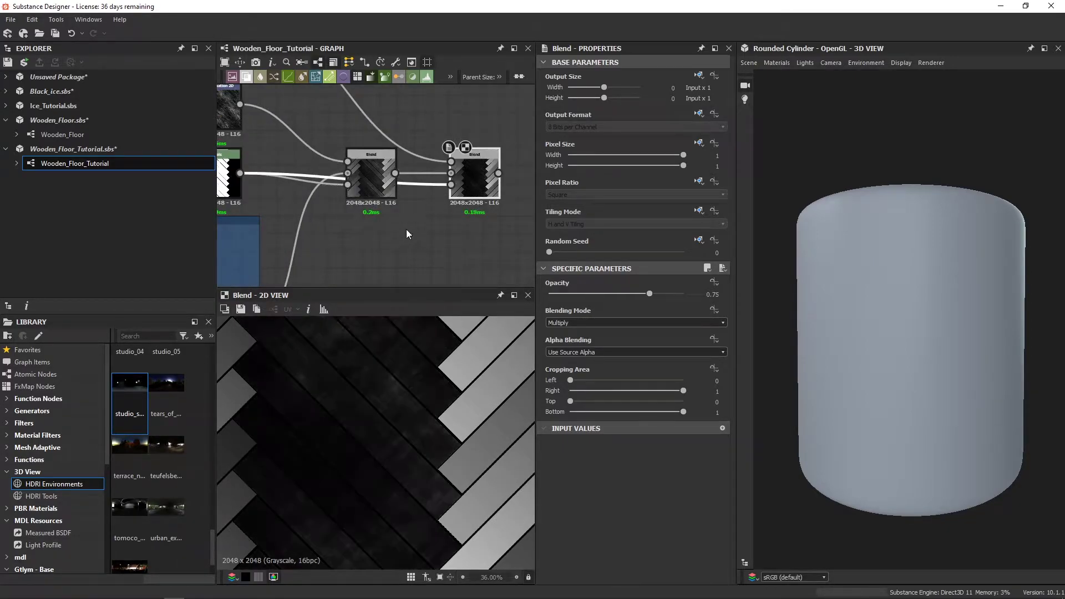
scroll(406, 229, down, 3)
Add an Invert Grayscale node fed by the plank mask.
scroll(433, 209, down, 2)
key(space)
text(inv)
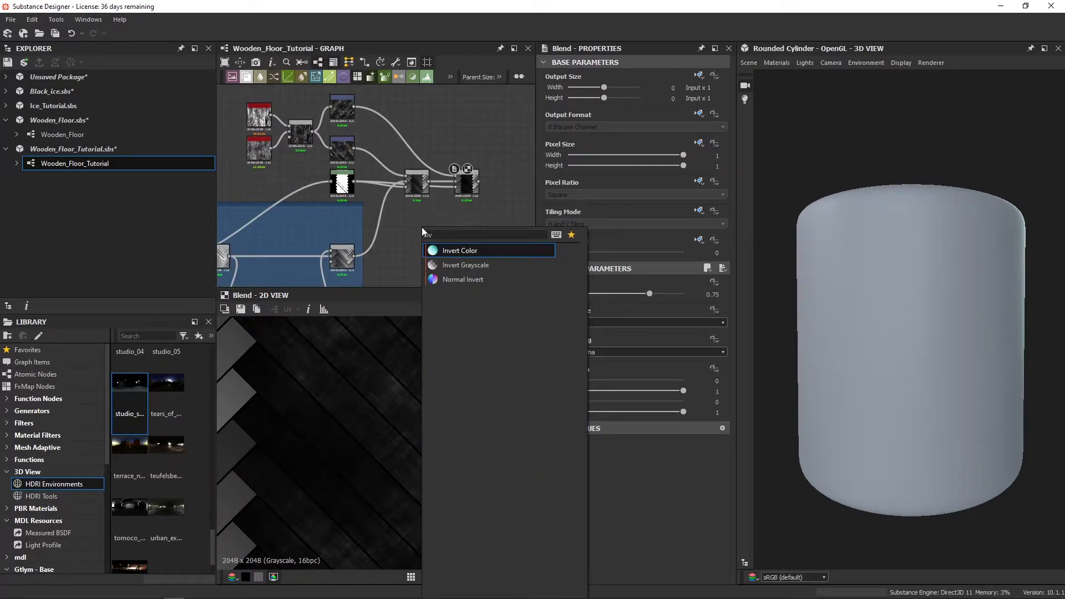
key(Down)
key(Return)
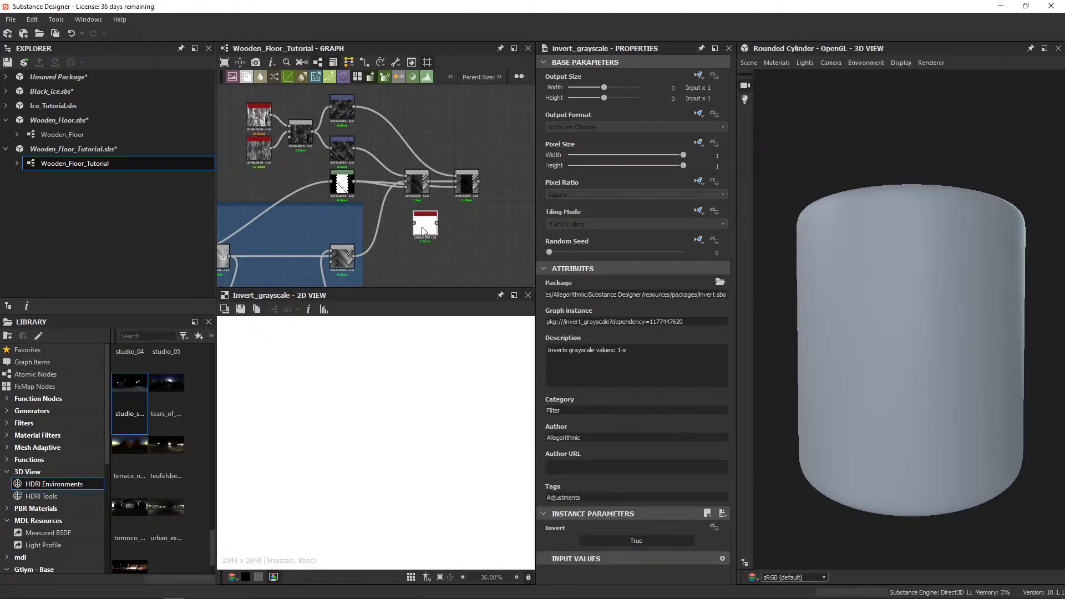
drag(353, 181, 422, 225)
Plug the inverted mask into the second Blend and preview its result.
scroll(424, 383, down, 2)
scroll(424, 383, down, 1)
scroll(424, 382, up, 3)
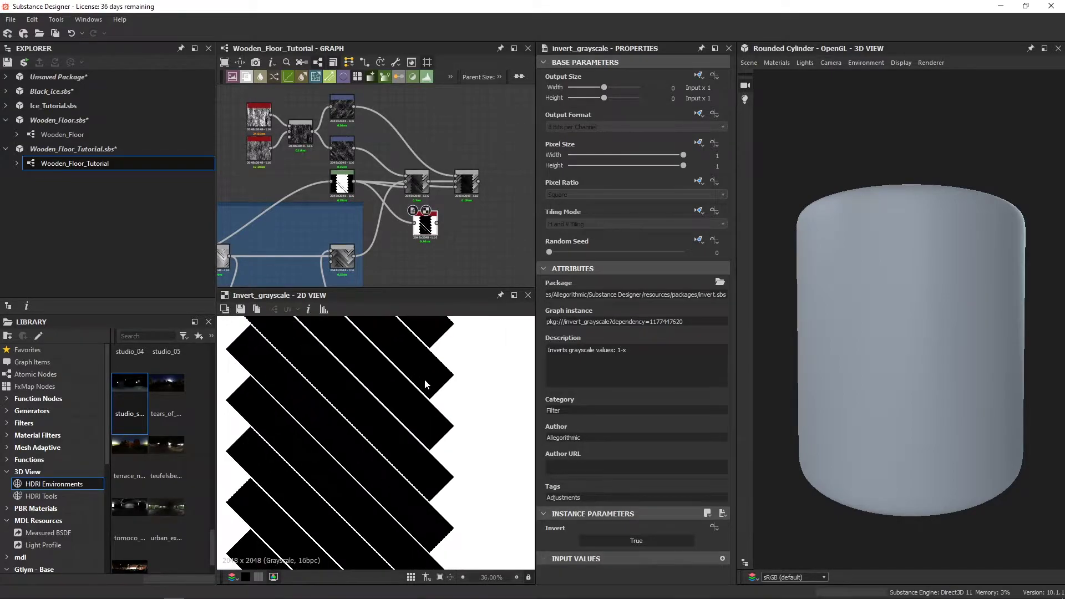
scroll(425, 381, down, 2)
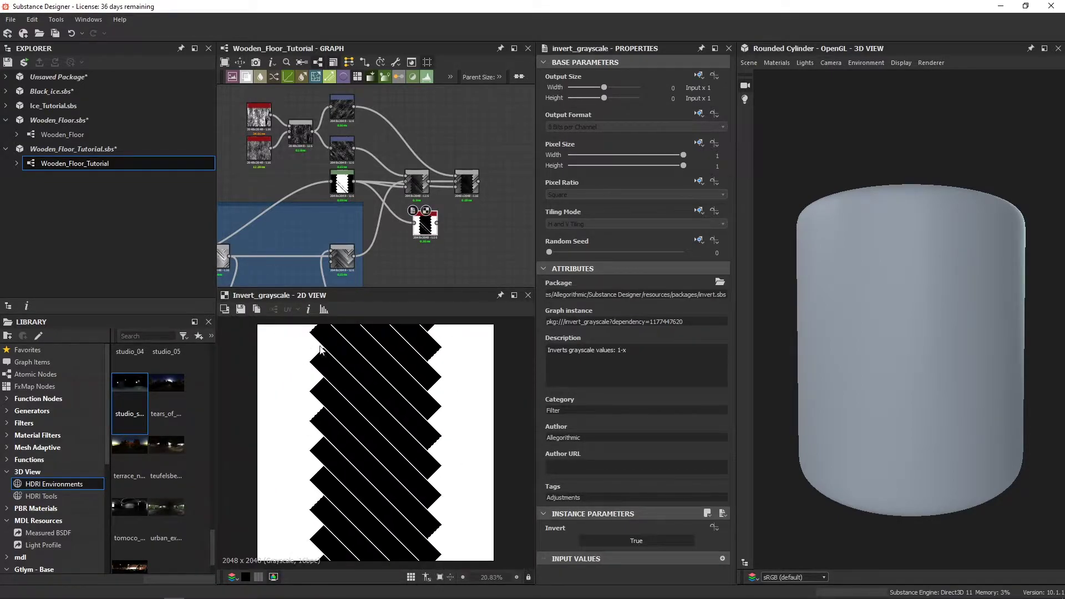
scroll(421, 219, up, 2)
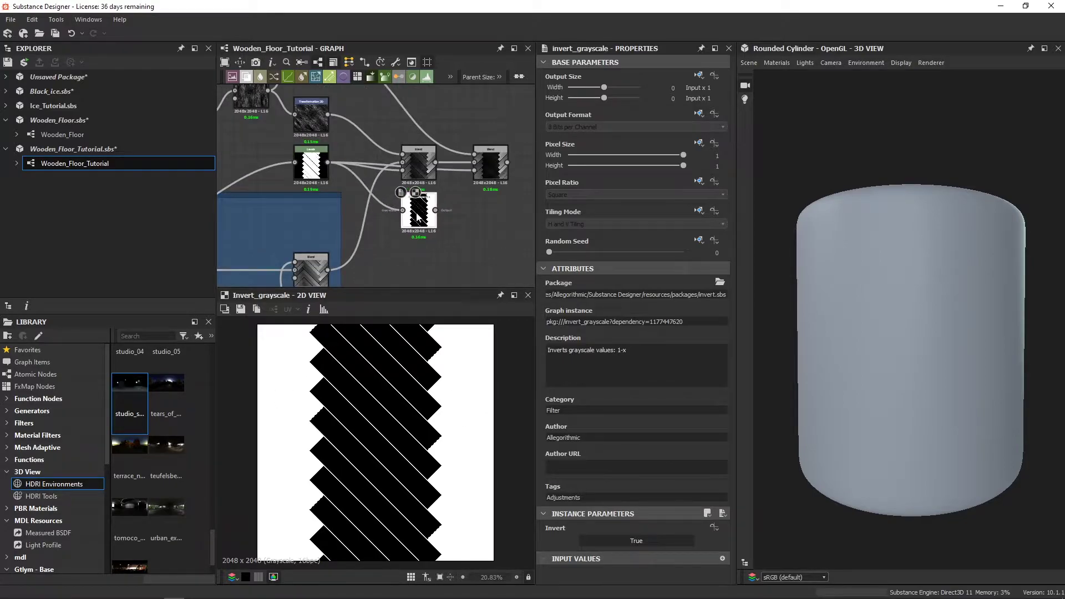
drag(472, 178, 474, 170)
double_click(490, 166)
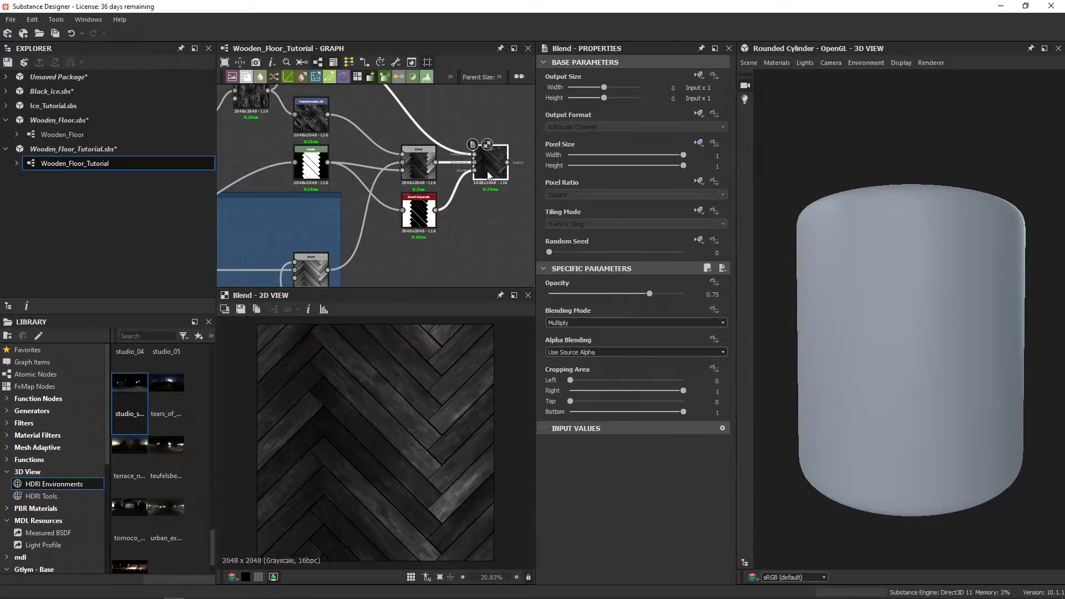
Save the package.
scroll(422, 406, down, 2)
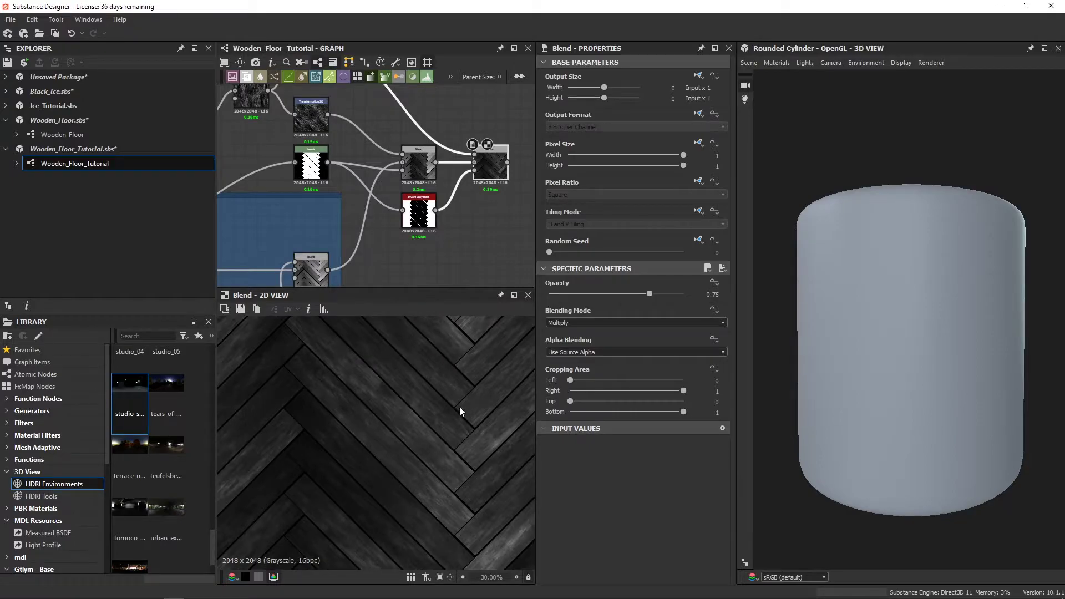
scroll(402, 442, down, 2)
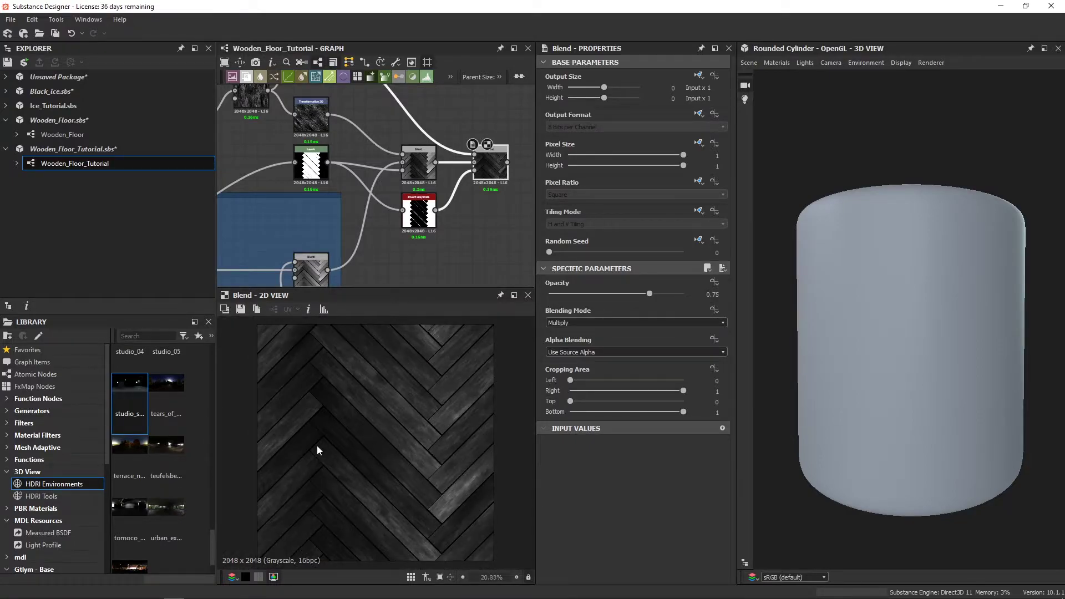
scroll(325, 434, down, 2)
scroll(431, 194, down, 3)
scroll(430, 194, down, 2)
key(ctrl+s)
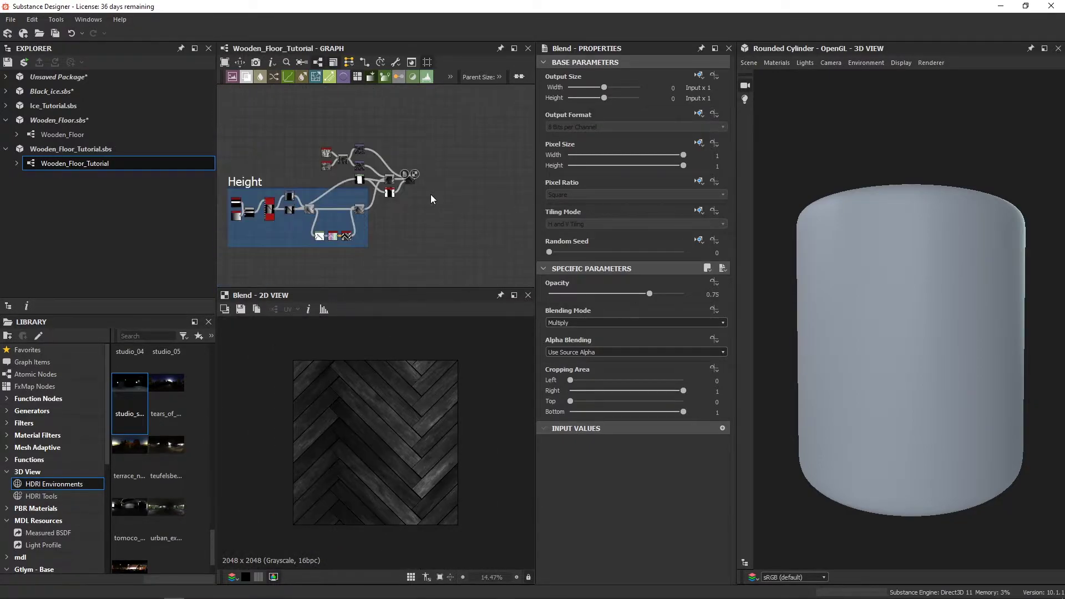
scroll(412, 206, up, 1)
scroll(404, 202, up, 1)
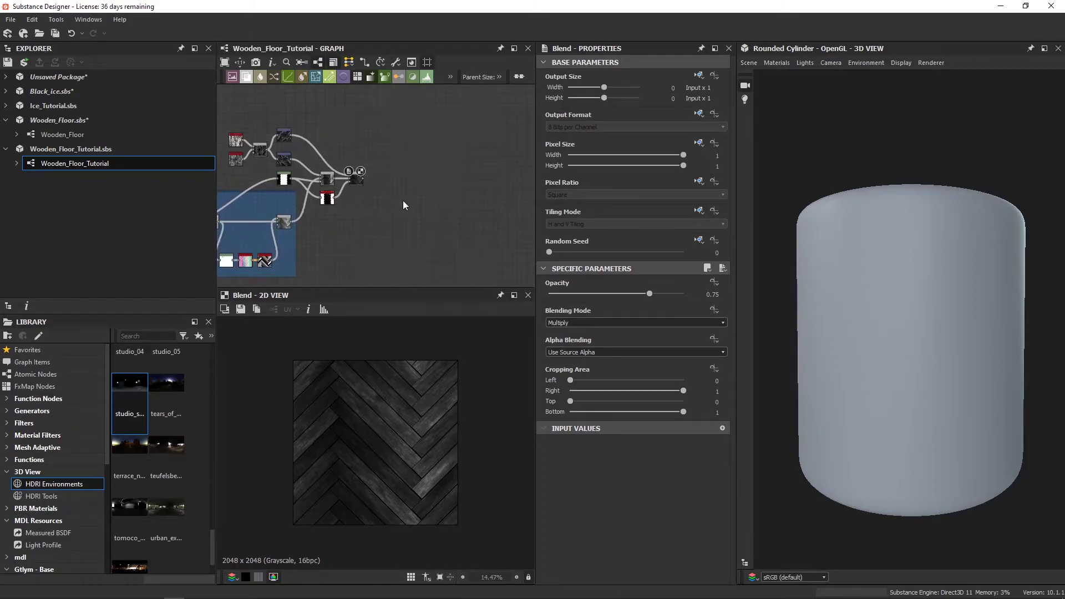
scroll(375, 205, up, 1)
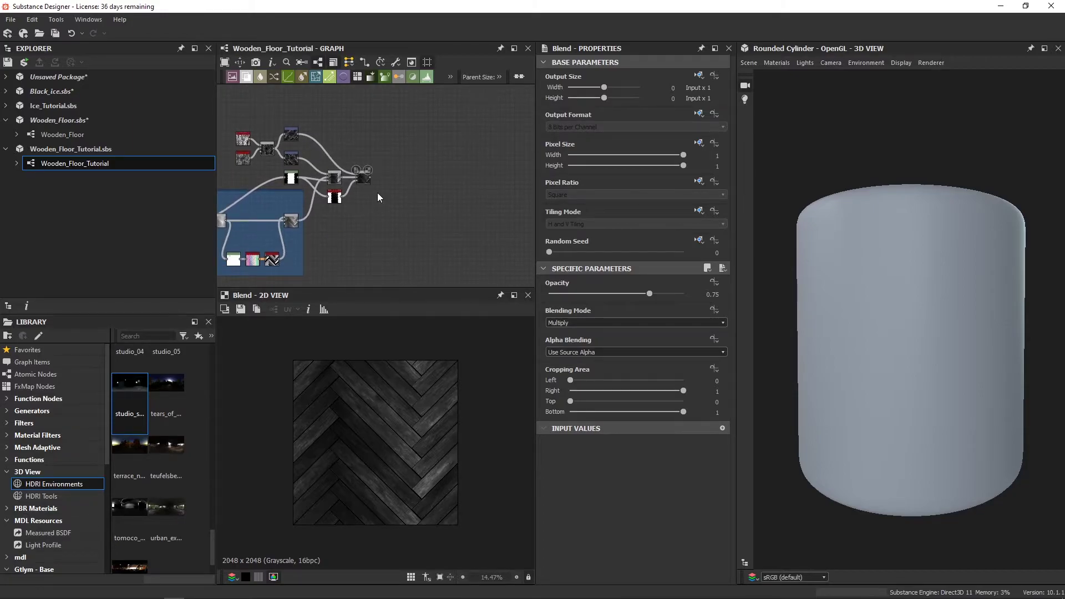
scroll(400, 424, up, 1)
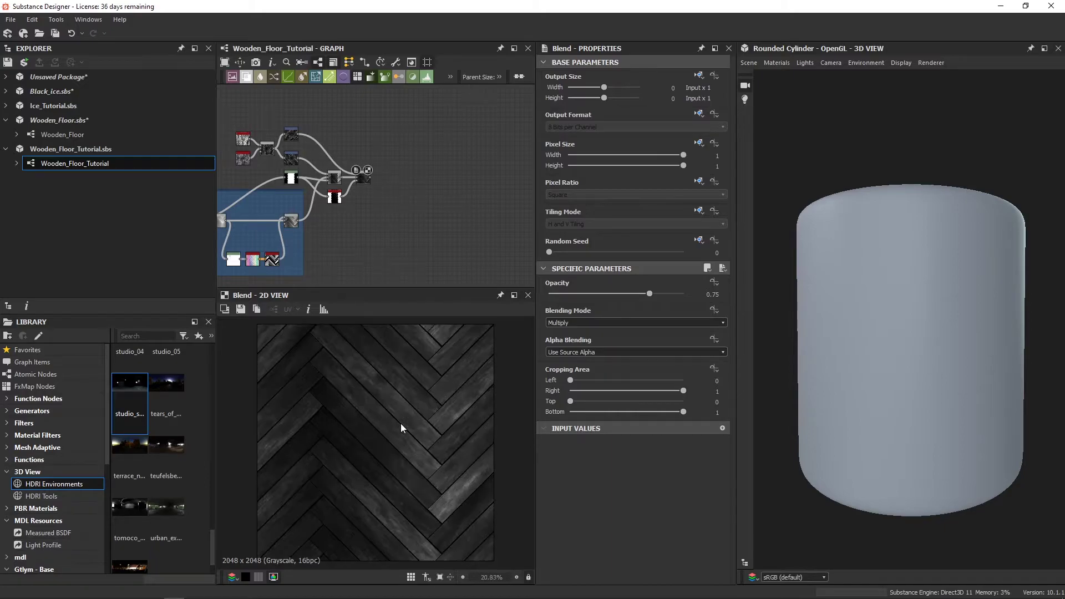
scroll(376, 232, up, 1)
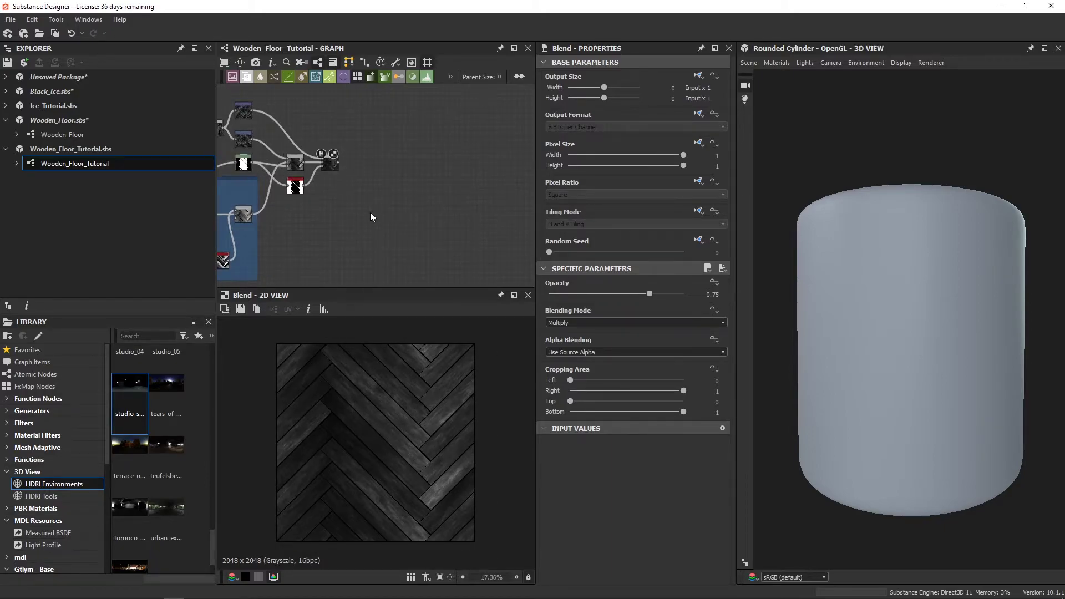
scroll(443, 204, up, 1)
Add a Normal node fed by the final height Blend, with Intensity 10.
key(space)
text(normal)
key(Return)
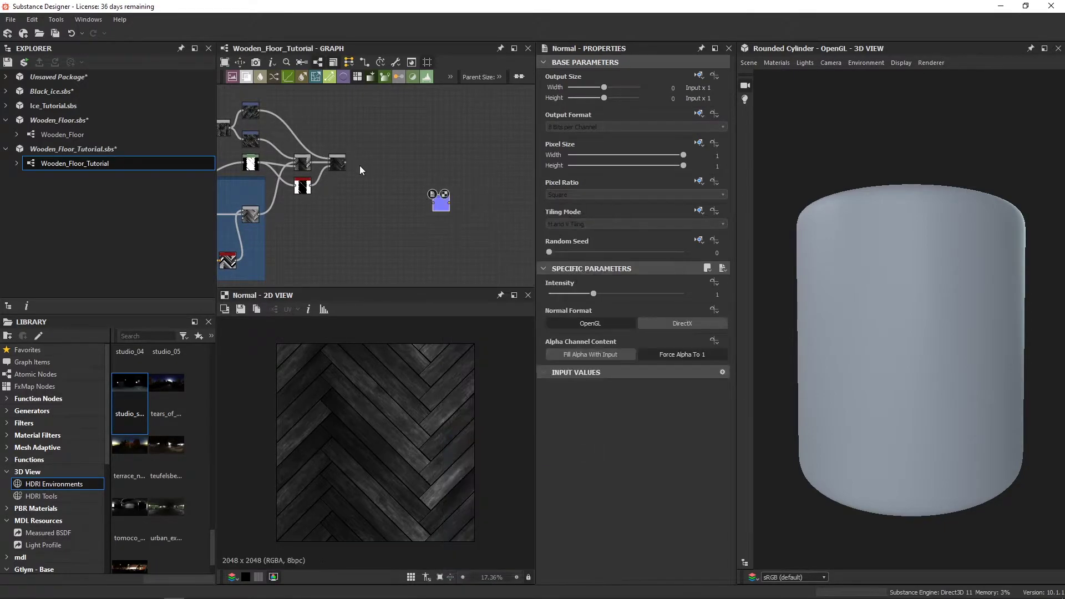
mouse_move(344, 163)
mouse_down()
mouse_move(439, 204)
mouse_move(394, 164)
mouse_up()
text(0)
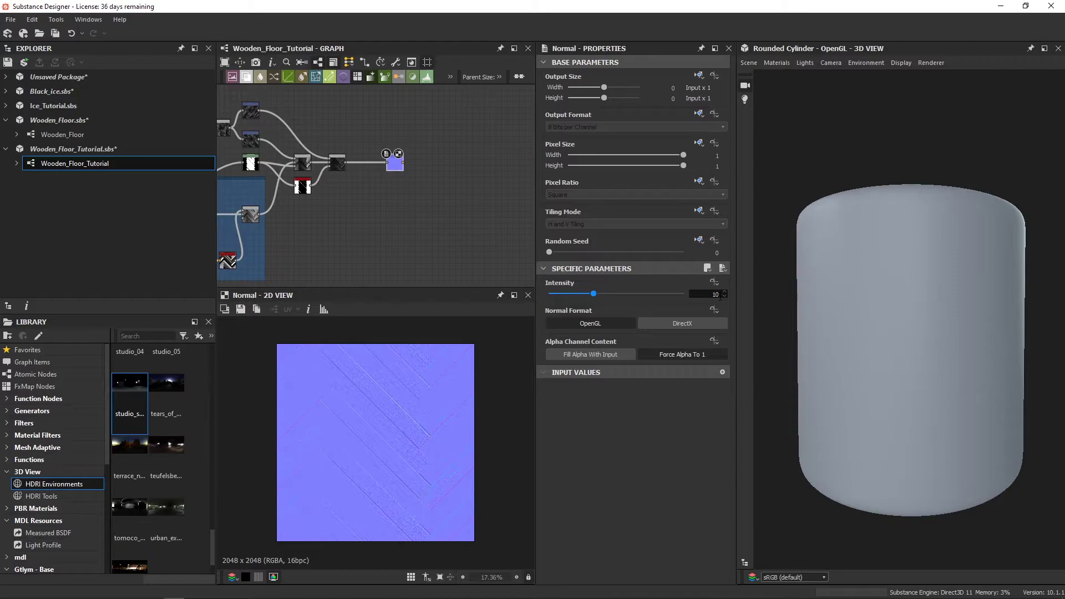
key(Return)
Inspect the strongly embossed herringbone normal map in the 2D view.
scroll(357, 397, up, 2)
scroll(357, 398, up, 1)
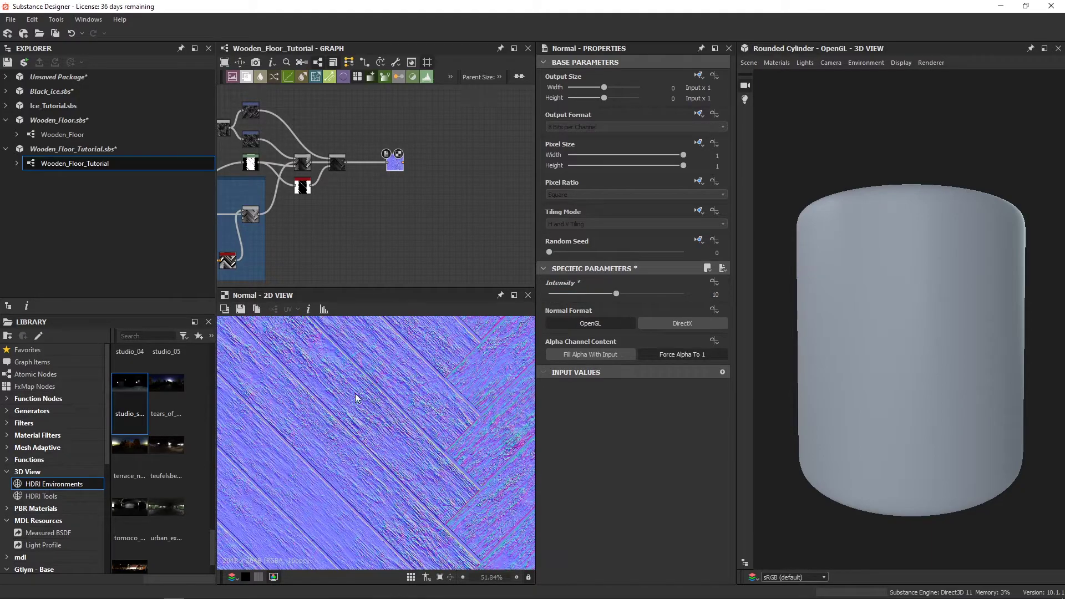
scroll(357, 398, up, 1)
scroll(349, 400, up, 1)
scroll(376, 440, up, 1)
middle_drag(375, 440, 373, 436)
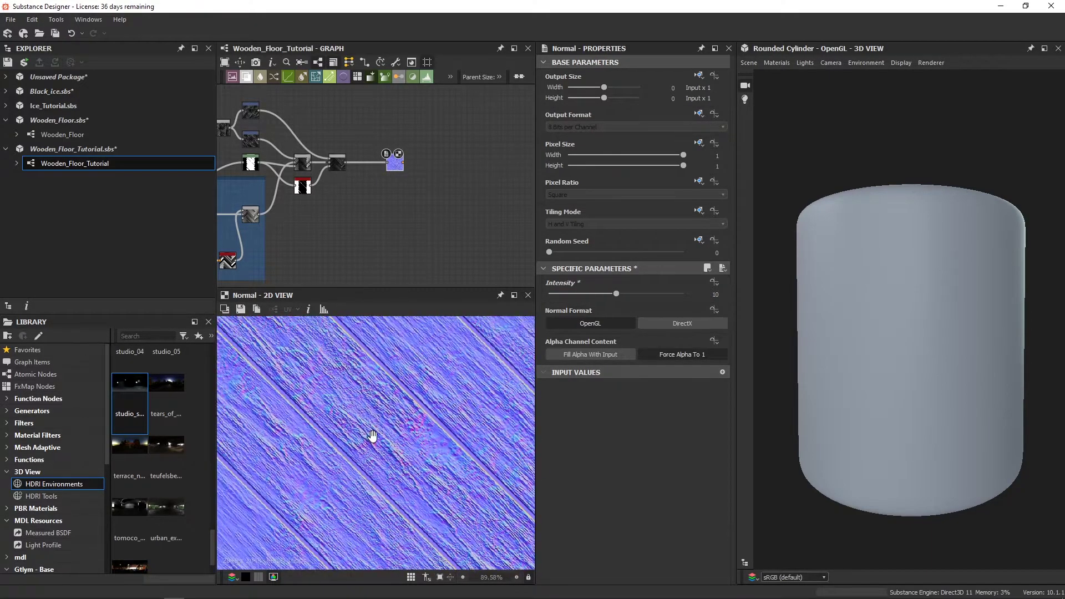
scroll(373, 436, down, 1)
scroll(369, 461, down, 1)
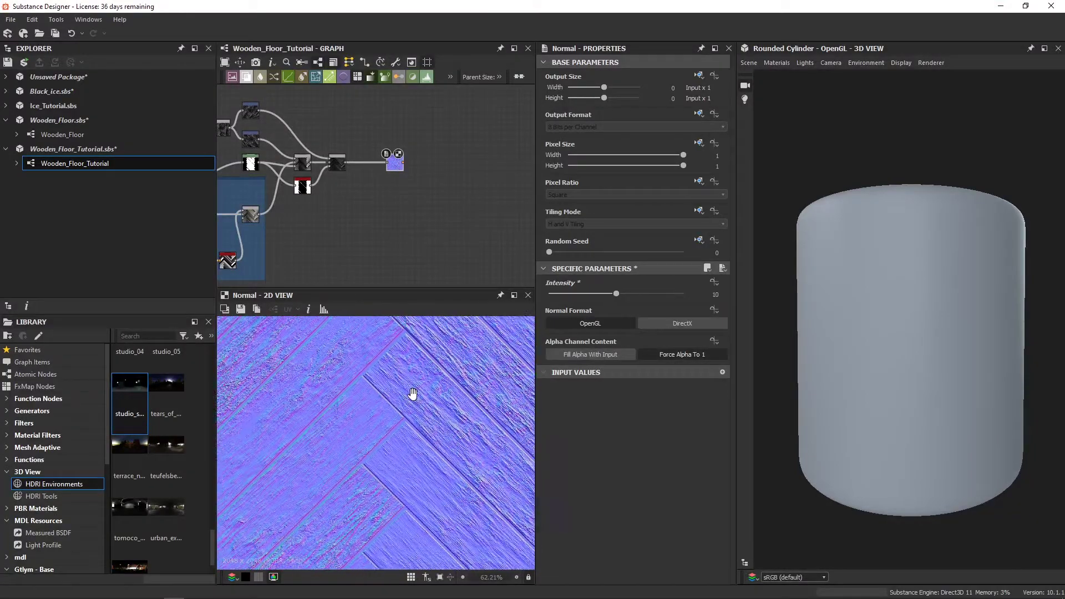
scroll(361, 382, down, 1)
scroll(344, 405, down, 1)
scroll(287, 403, down, 1)
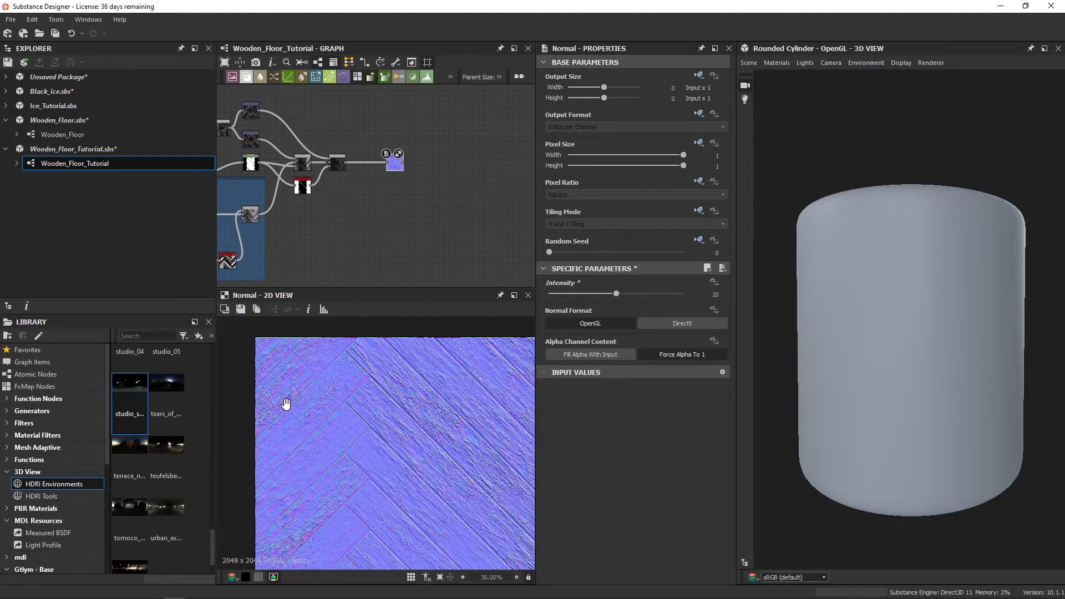
scroll(396, 474, down, 1)
key(space)
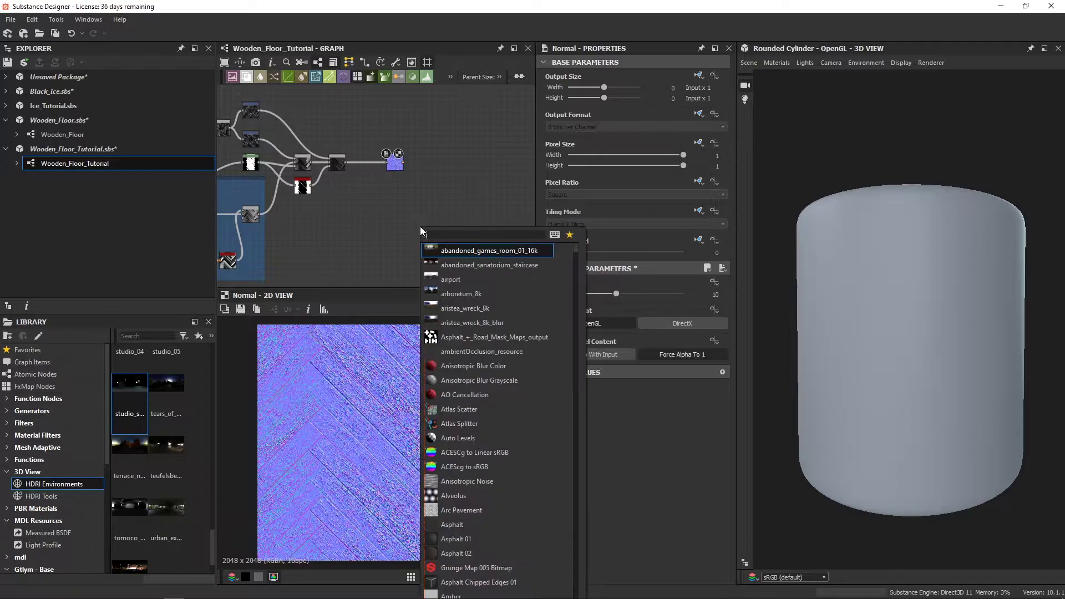
Add an HBAO ambient occlusion node below the Normal node, fed by the height Blend.
text(amb)
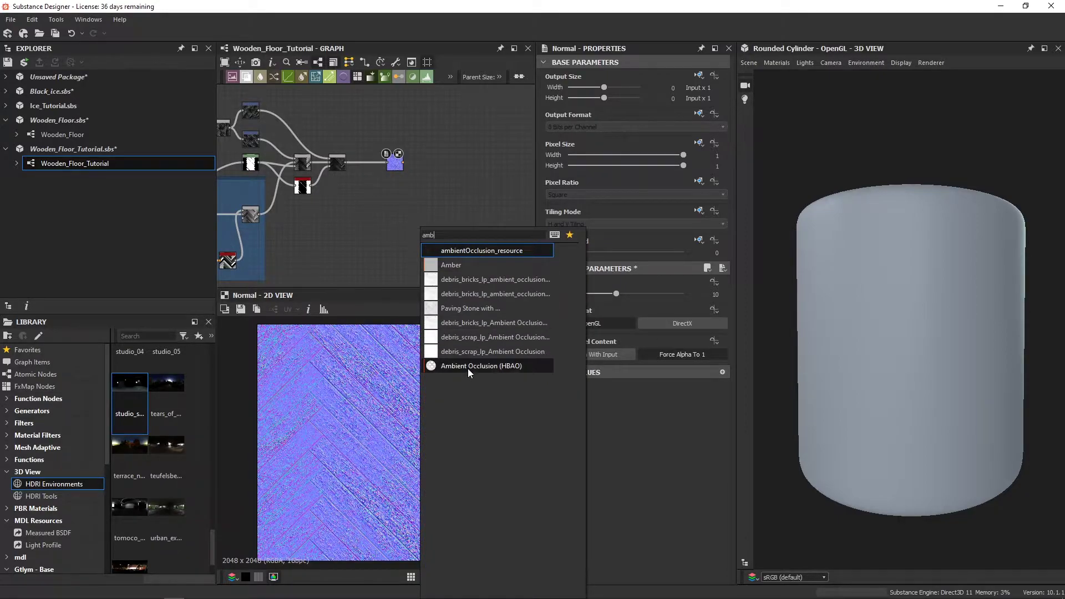
click(468, 367)
mouse_move(427, 232)
mouse_down()
mouse_move(386, 215)
mouse_move(392, 202)
mouse_up()
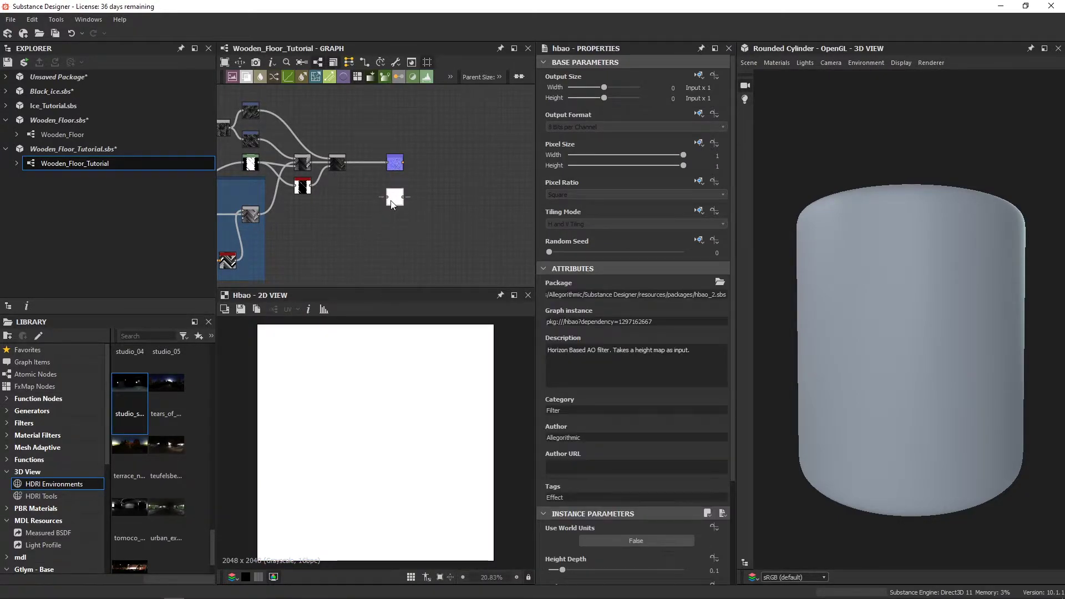
drag(346, 162, 387, 197)
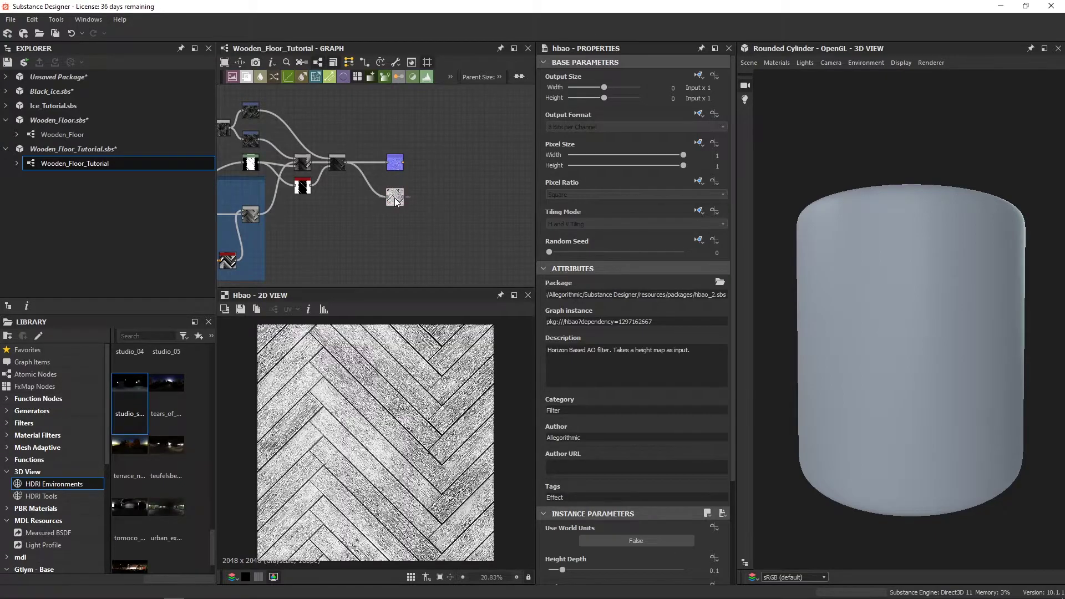
Set the HBAO quality to 16 samples and enable GPU optimization.
scroll(421, 465, up, 3)
scroll(430, 443, up, 2)
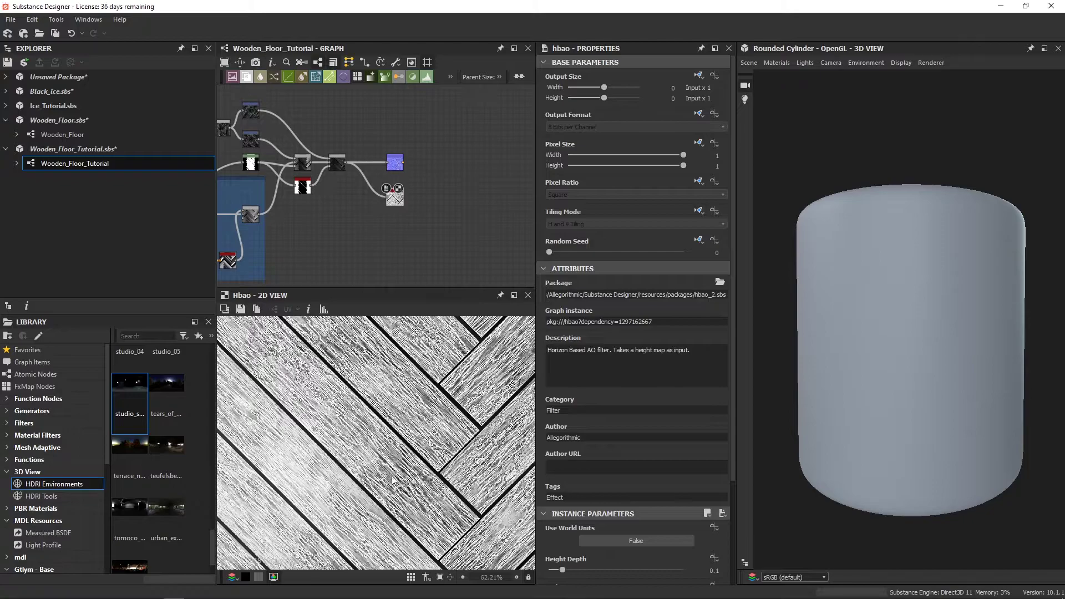
middle_drag(331, 425, 398, 473)
scroll(590, 480, down, 3)
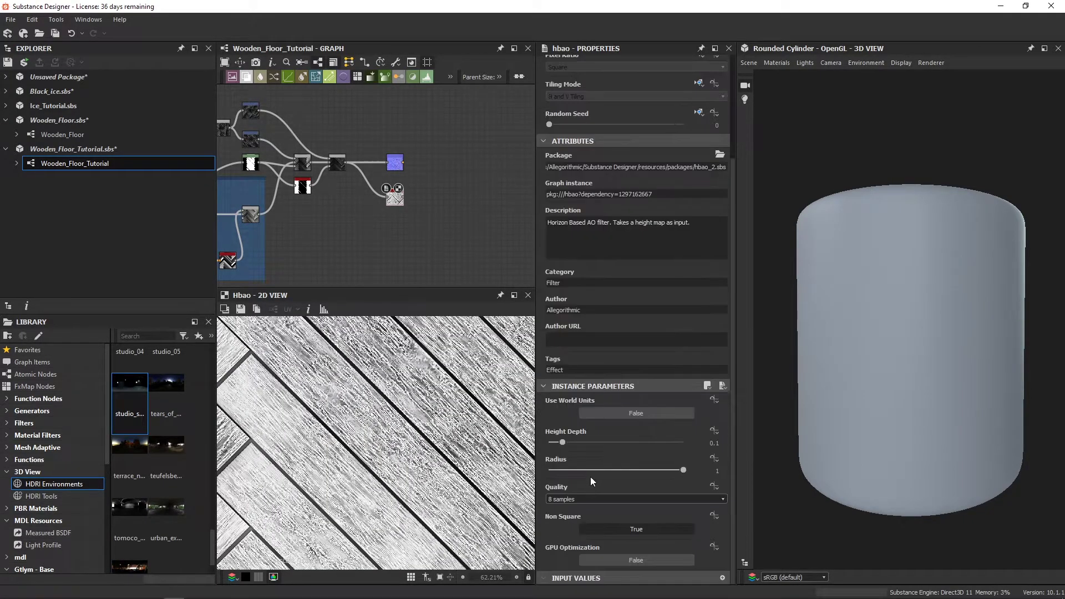
click(607, 497)
click(577, 517)
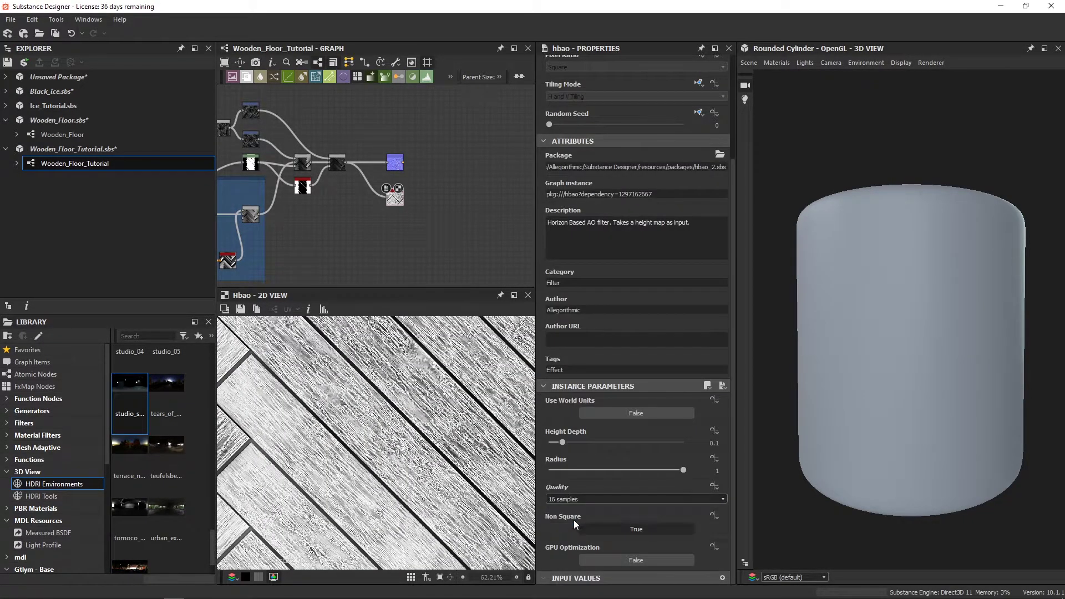
click(618, 556)
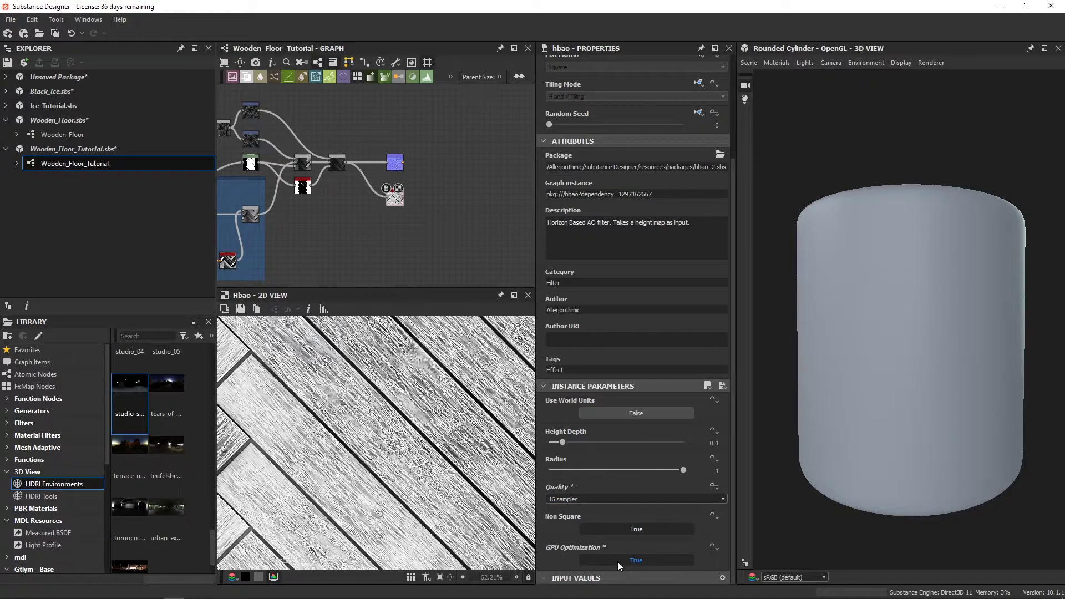
Lower the HBAO Height Depth to 0.01 for a pale occlusion map.
drag(557, 447, 549, 444)
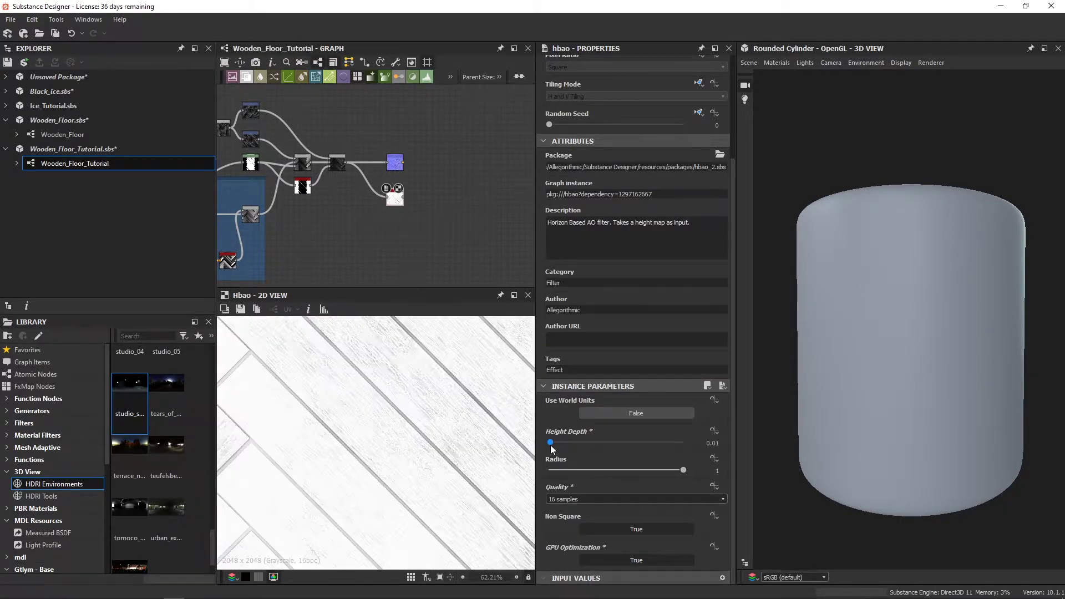
scroll(355, 449, down, 3)
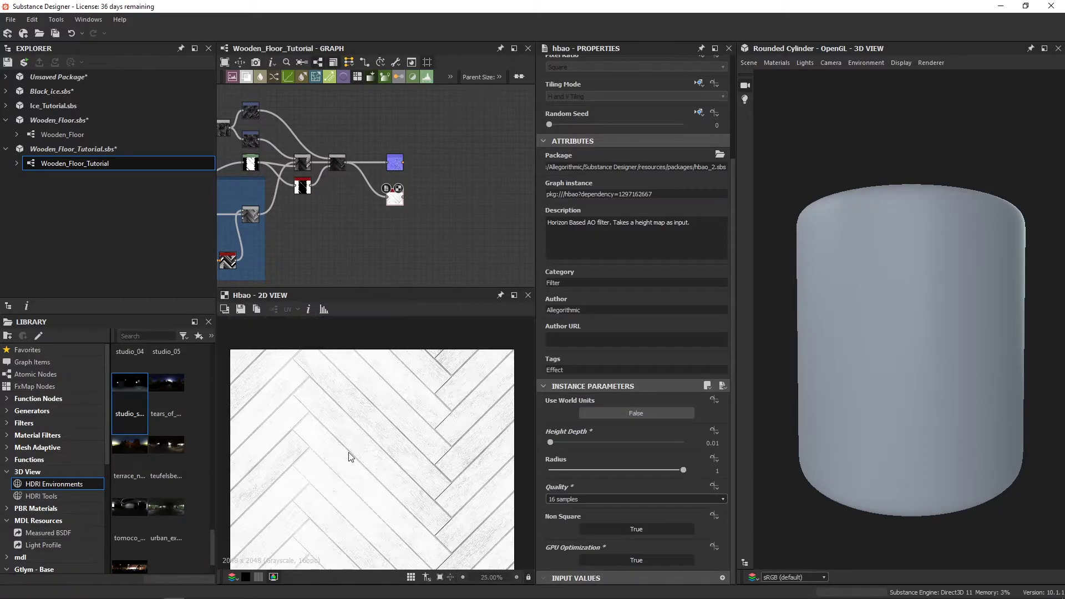
scroll(439, 457, up, 4)
scroll(438, 460, down, 5)
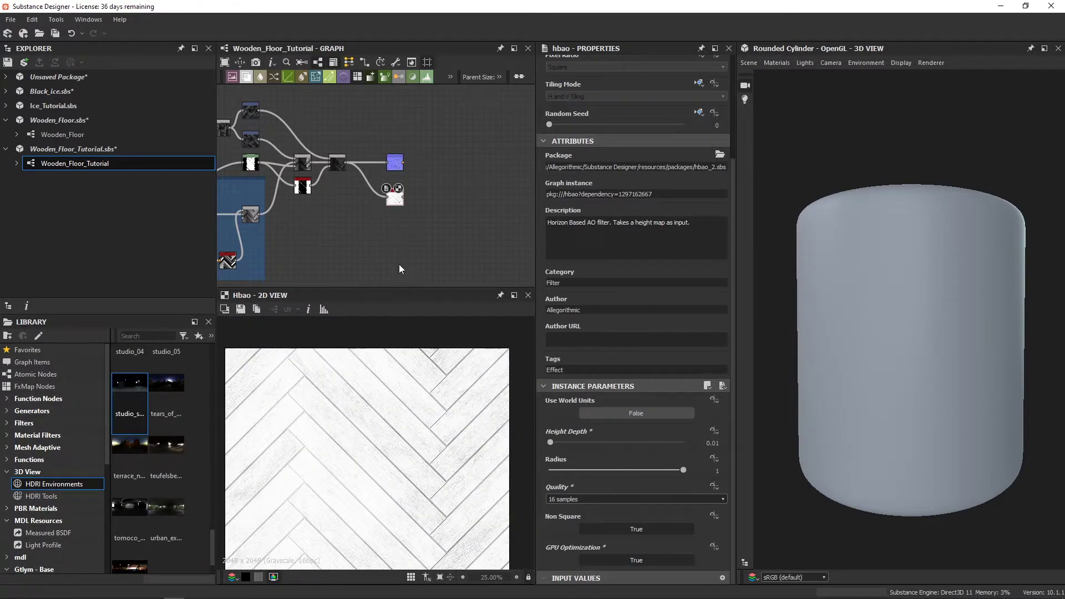
middle_drag(374, 258, 375, 248)
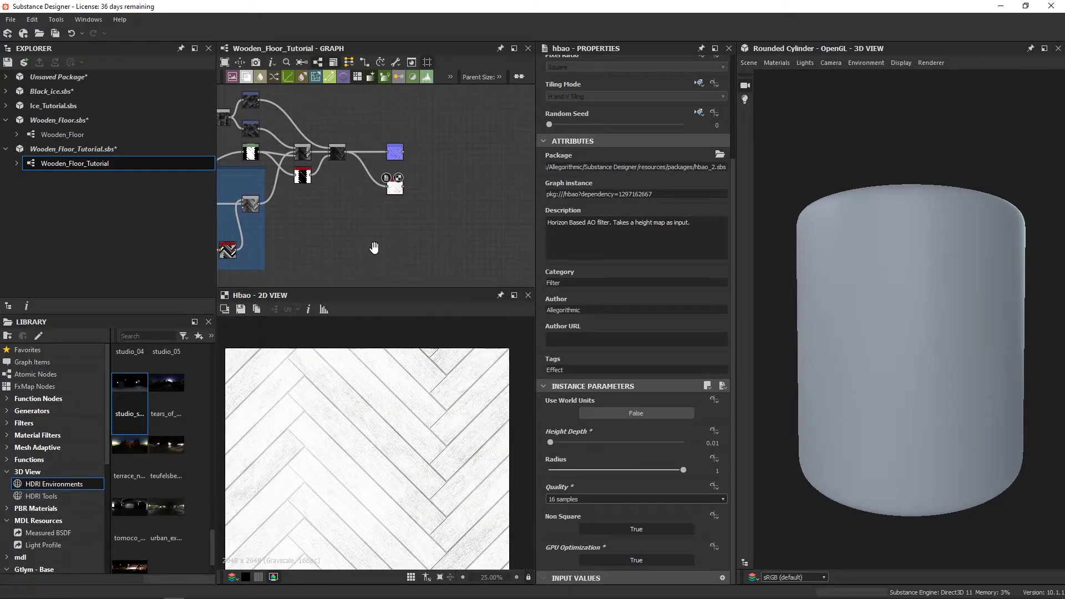
Add a Blur HQ Grayscale node fed by the framed herringbone node's output.
click(251, 205)
scroll(447, 444, up, 5)
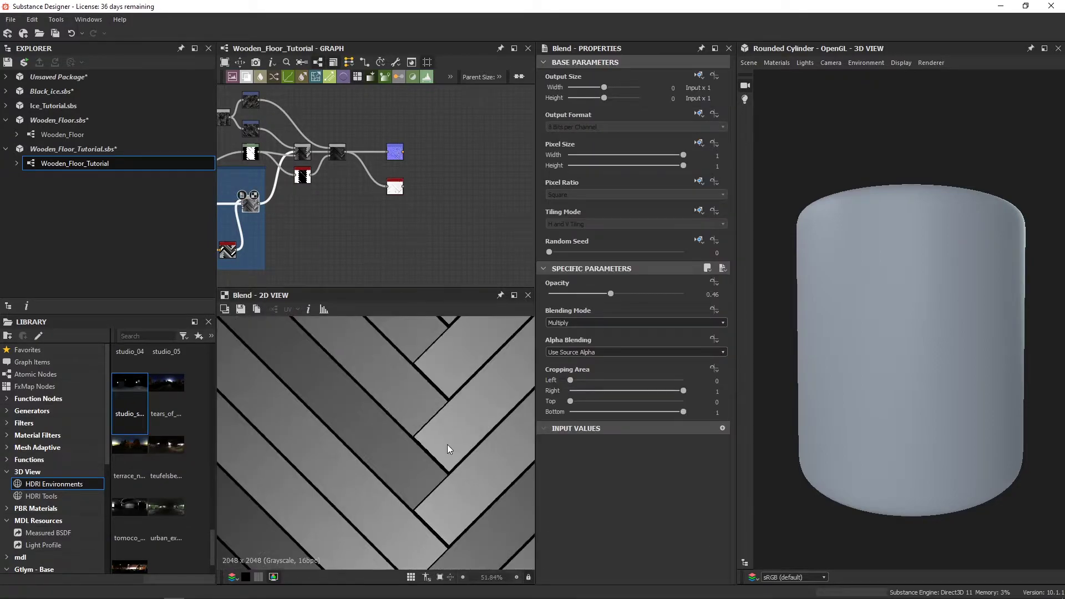
scroll(358, 242, down, 2)
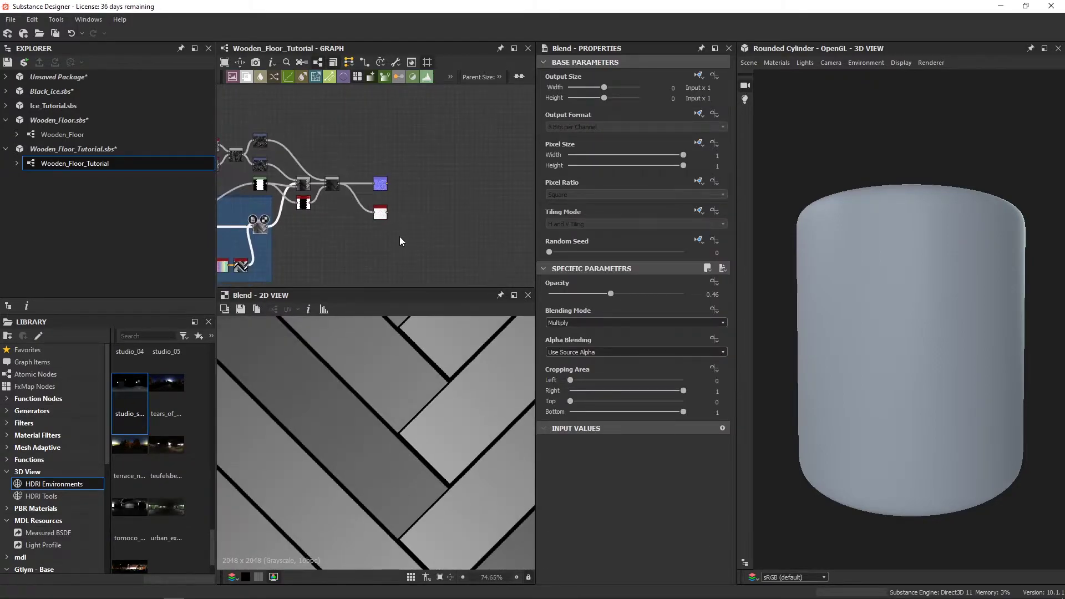
key(space)
text(bl)
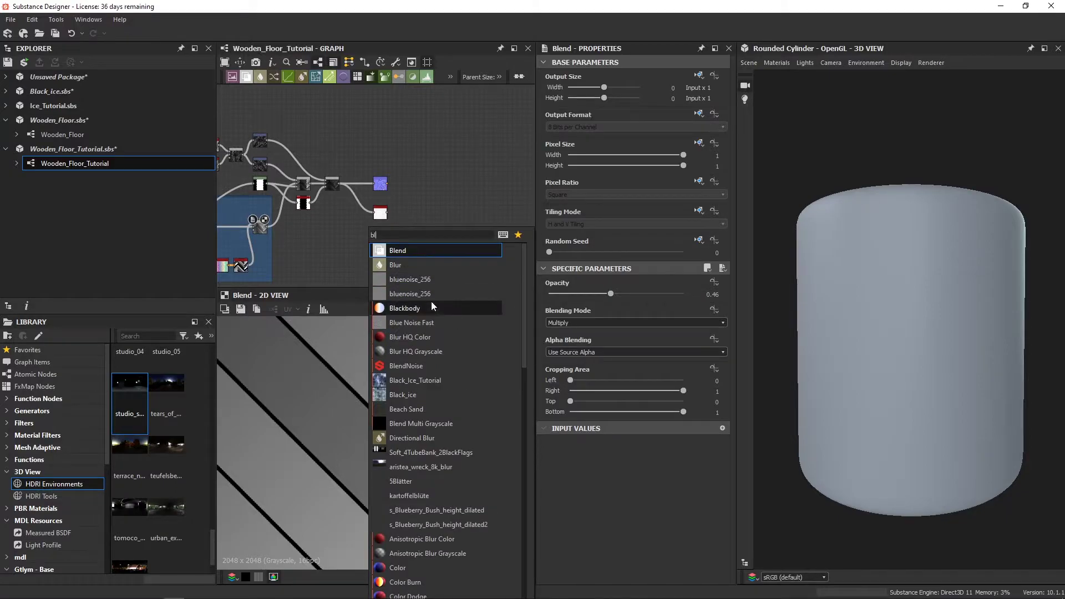
click(417, 352)
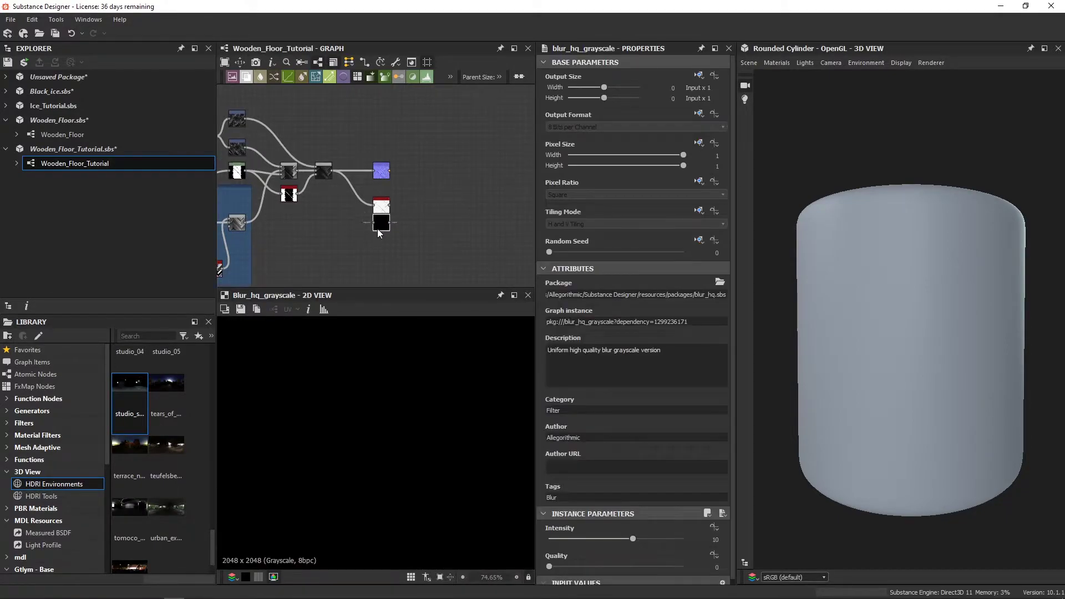
scroll(377, 206, up, 1)
scroll(382, 194, up, 1)
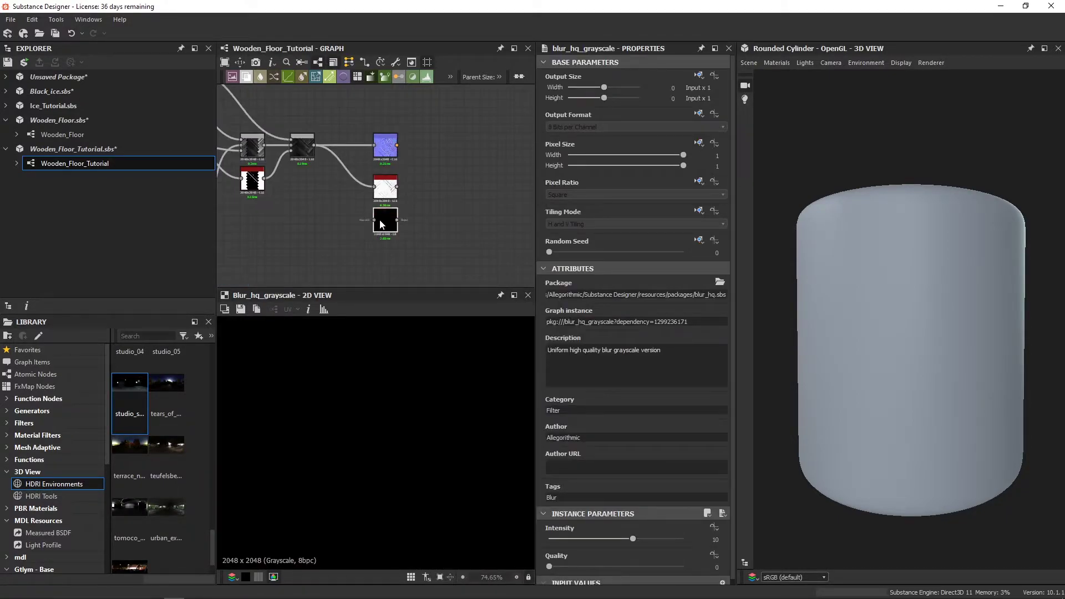
middle_drag(383, 230, 466, 233)
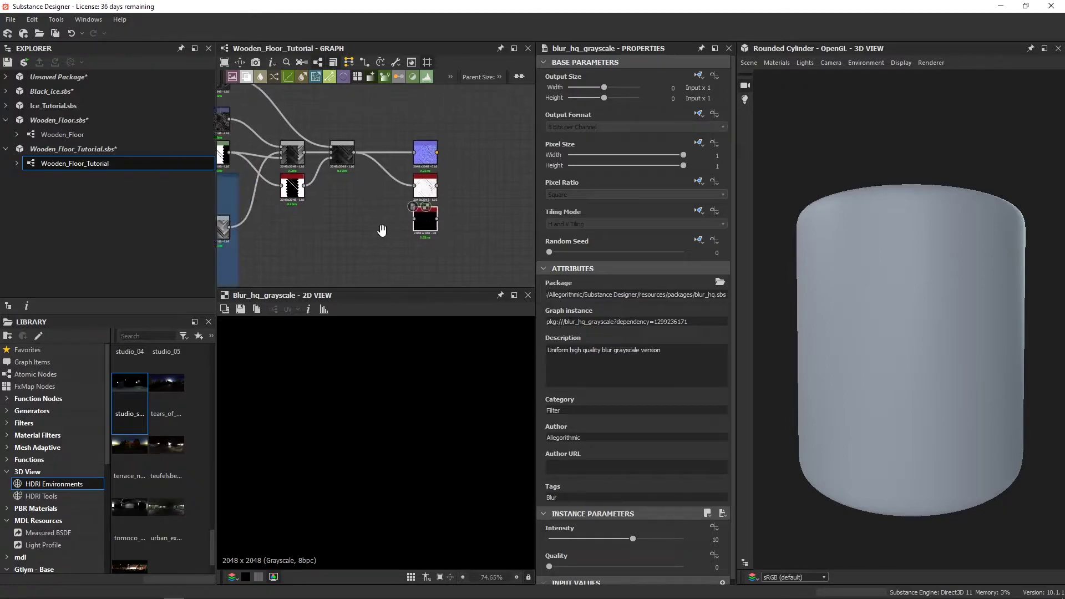
drag(272, 225, 458, 225)
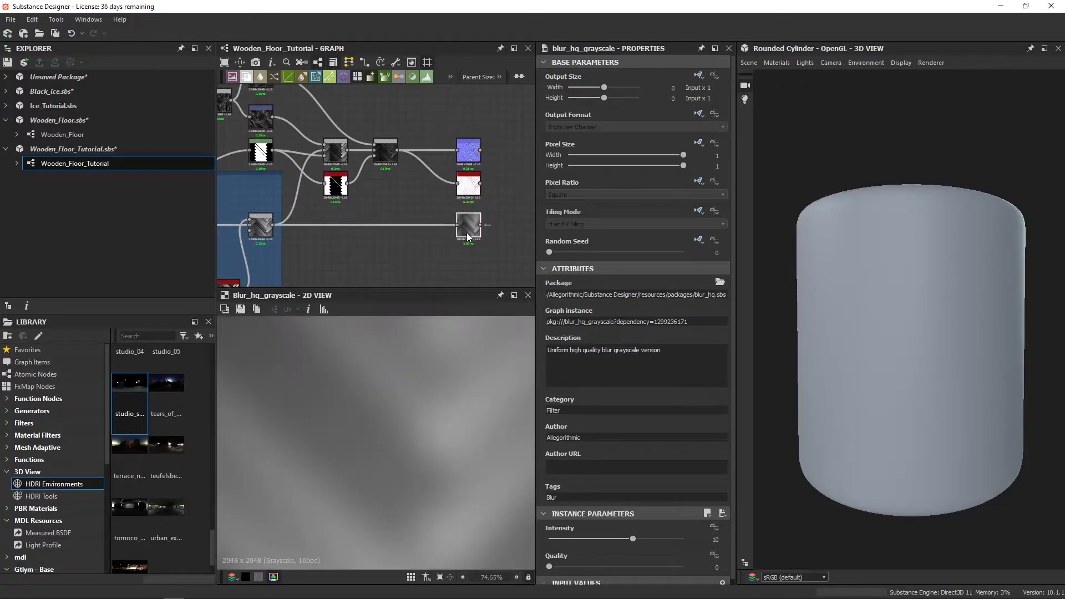
Set the blur Quality to 1 and Intensity to 0.4.
drag(549, 566, 684, 567)
drag(632, 538, 551, 539)
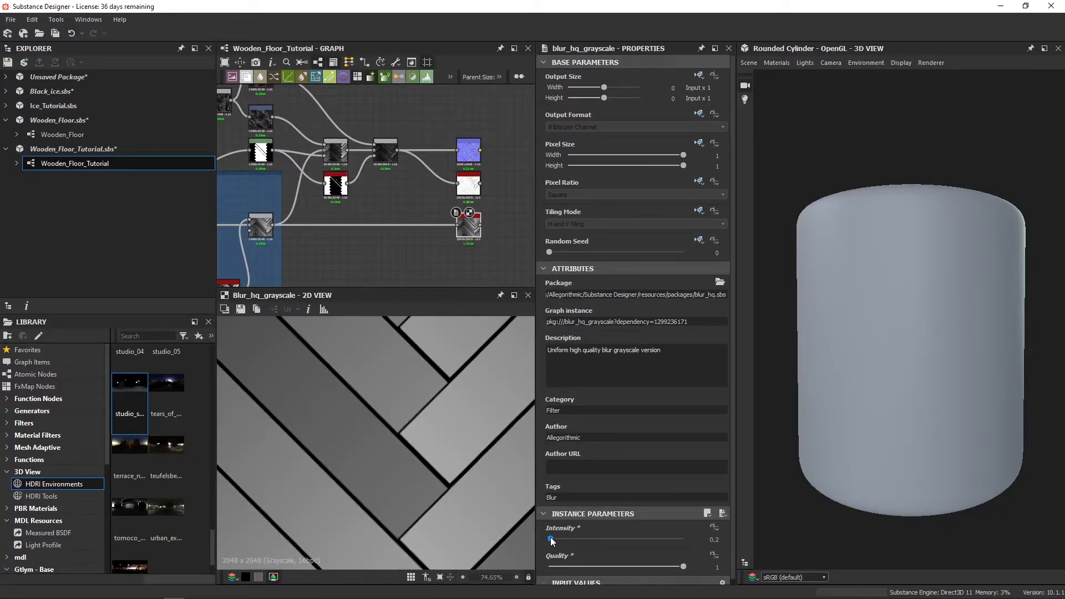
scroll(404, 446, down, 1)
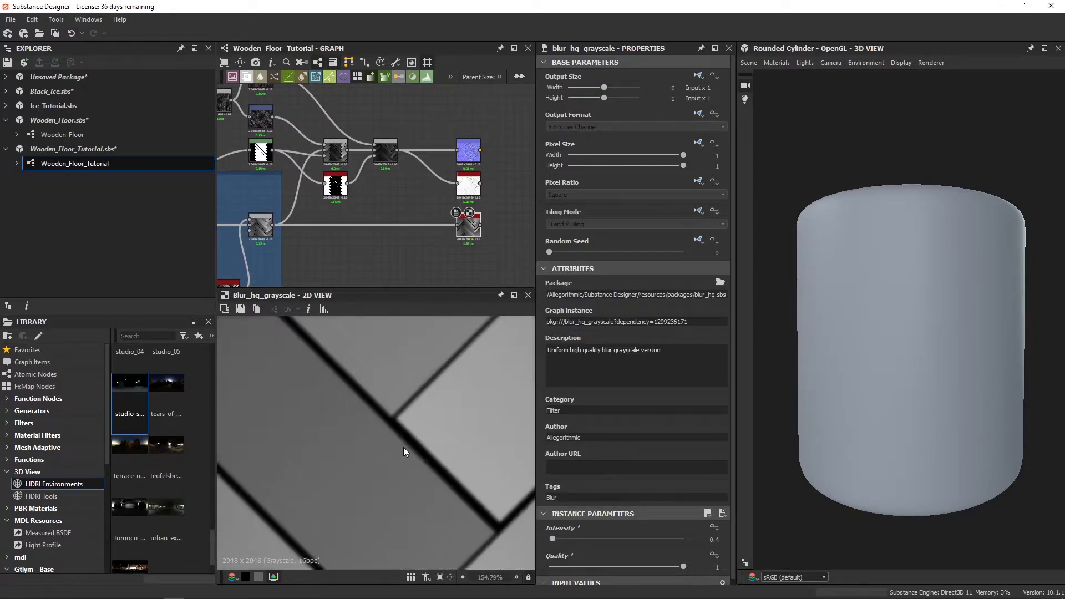
scroll(403, 447, down, 2)
scroll(404, 447, down, 1)
scroll(277, 215, down, 2)
middle_drag(277, 214, 256, 197)
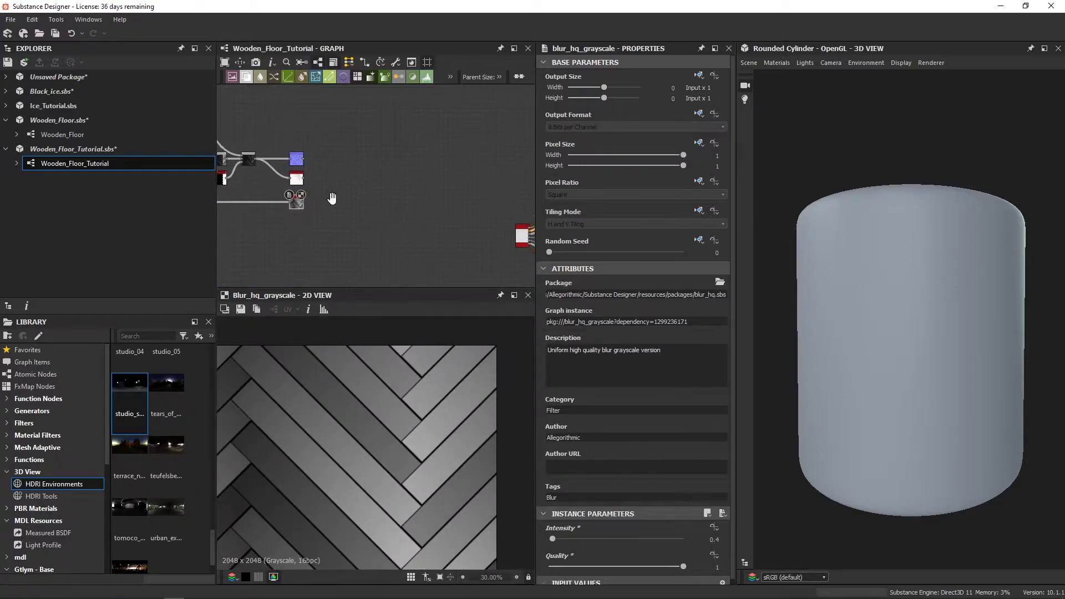
Enable user-defined Normal, Ambient Occlusion and Height maps on pbr_base_material.
double_click(509, 225)
scroll(650, 377, down, 5)
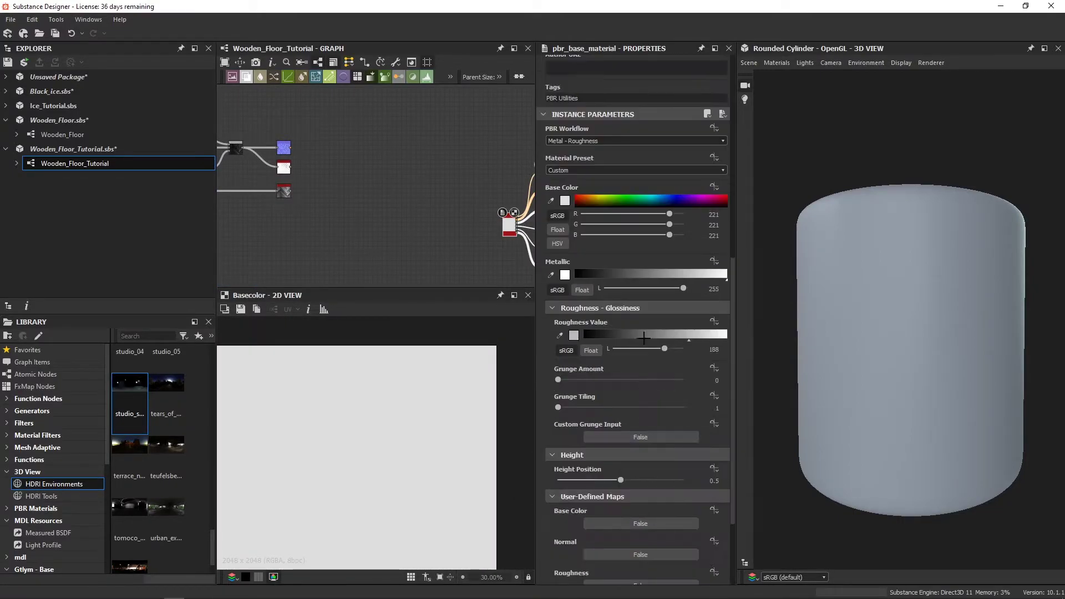
scroll(692, 311, down, 2)
click(650, 434)
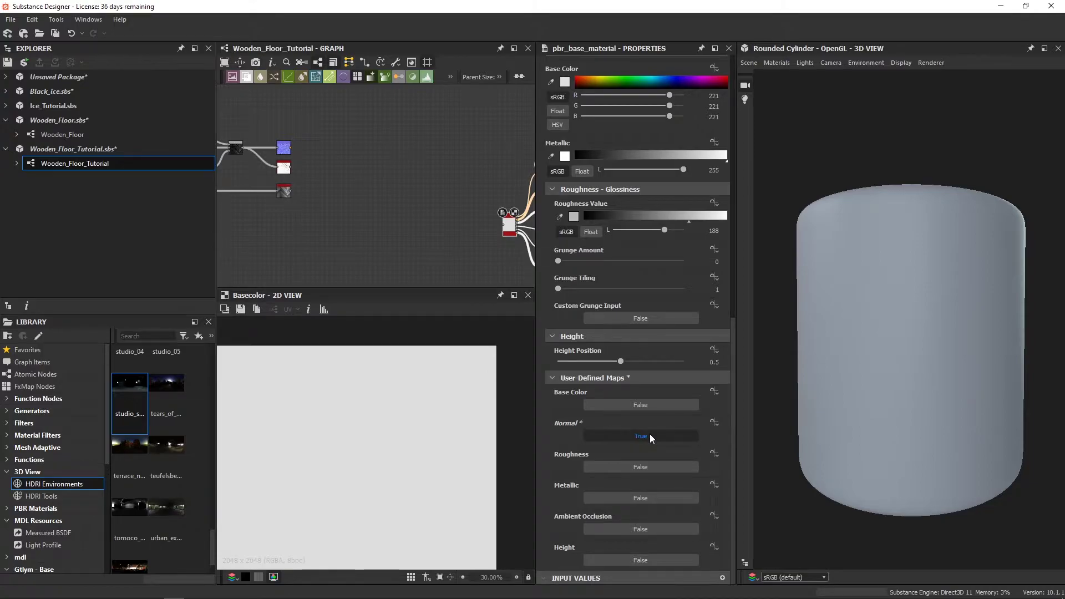
click(625, 525)
click(624, 559)
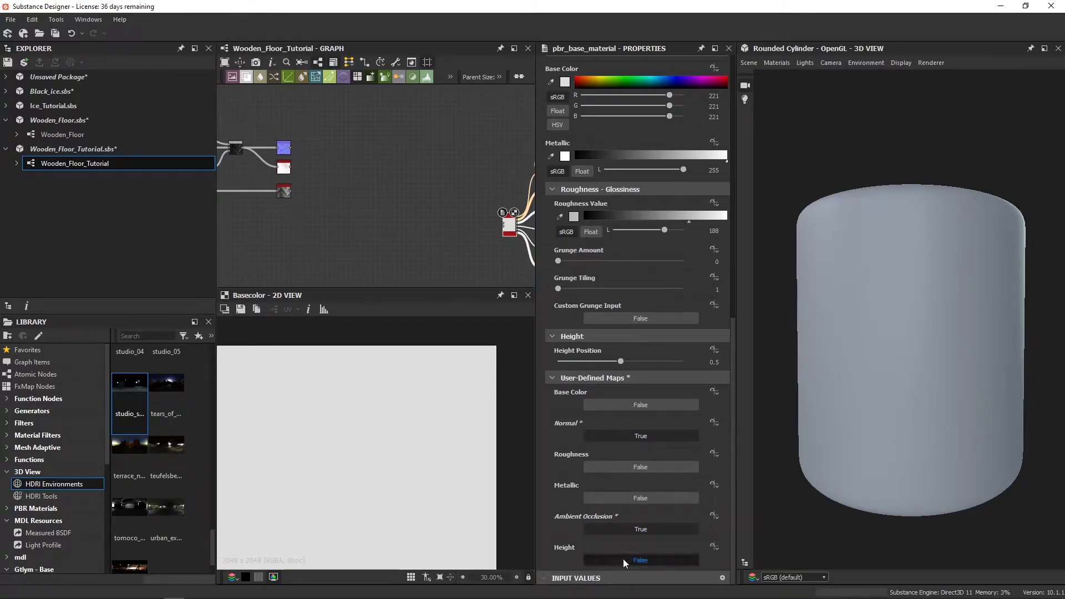
Show the base material in the 3D view and wire the normal map into it.
right_click(508, 224)
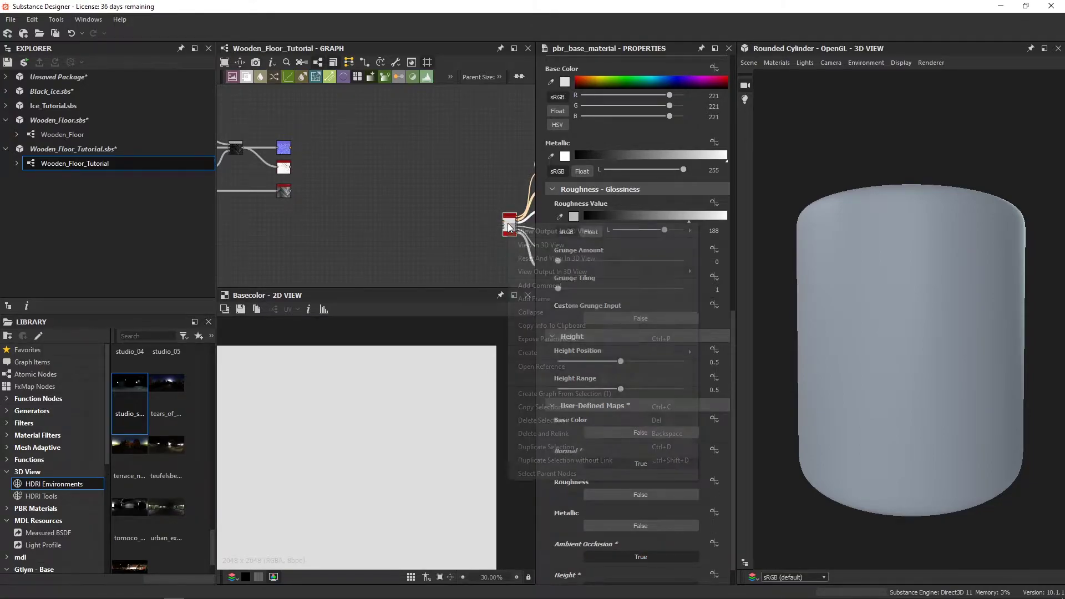
click(528, 244)
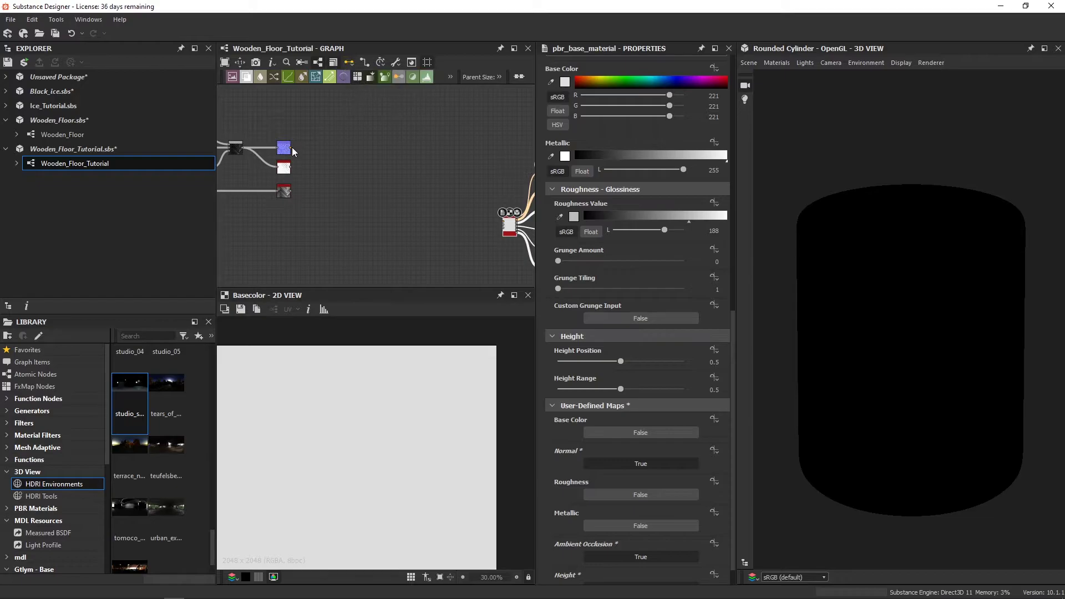
mouse_move(290, 148)
mouse_down()
mouse_move(502, 221)
mouse_move(290, 168)
mouse_move(503, 228)
mouse_up()
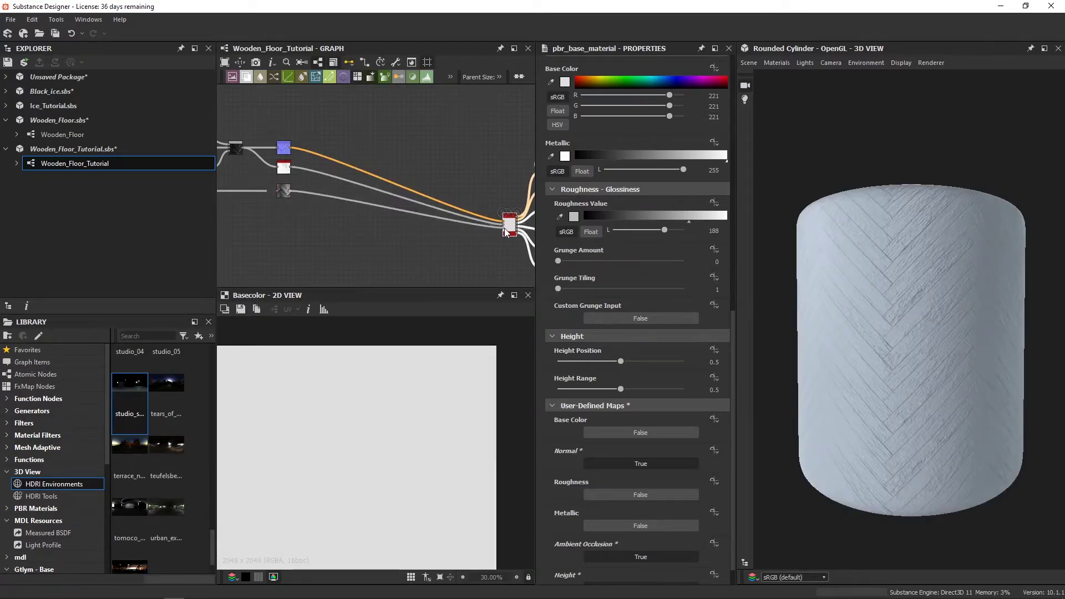
Orbit the 3D view to inspect the embossed herringbone grain on the cylinder.
drag(923, 357, 867, 338)
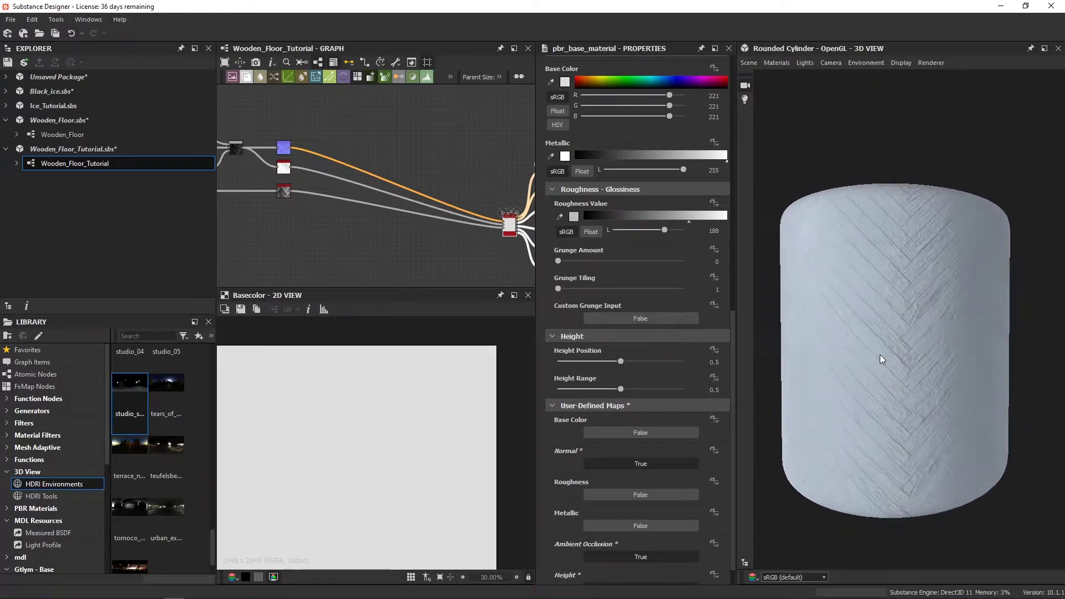
scroll(867, 337, up, 5)
mouse_move(866, 335)
shift+right_down()
mouse_move(969, 351)
mouse_move(849, 343)
shift+right_up()
mouse_move(850, 343)
mouse_down()
mouse_move(820, 354)
mouse_move(831, 282)
mouse_move(832, 385)
mouse_move(880, 273)
mouse_move(868, 318)
mouse_move(888, 296)
mouse_up()
scroll(822, 352, up, 3)
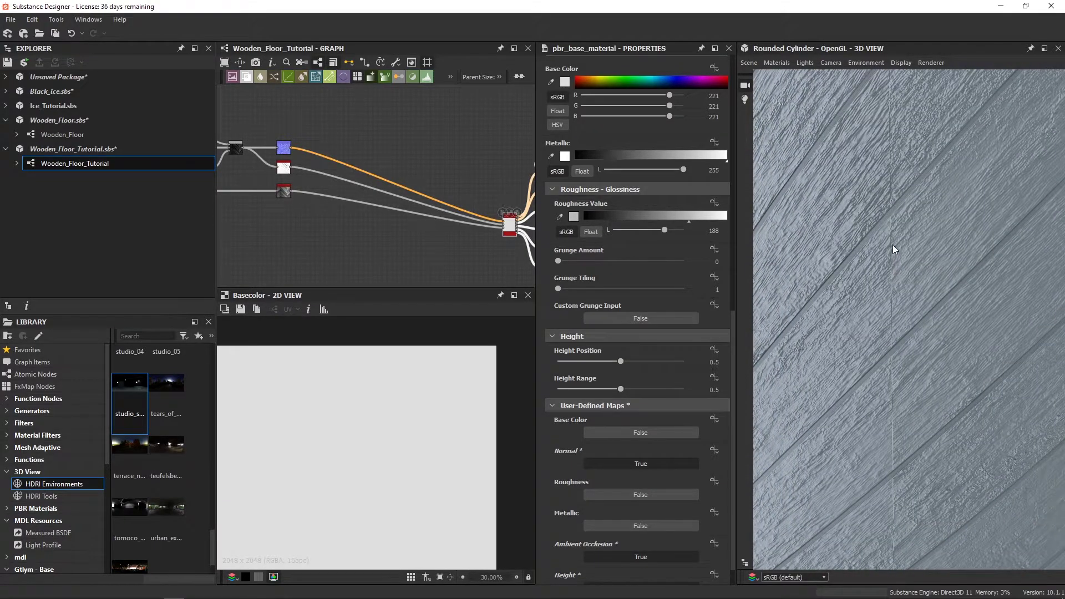
mouse_move(892, 244)
mouse_down()
mouse_move(872, 352)
mouse_move(873, 233)
mouse_move(883, 336)
mouse_up()
drag(887, 401, 901, 357)
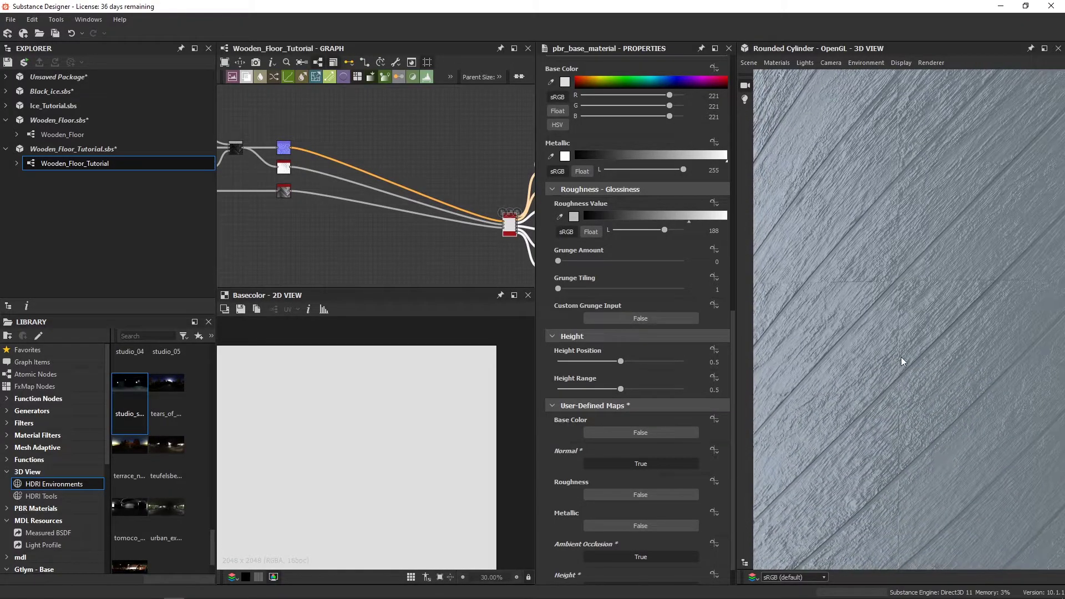
Inspect the Transformation 2D output tiled across the 2D view.
middle_drag(233, 165, 369, 195)
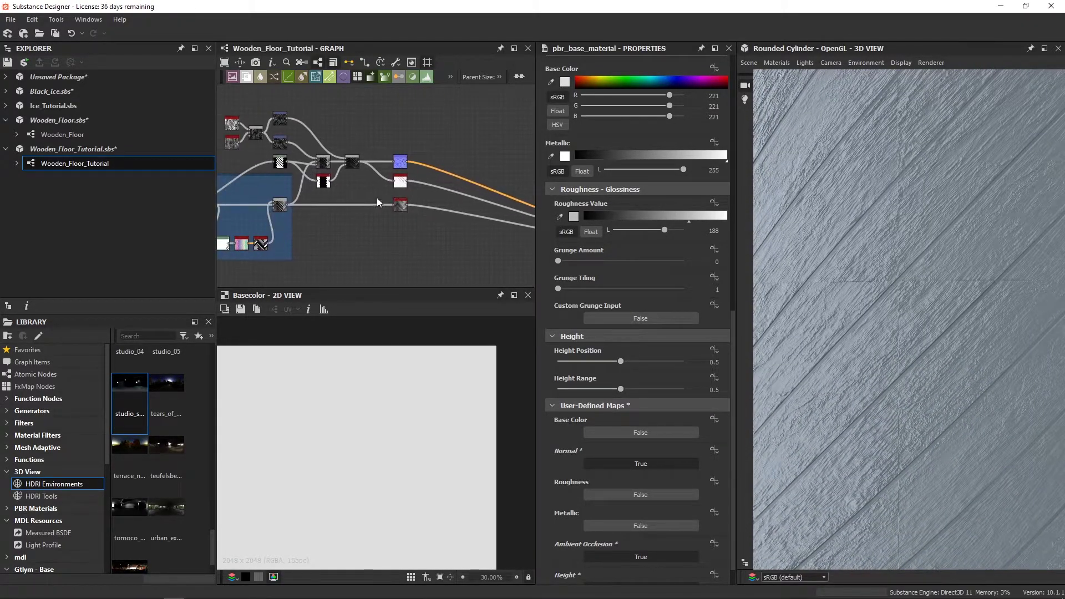
scroll(352, 152, up, 2)
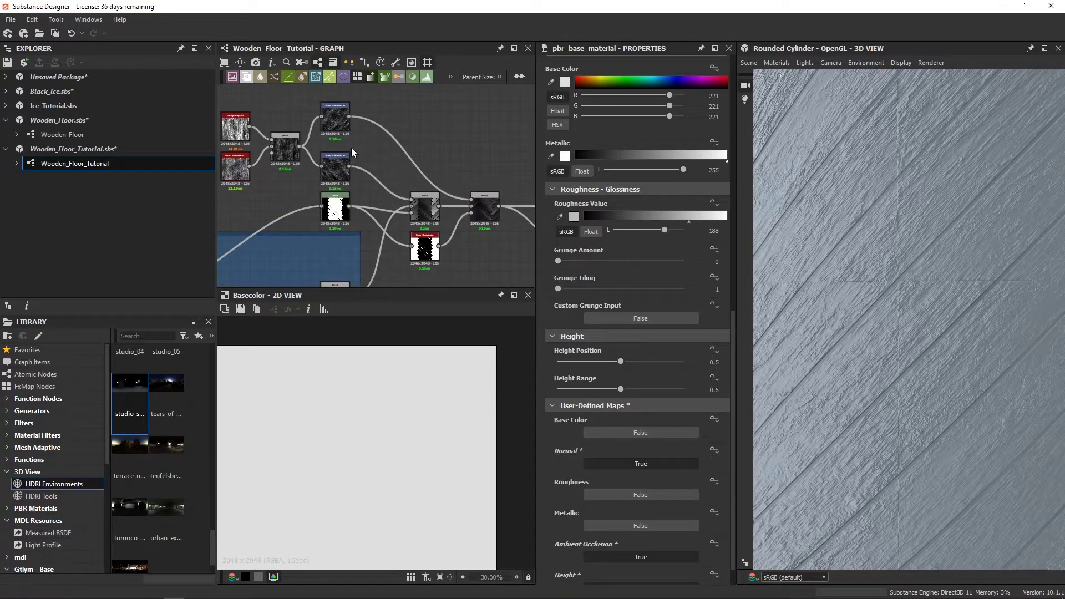
scroll(349, 155, up, 2)
scroll(343, 160, up, 2)
double_click(344, 160)
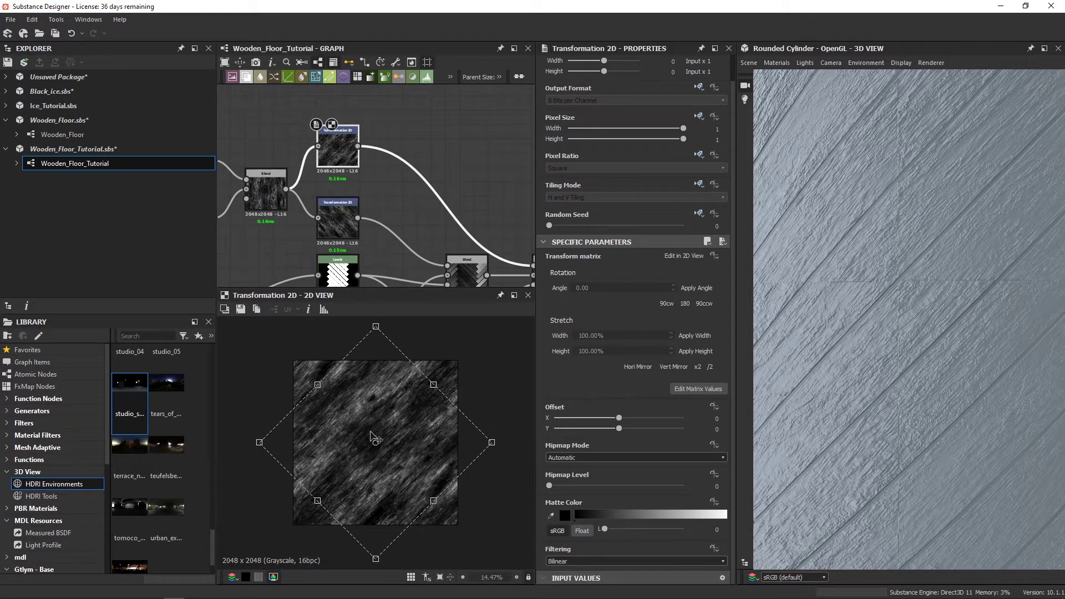
key(t)
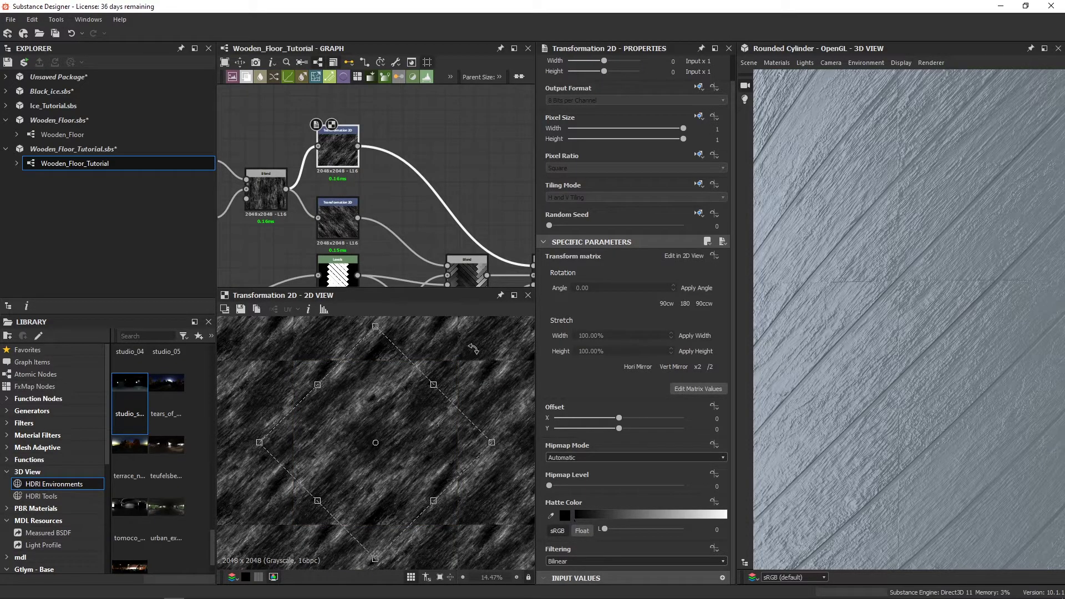
scroll(463, 378, up, 1)
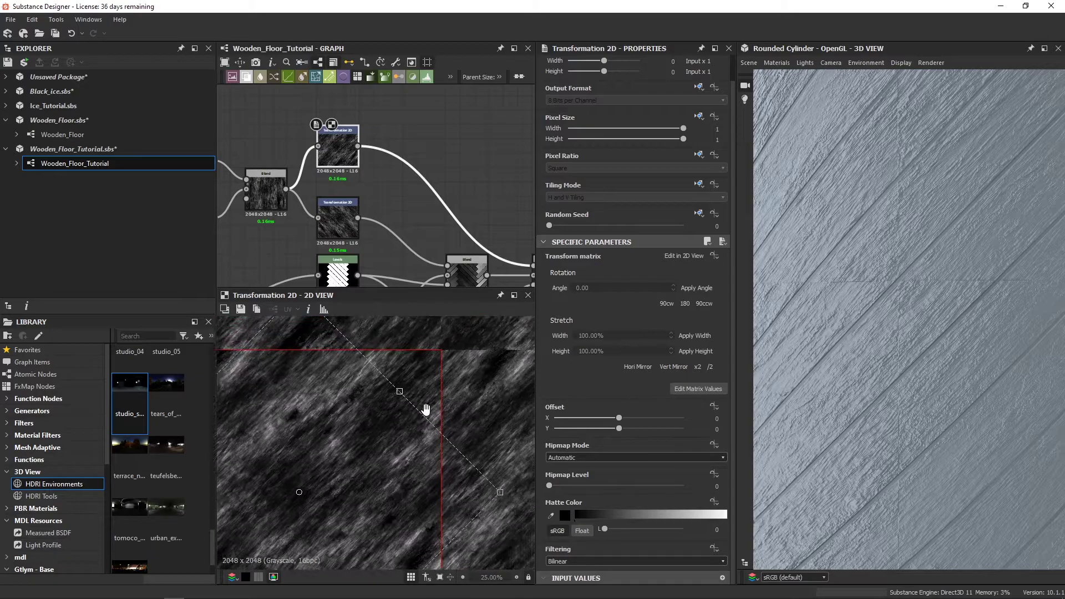
scroll(457, 417, up, 1)
scroll(419, 404, up, 3)
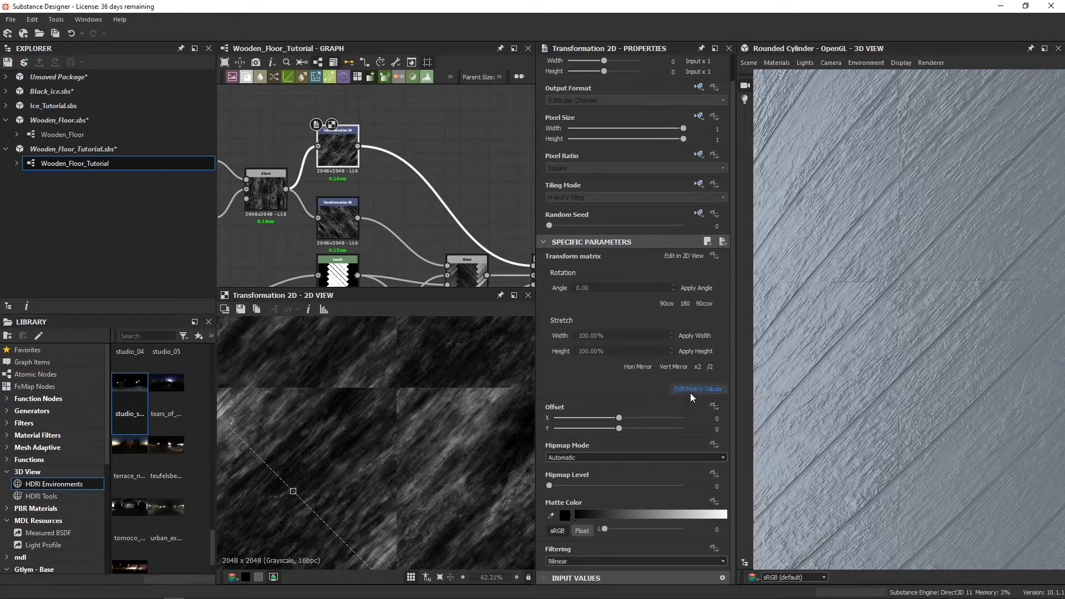
middle_drag(467, 170, 445, 159)
Add a Make It Tile Photo Grayscale node after Transformation 2D.
key(space)
text(ma)
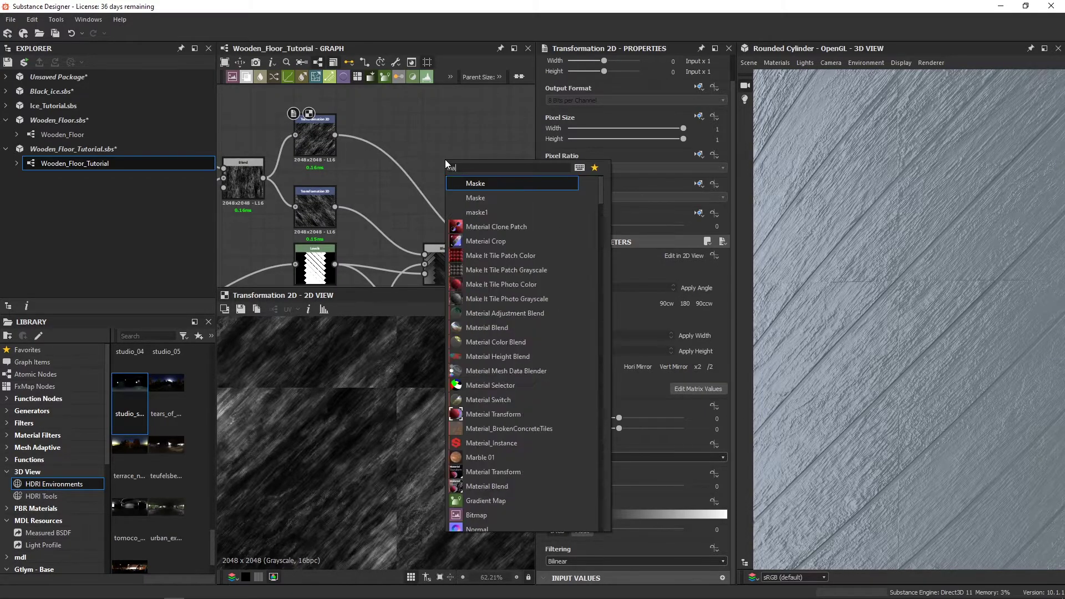
text(ke)
click(499, 228)
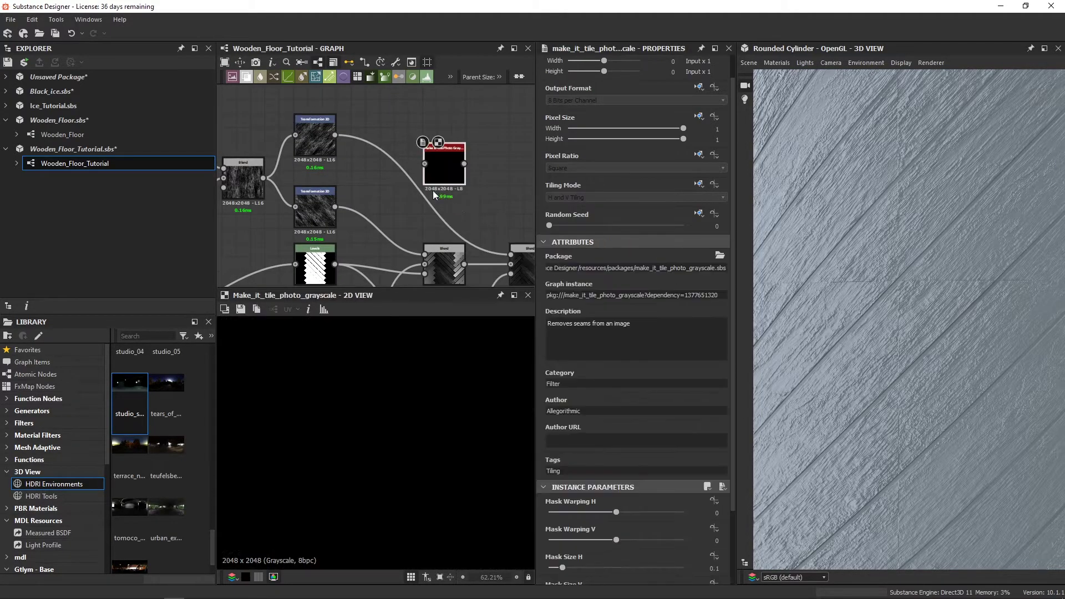
drag(428, 172, 357, 143)
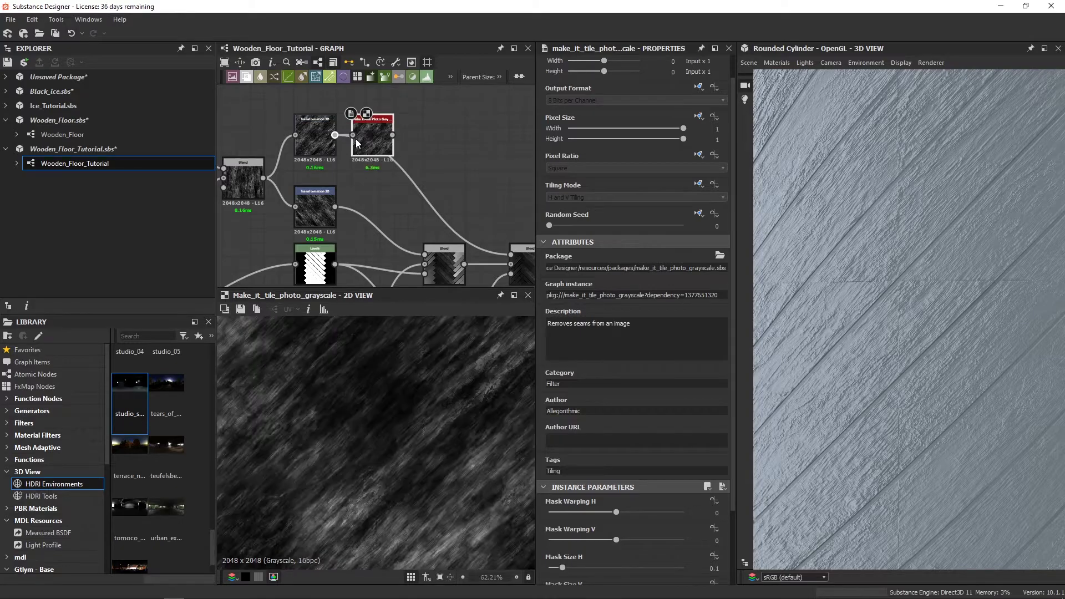
scroll(404, 420, down, 3)
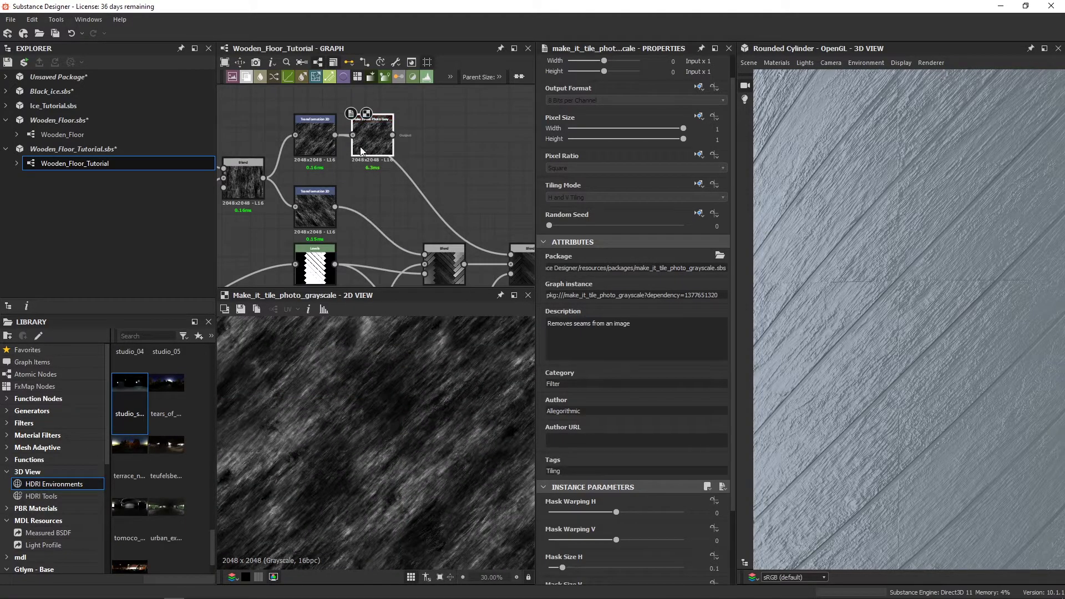
Duplicate the Make It Tile node beside the lower Transformation 2D and feed it into the Blend.
key(ctrl+d)
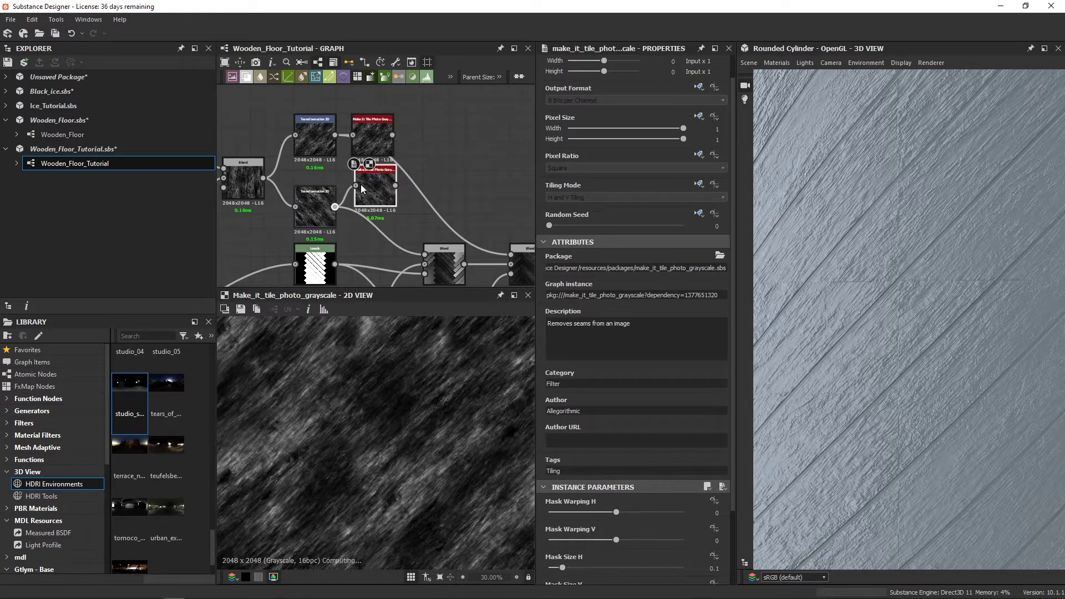
drag(360, 184, 357, 206)
middle_drag(394, 213, 362, 178)
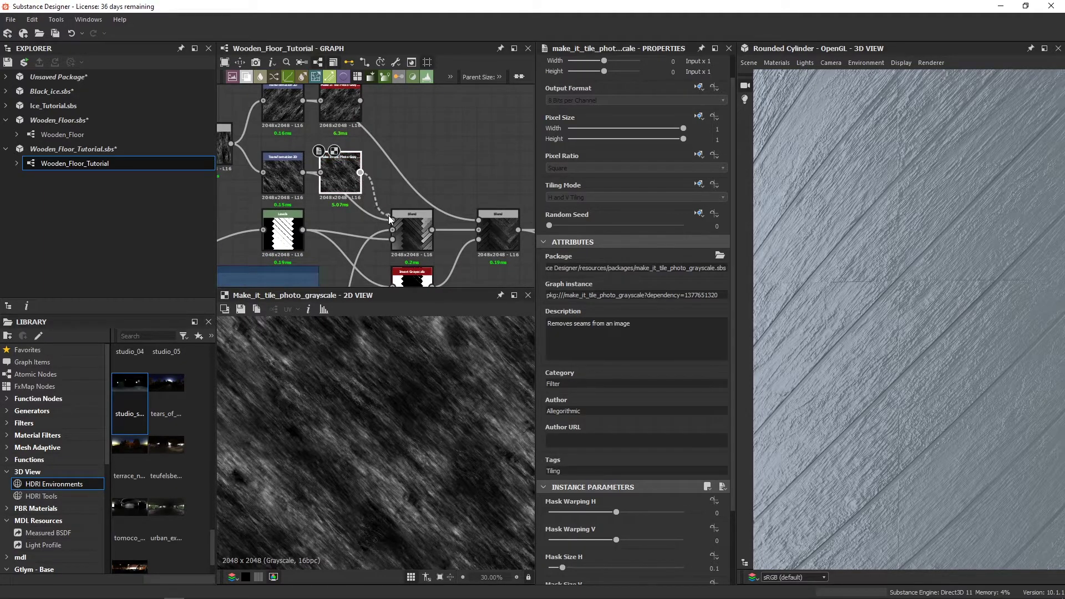
drag(388, 216, 392, 219)
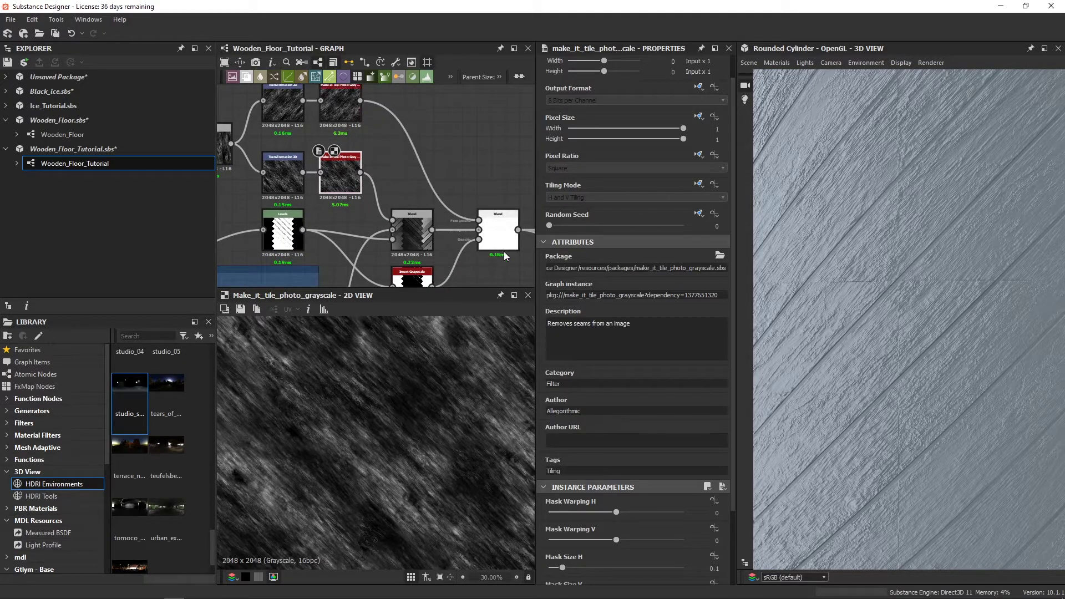
Orbit the 3D preview to check the seamless grain on the herringbone planks.
mouse_move(836, 342)
mouse_down()
mouse_move(864, 364)
mouse_move(899, 301)
mouse_up()
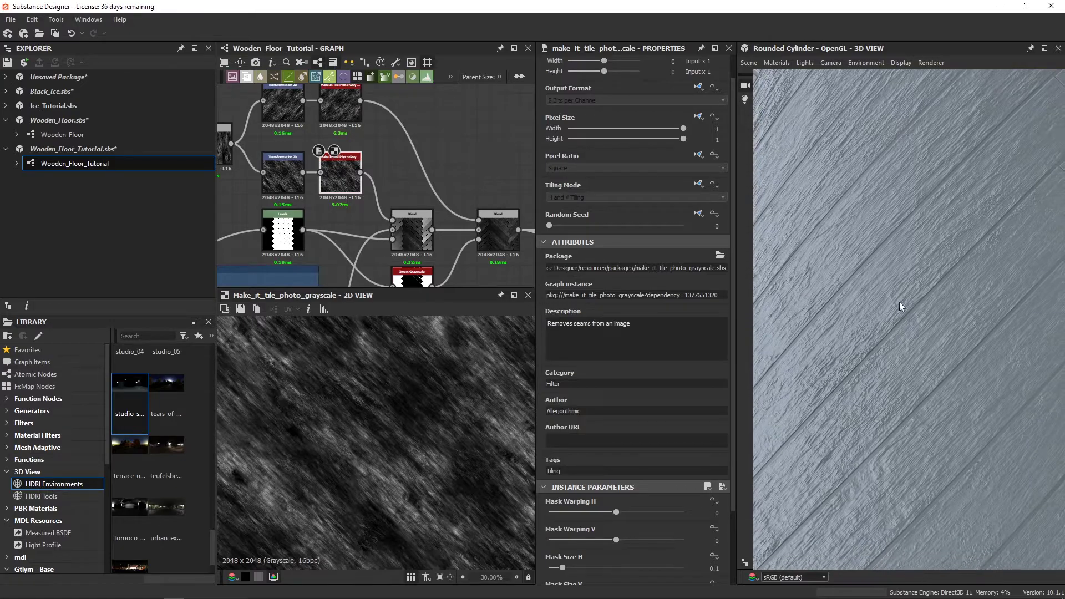
mouse_move(898, 191)
mouse_down()
mouse_move(898, 285)
mouse_move(916, 281)
mouse_up()
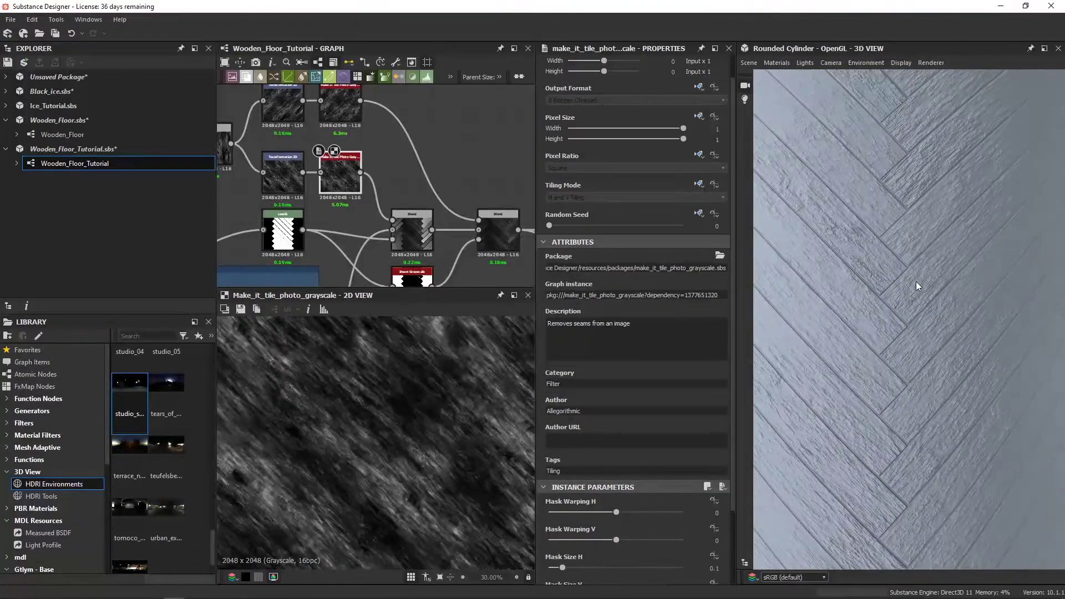
scroll(907, 338, down, 3)
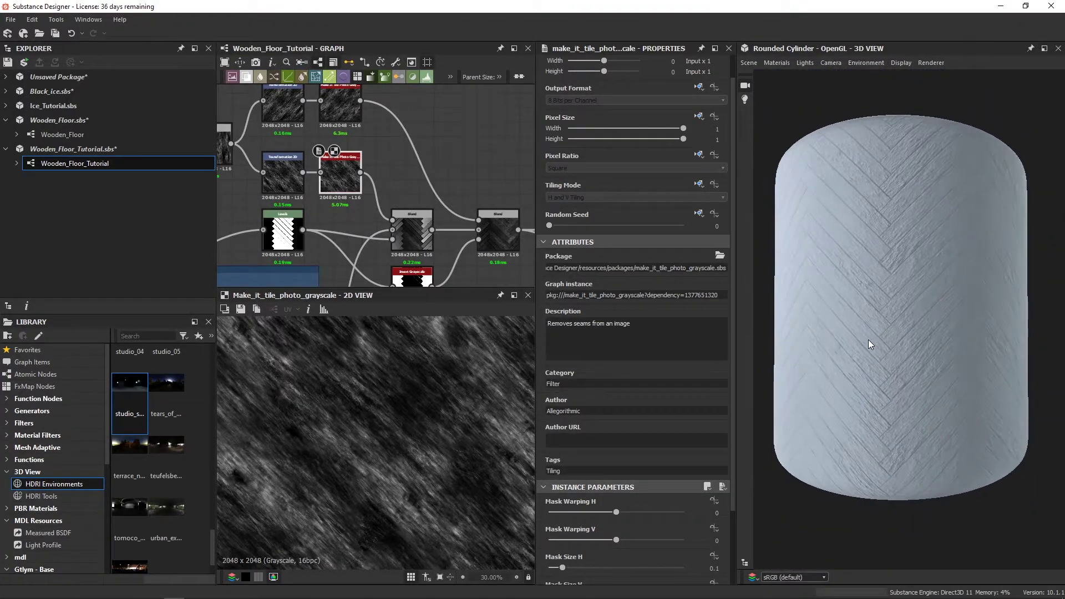
scroll(930, 346, up, 2)
mouse_move(930, 346)
mouse_down()
mouse_move(858, 337)
mouse_move(921, 345)
mouse_move(857, 325)
mouse_move(852, 358)
mouse_move(887, 377)
mouse_move(901, 348)
mouse_move(856, 358)
mouse_move(907, 351)
mouse_move(902, 342)
mouse_up()
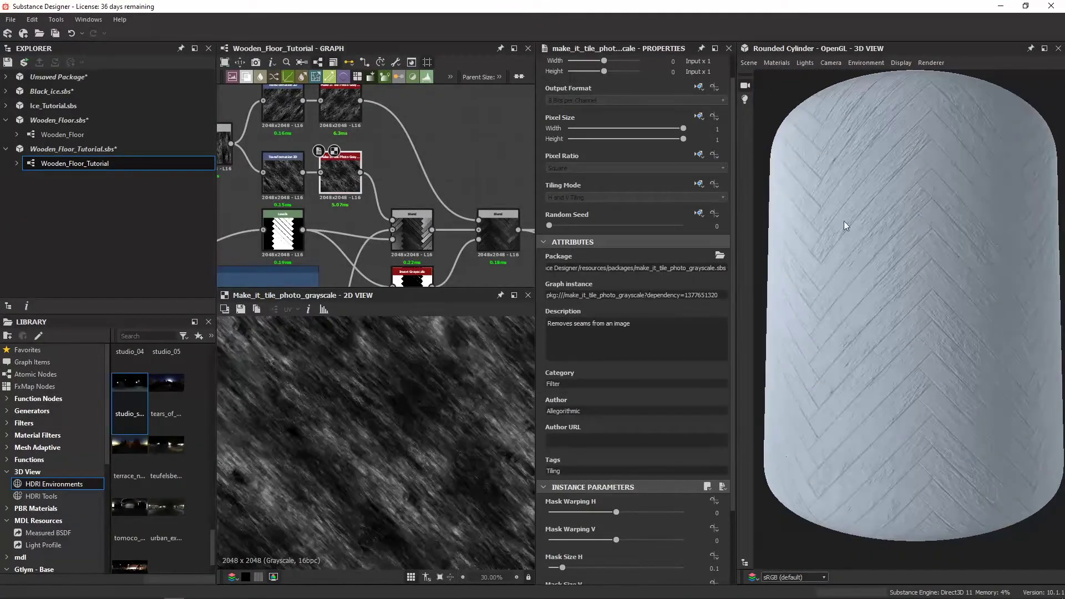
drag(784, 90, 794, 154)
Set the Default preview material's Tiling to 1 and Height Scale to about 4.84.
click(772, 62)
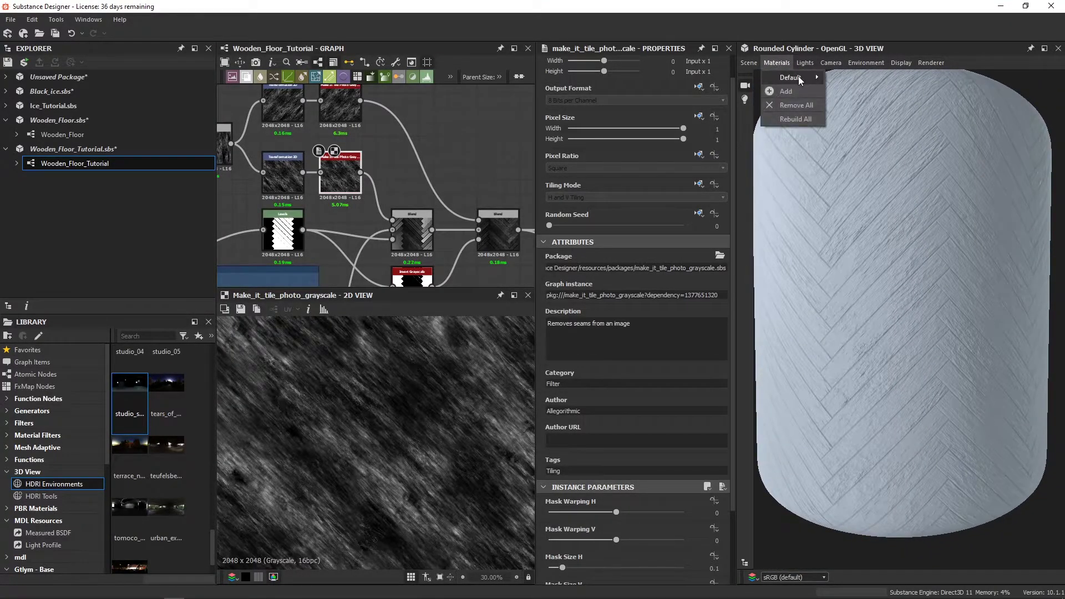
click(850, 82)
scroll(626, 375, down, 3)
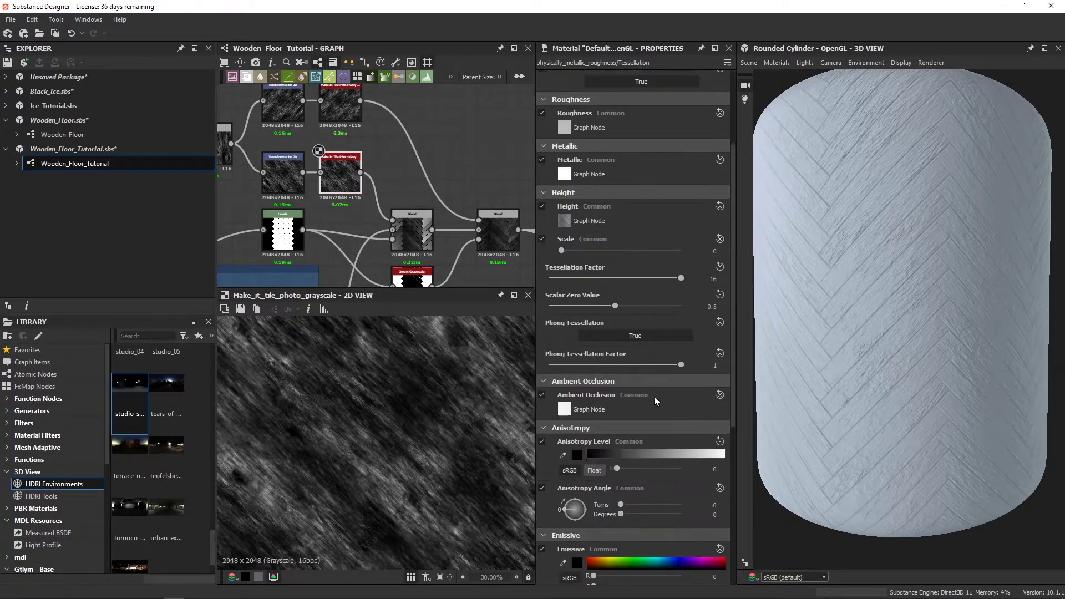
scroll(620, 470, down, 4)
scroll(620, 469, down, 2)
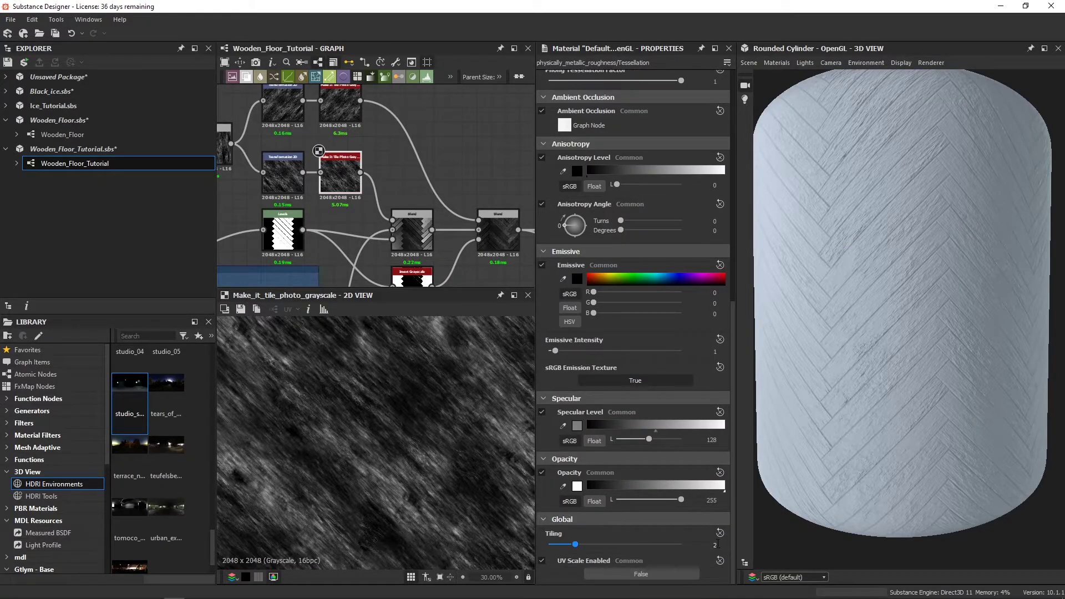
double_click(715, 544)
text(1)
key(Return)
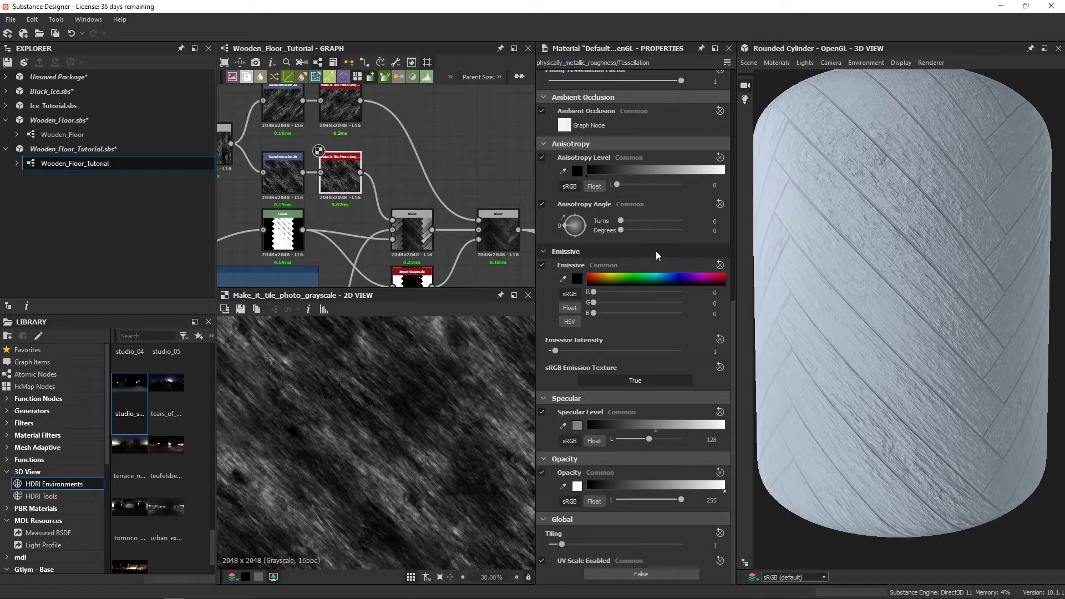
scroll(640, 232, up, 6)
scroll(632, 276, up, 2)
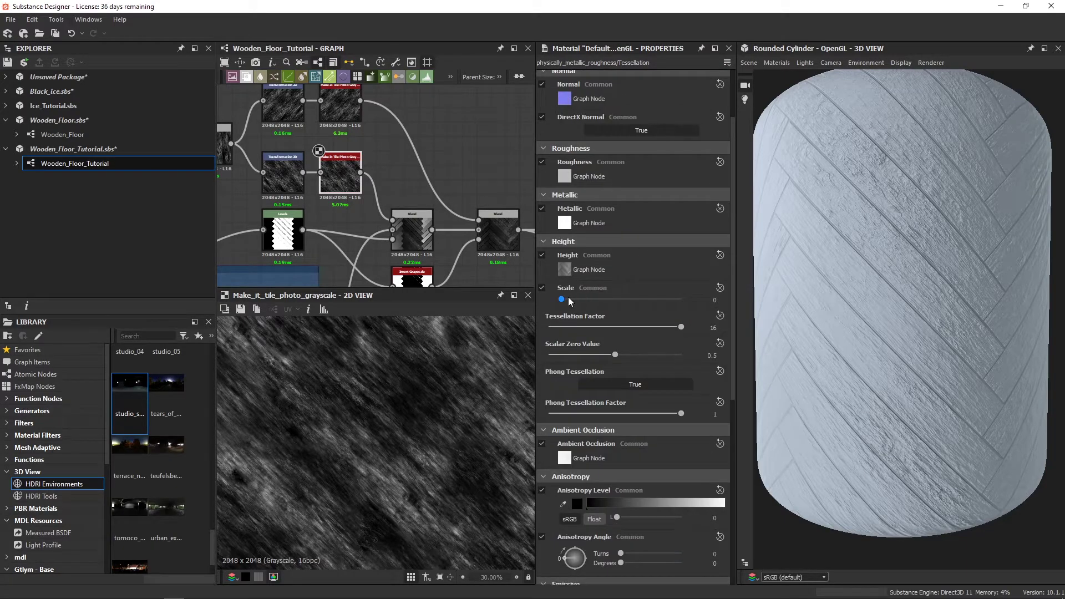
drag(568, 298, 619, 300)
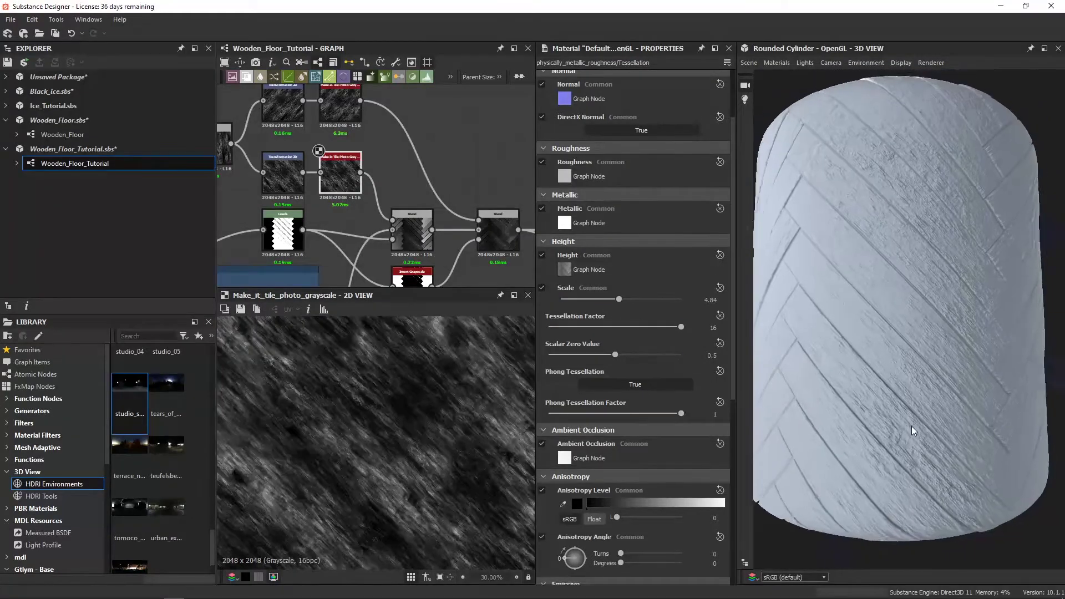
Orbit the cylinder to inspect the deep herringbone plank displacement.
mouse_move(911, 426)
mouse_down()
mouse_move(937, 412)
mouse_move(887, 432)
mouse_move(784, 404)
mouse_move(757, 374)
mouse_move(752, 382)
mouse_up()
scroll(760, 428, down, 5)
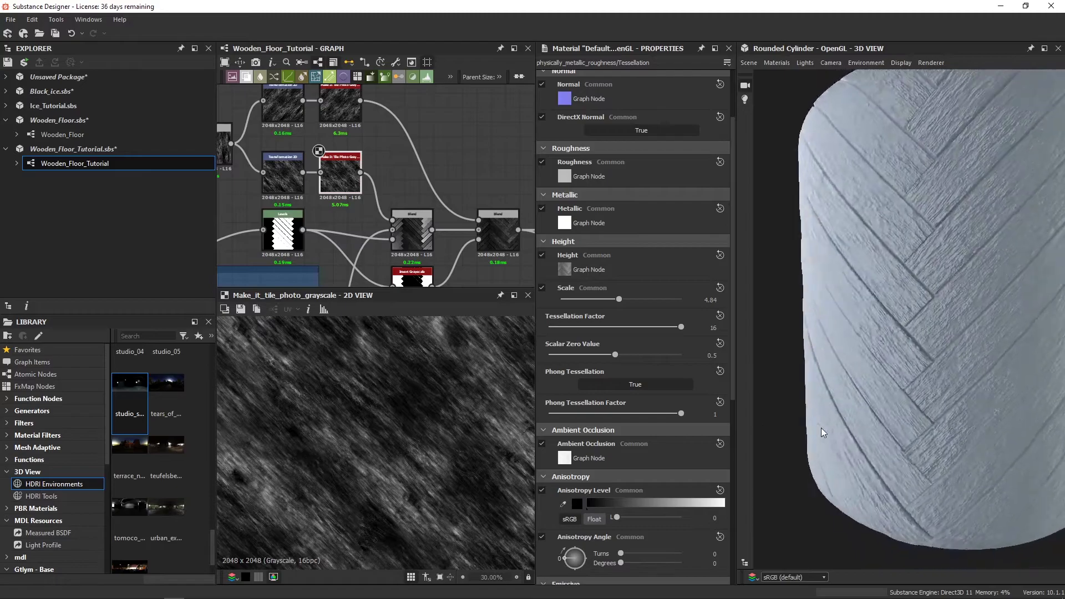
mouse_move(821, 428)
mouse_down()
mouse_move(892, 427)
mouse_move(797, 398)
mouse_move(853, 409)
mouse_move(807, 411)
mouse_move(963, 418)
mouse_move(889, 438)
mouse_move(913, 442)
mouse_move(903, 468)
mouse_move(832, 450)
mouse_move(898, 410)
mouse_move(901, 328)
mouse_move(874, 321)
mouse_move(844, 285)
mouse_move(845, 270)
mouse_move(886, 259)
mouse_move(877, 248)
mouse_move(882, 261)
mouse_up()
scroll(901, 405, up, 3)
scroll(360, 157, down, 2)
scroll(359, 157, down, 2)
Preview the Blend node output as a single tile, framing both Blend nodes in the graph.
scroll(326, 219, up, 2)
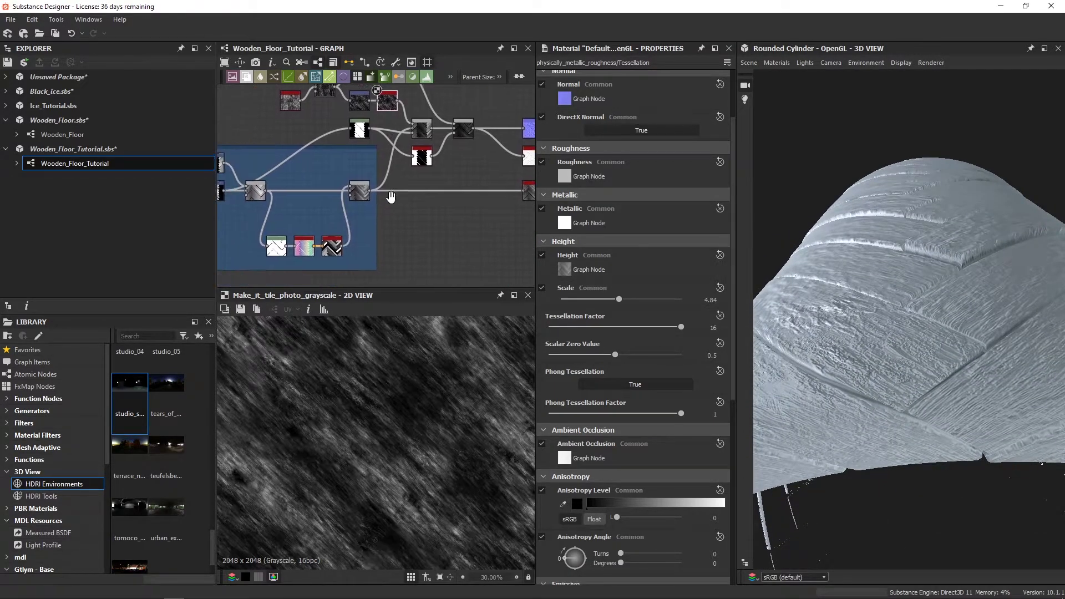
scroll(326, 220, up, 3)
scroll(326, 220, up, 2)
double_click(349, 194)
scroll(383, 438, down, 3)
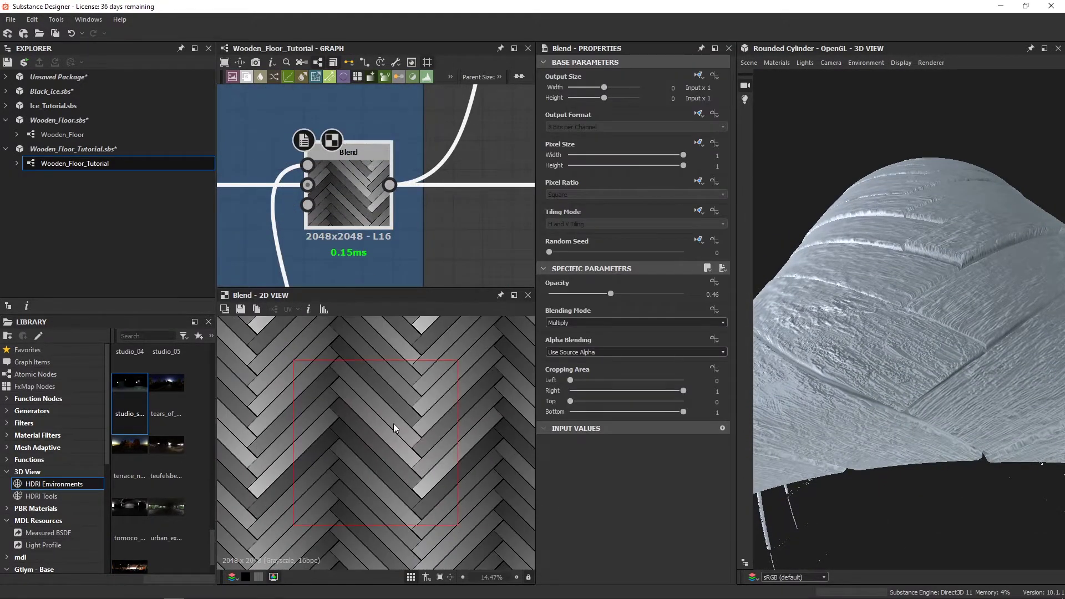
key(t)
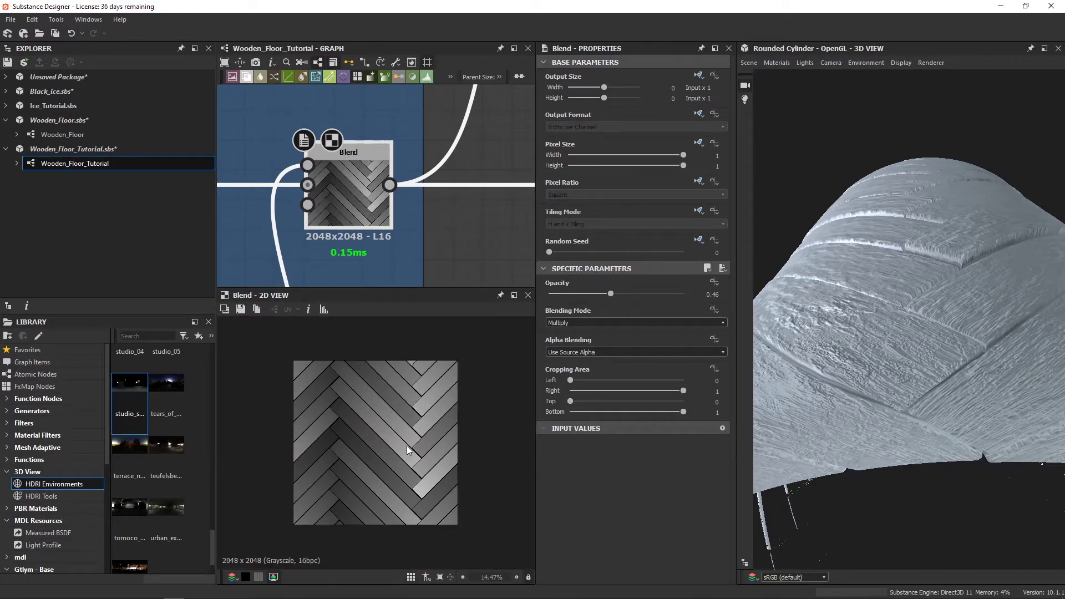
scroll(361, 396, up, 2)
scroll(300, 251, down, 3)
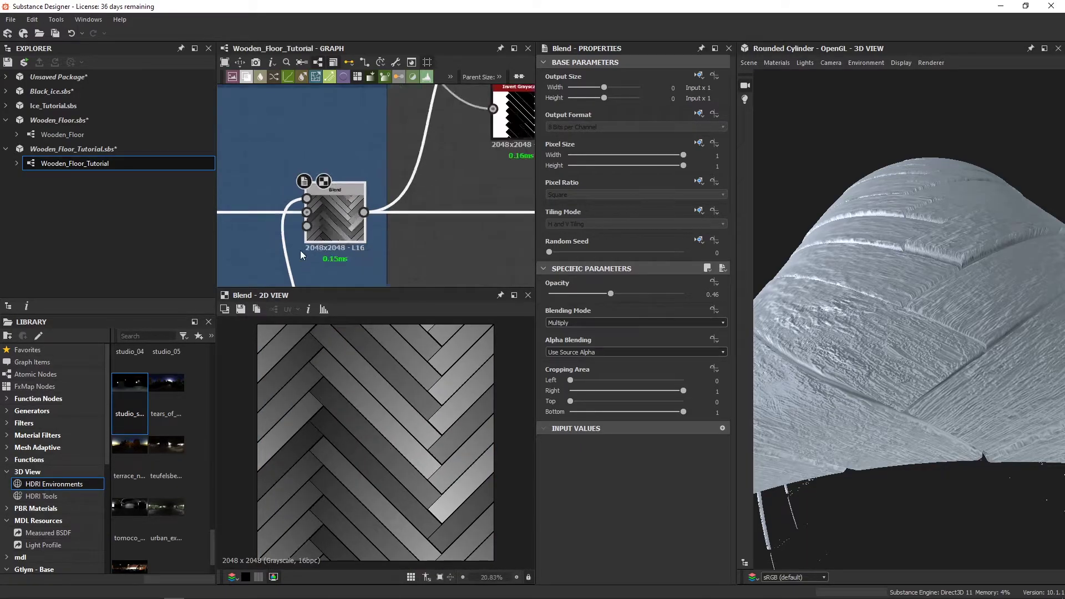
mouse_move(300, 251)
middle_down()
mouse_move(252, 236)
mouse_move(430, 225)
middle_up()
Set the Tile Sampler's Color Random to 0.08.
click(277, 189)
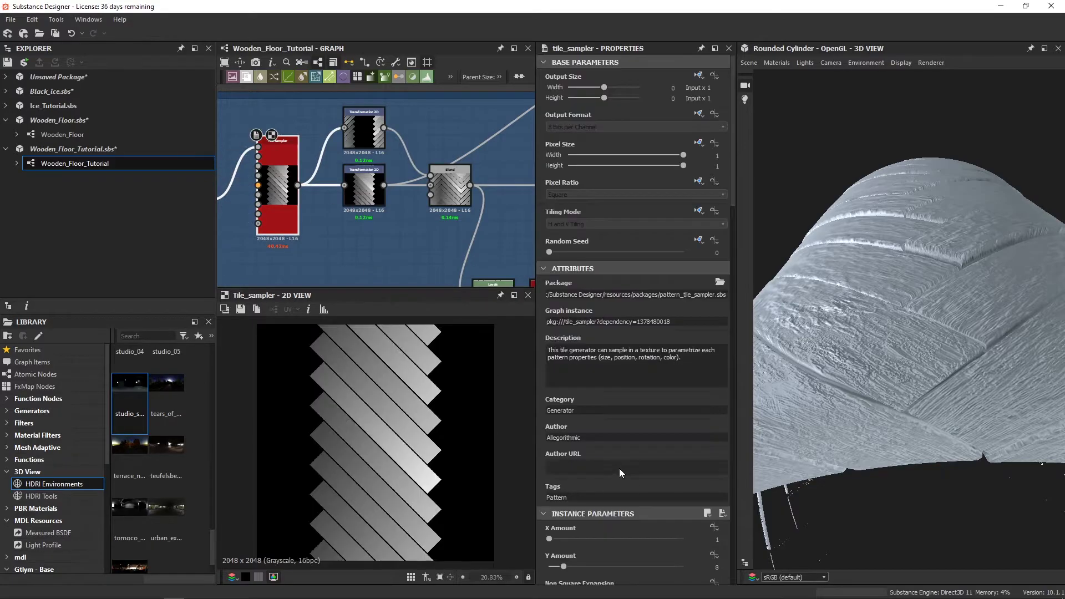
scroll(623, 459, down, 5)
scroll(623, 459, down, 5)
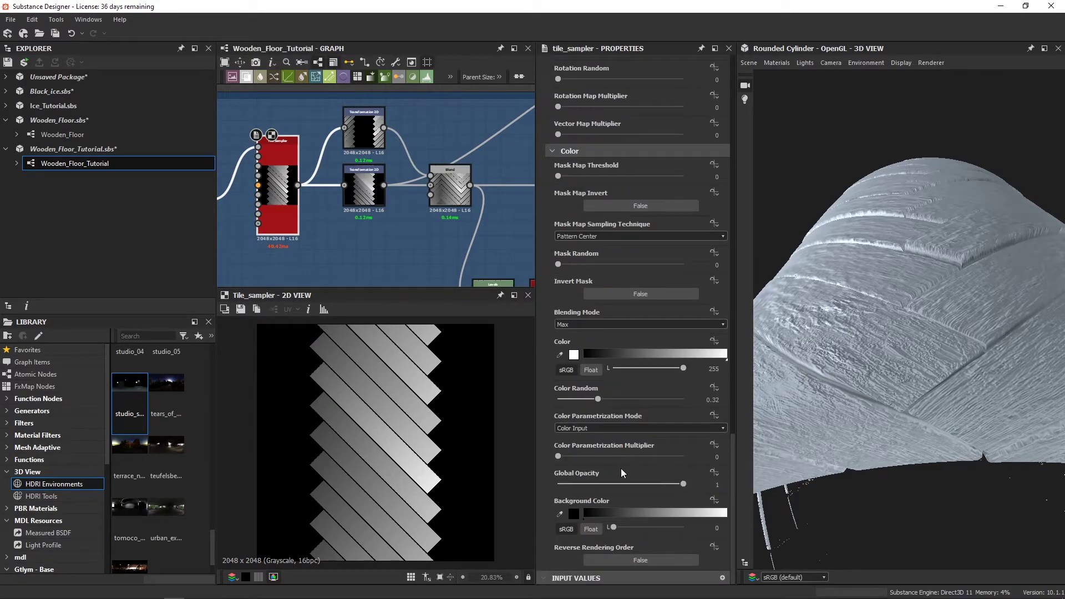
drag(597, 399, 569, 399)
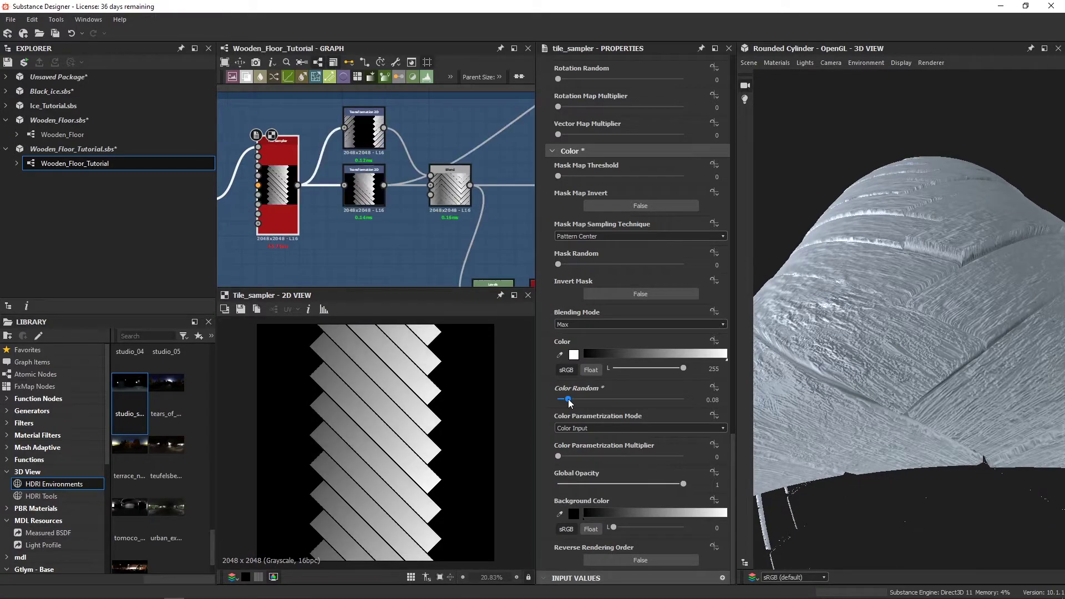
scroll(437, 285, down, 1)
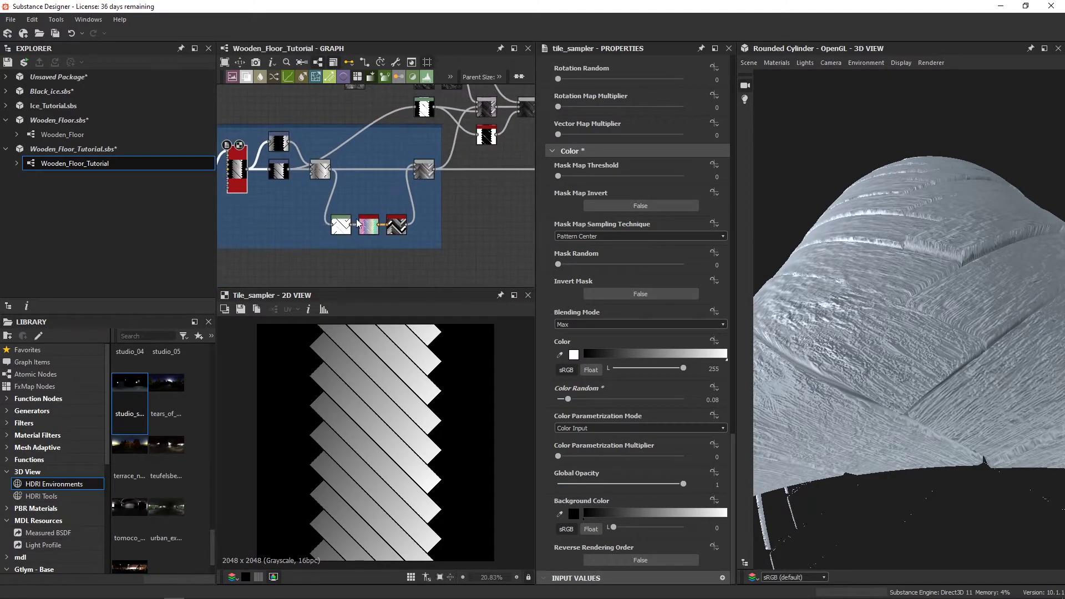
Try a lower opacity on the right Blend node, then undo it back to 0.46.
middle_drag(437, 285, 380, 242)
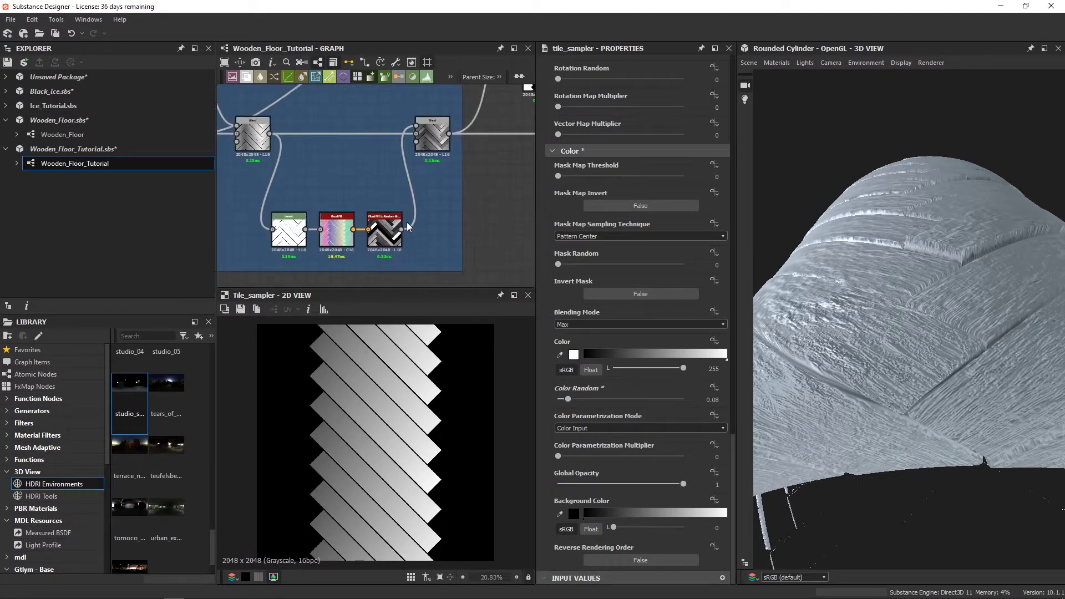
click(432, 136)
drag(585, 293, 557, 294)
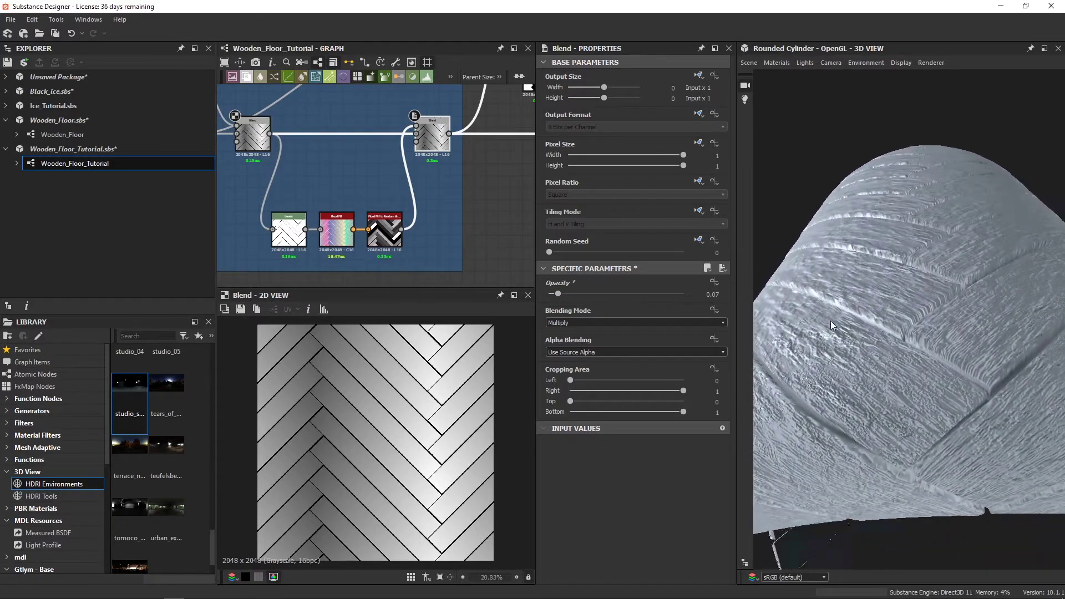
key(ctrl+z)
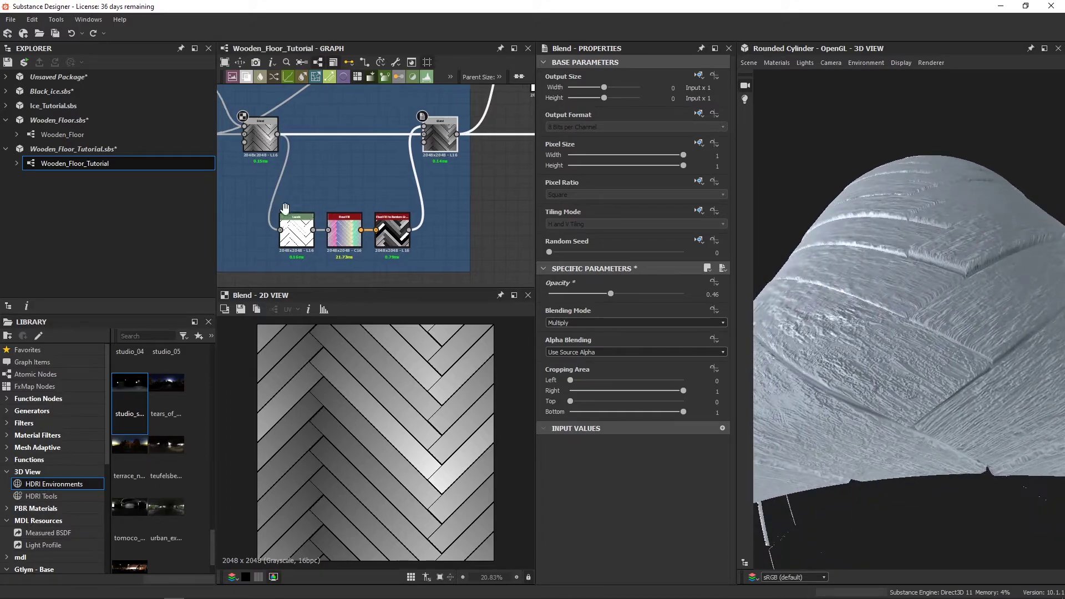
mouse_move(971, 360)
mouse_down()
mouse_move(911, 397)
mouse_move(937, 453)
mouse_move(1010, 450)
mouse_move(1002, 428)
mouse_move(980, 438)
mouse_move(967, 419)
mouse_move(961, 433)
mouse_move(976, 441)
mouse_move(898, 347)
mouse_move(891, 387)
mouse_move(941, 358)
mouse_move(878, 283)
mouse_move(827, 346)
mouse_move(871, 300)
mouse_up()
Adjust the Tile Sampler's Size Y through 1.1 and 1.05, settling on 1.02.
double_click(331, 181)
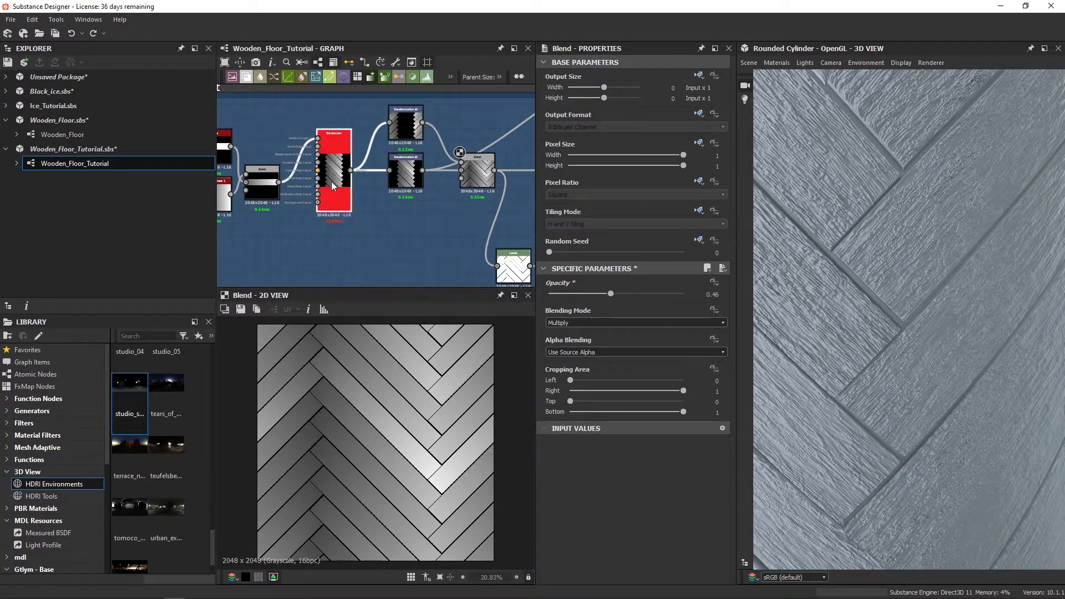
scroll(404, 427, up, 2)
scroll(620, 468, down, 5)
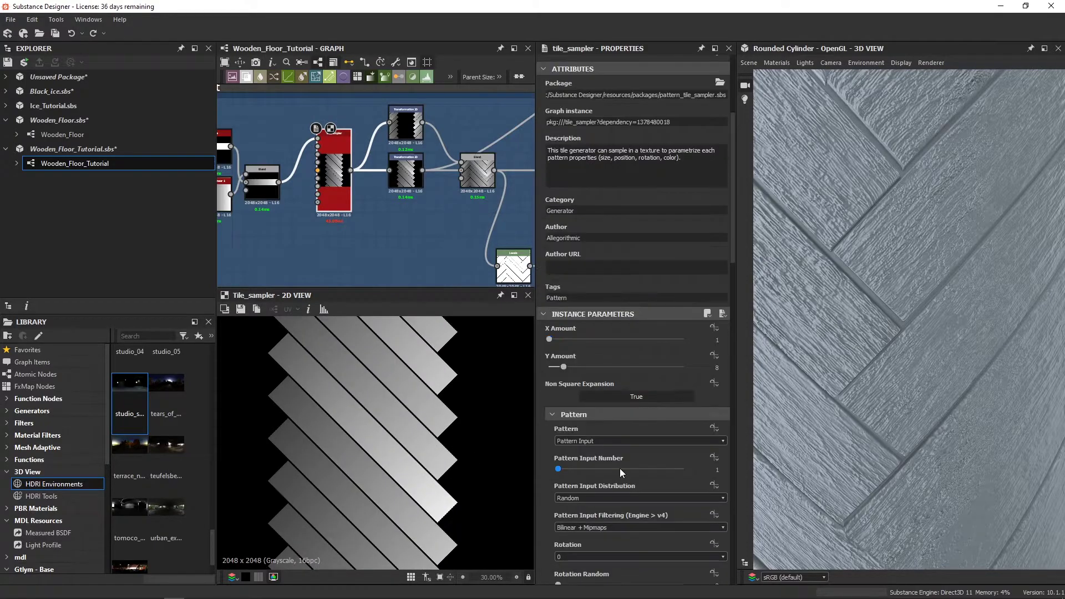
scroll(619, 467, down, 2)
scroll(618, 467, down, 2)
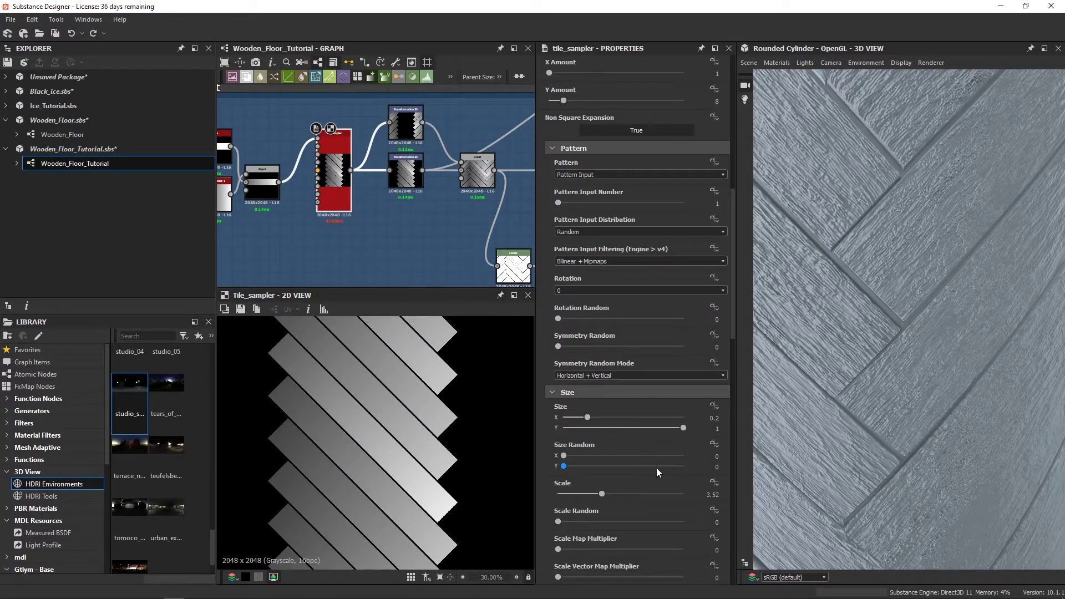
click(708, 430)
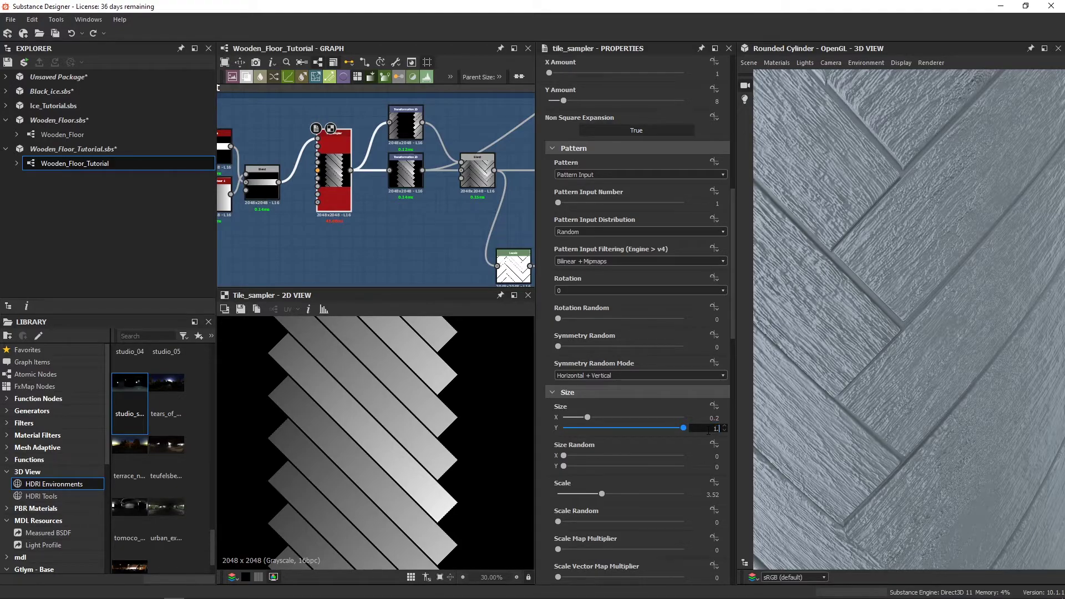
text(1.1)
key(Return)
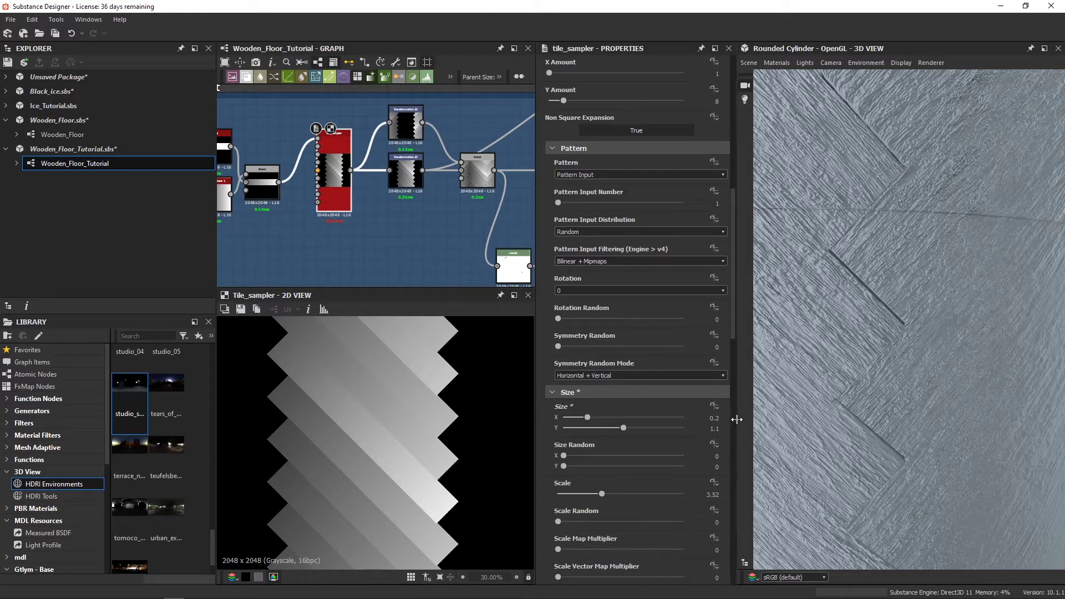
drag(624, 427, 621, 427)
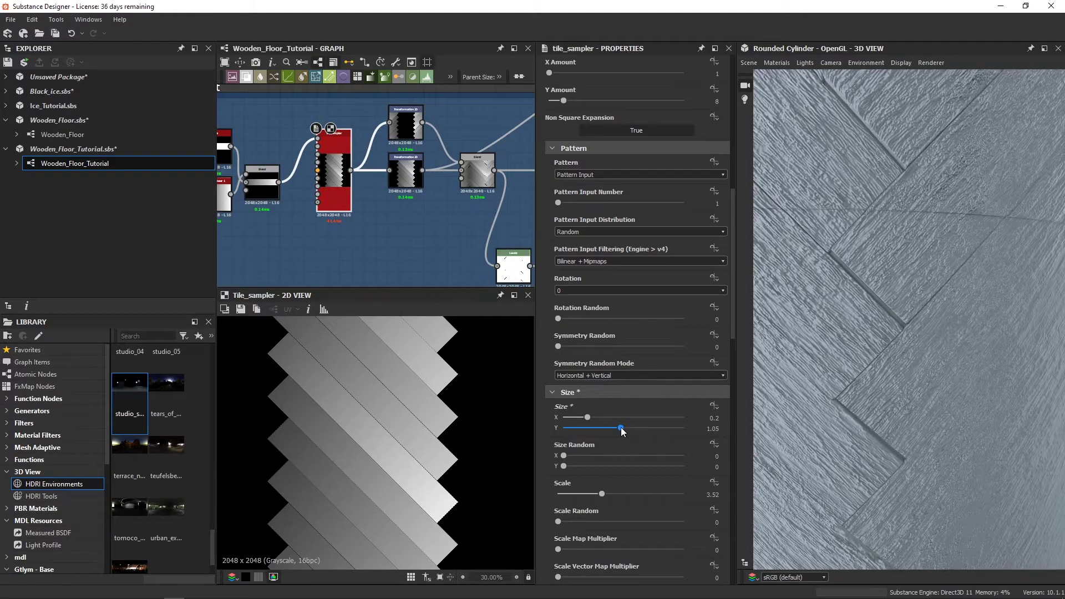
drag(622, 428, 619, 428)
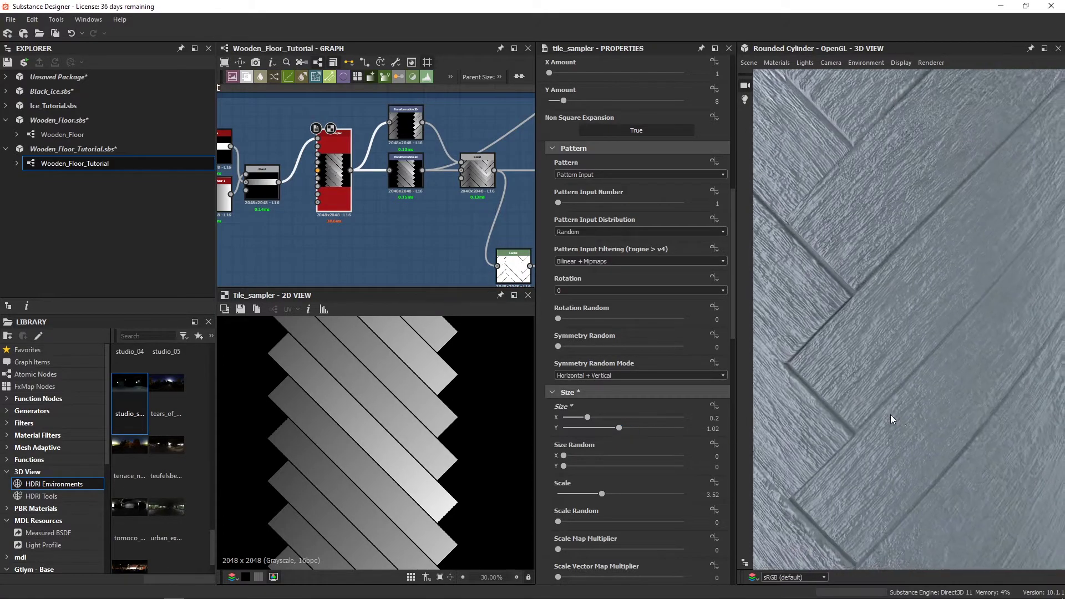
scroll(888, 411, down, 3)
drag(886, 408, 924, 403)
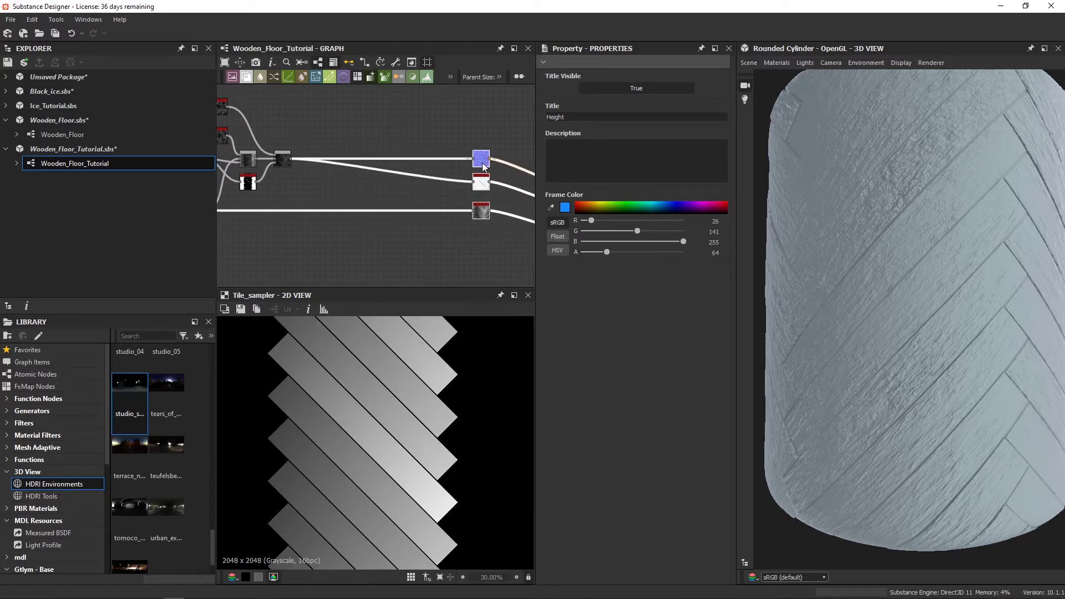
Reframe the graph and 3D view on the output nodes and bring up the node search.
drag(418, 170, 444, 170)
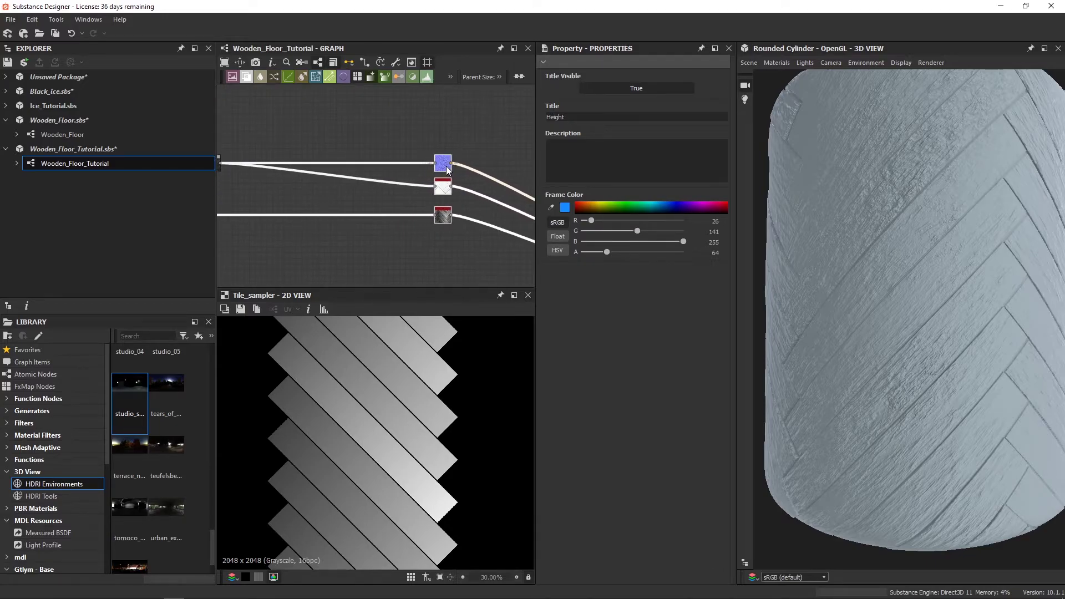
scroll(487, 201, up, 2)
scroll(444, 203, down, 2)
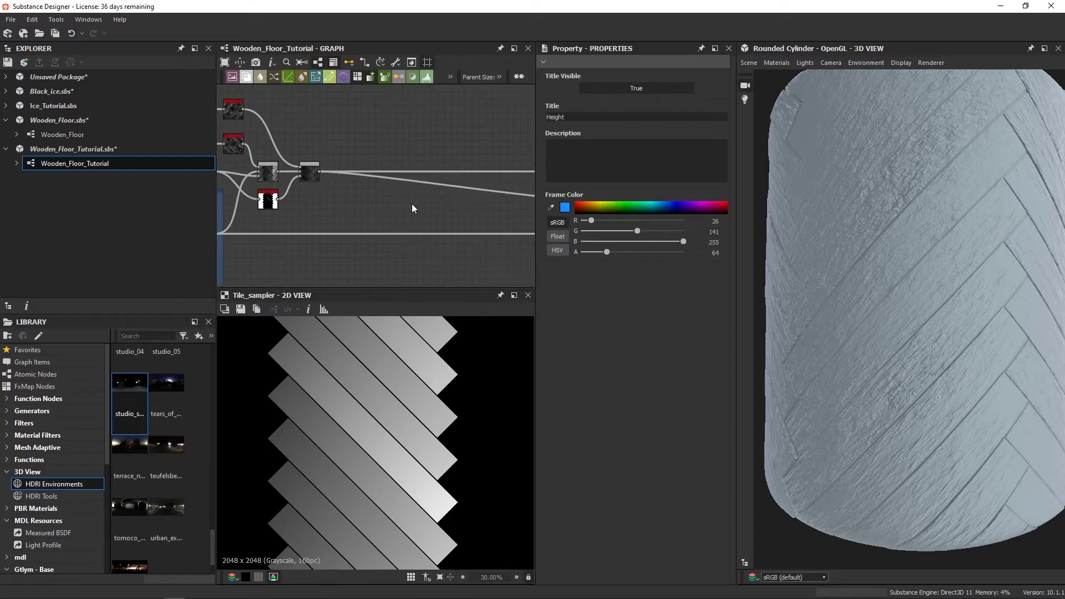
drag(927, 352, 919, 349)
scroll(917, 345, up, 2)
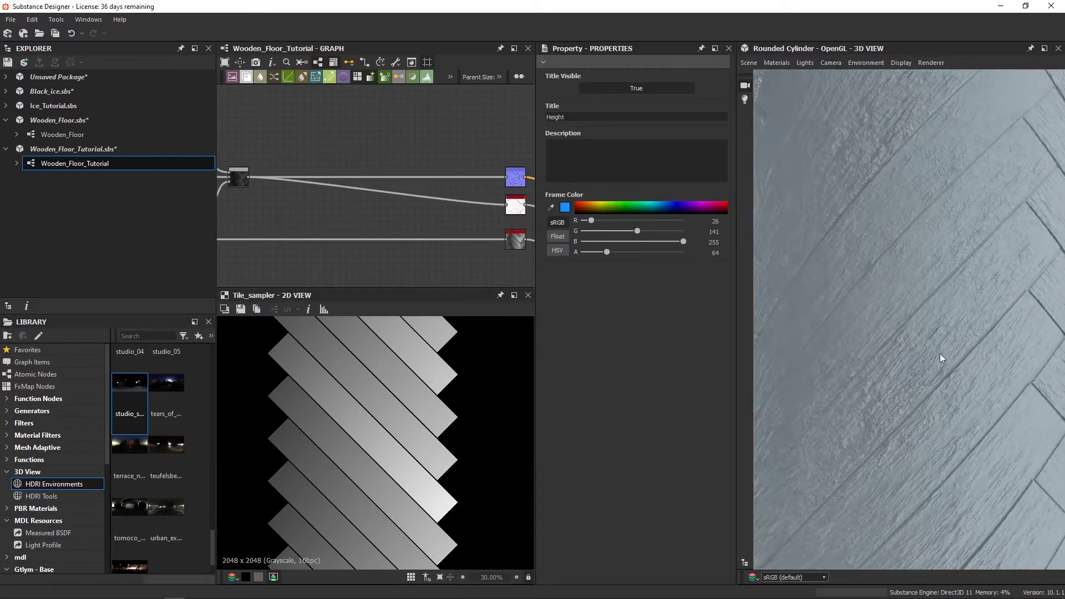
scroll(939, 354, up, 2)
scroll(933, 351, up, 2)
scroll(461, 208, down, 2)
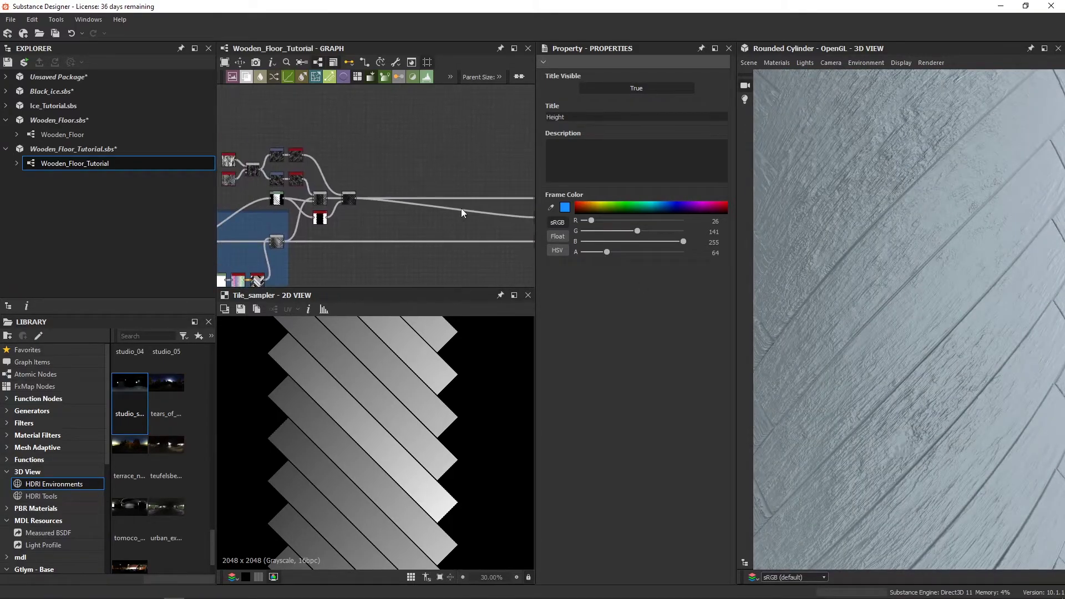
scroll(410, 155, up, 2)
key(space)
Add a Scratches Generator node from the 'scr' search and widen the view and properties panels.
text(scr)
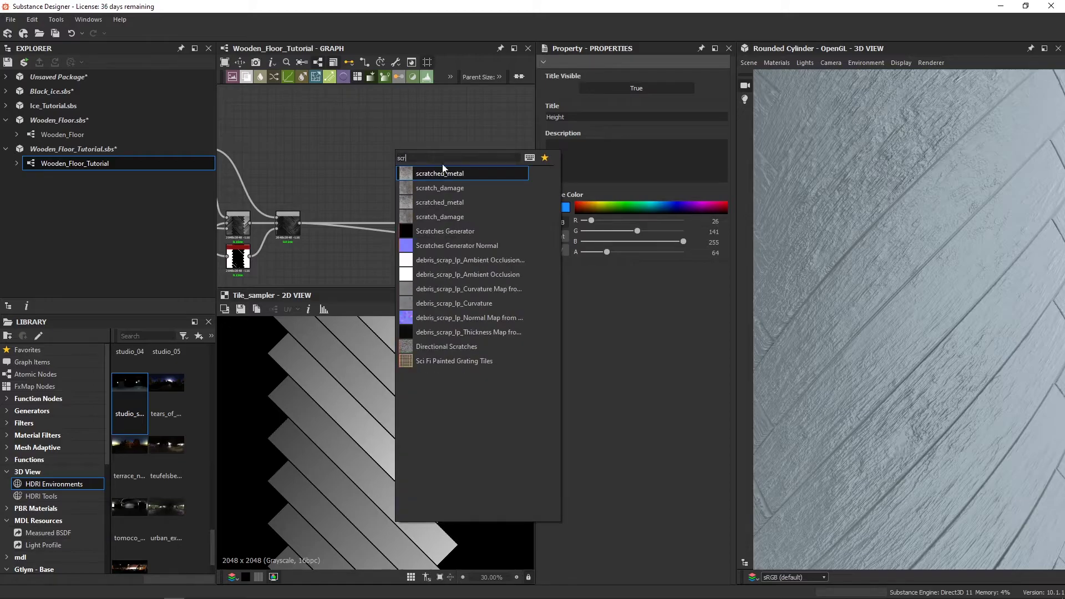
click(473, 232)
scroll(378, 381, down, 1)
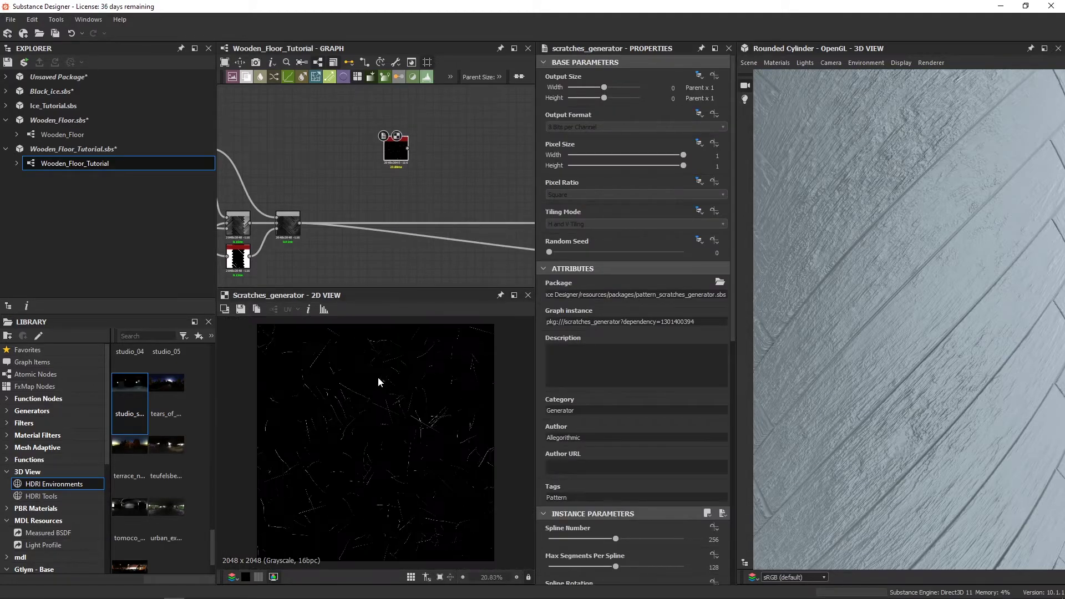
scroll(377, 382, down, 2)
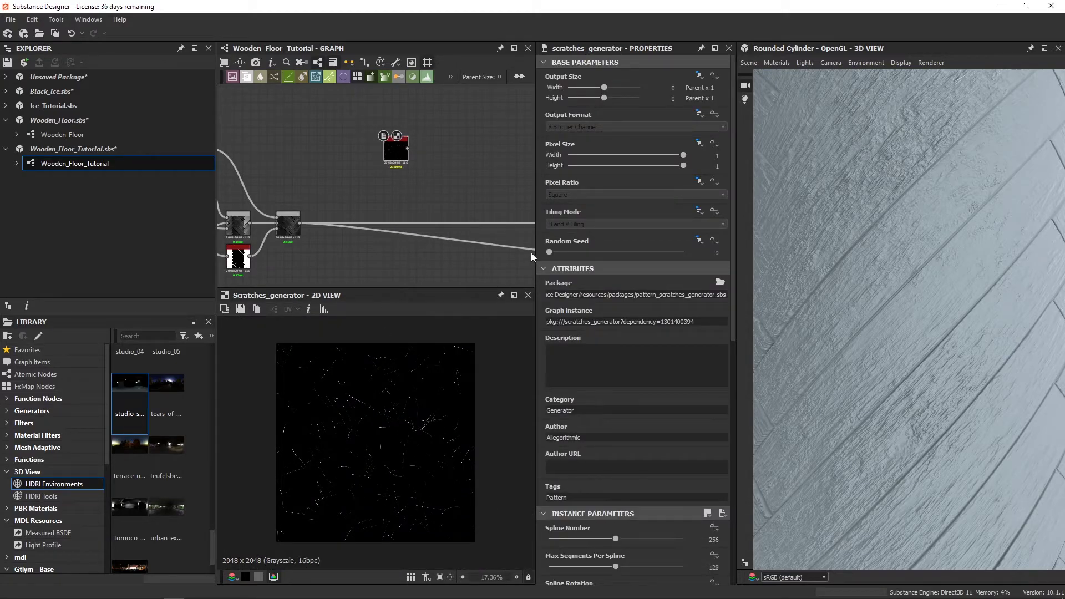
drag(534, 251, 541, 251)
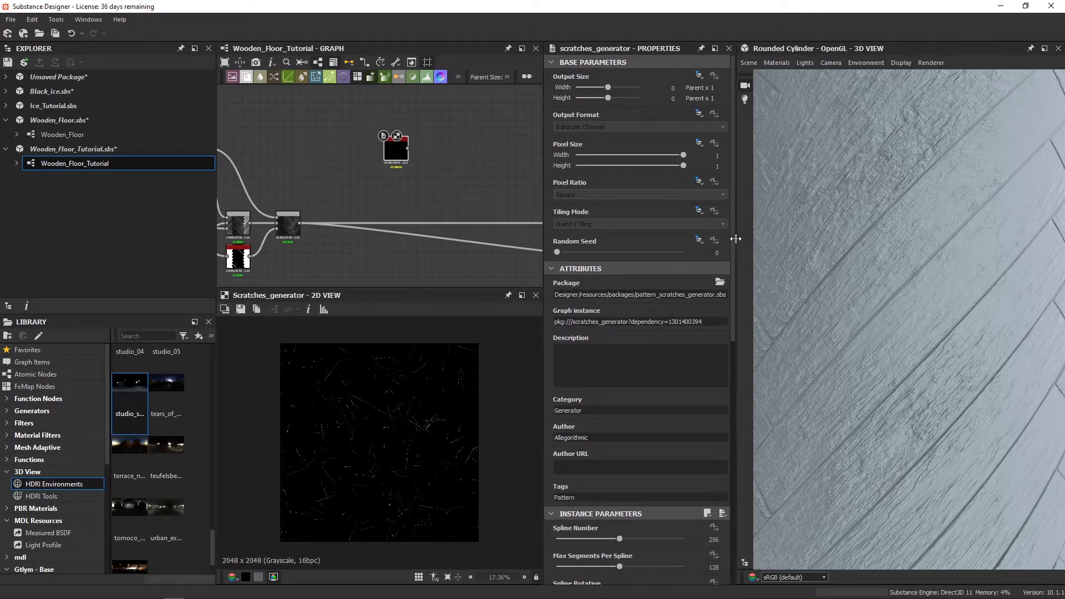
drag(735, 238, 748, 244)
drag(542, 224, 551, 224)
scroll(432, 405, up, 3)
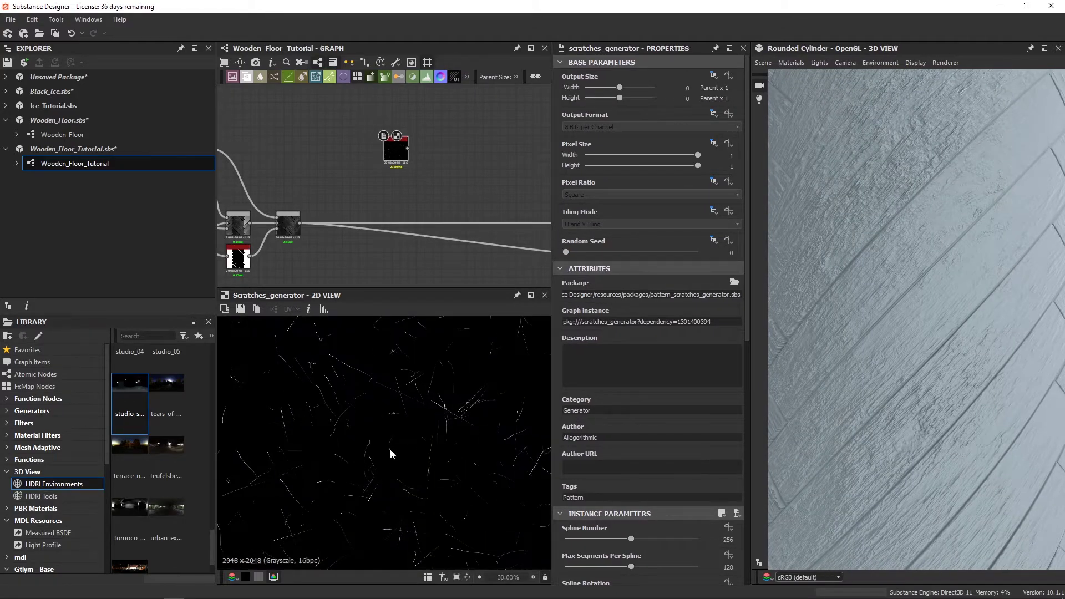
scroll(710, 513, down, 2)
Set Spline Number 1024, Spline Distortion 0.15 and Distortion Random 0.14.
click(726, 473)
text(1024)
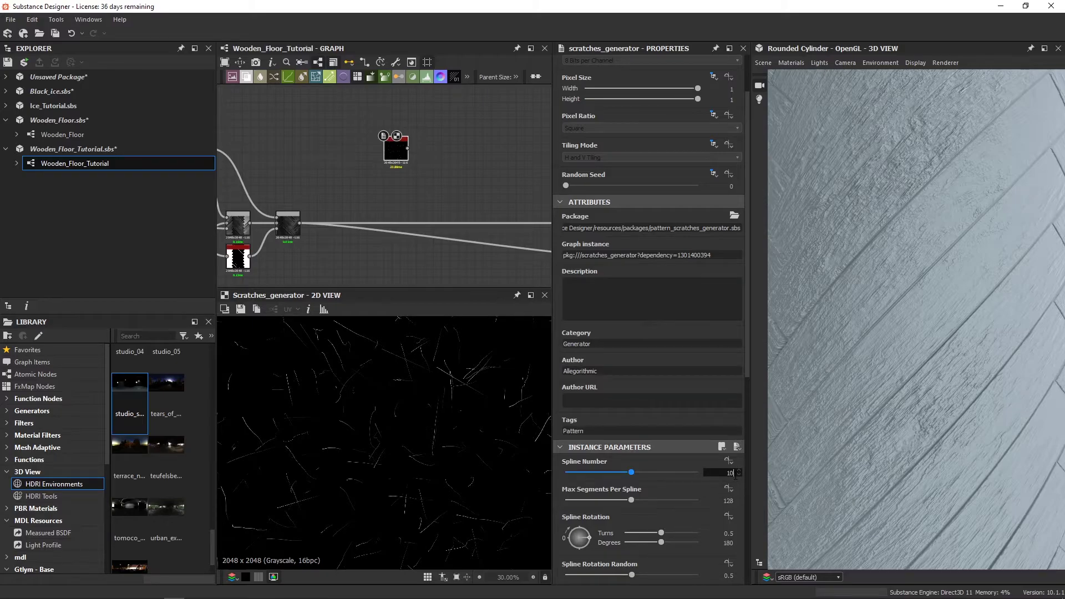
key(Return)
scroll(358, 469, up, 2)
scroll(361, 470, up, 2)
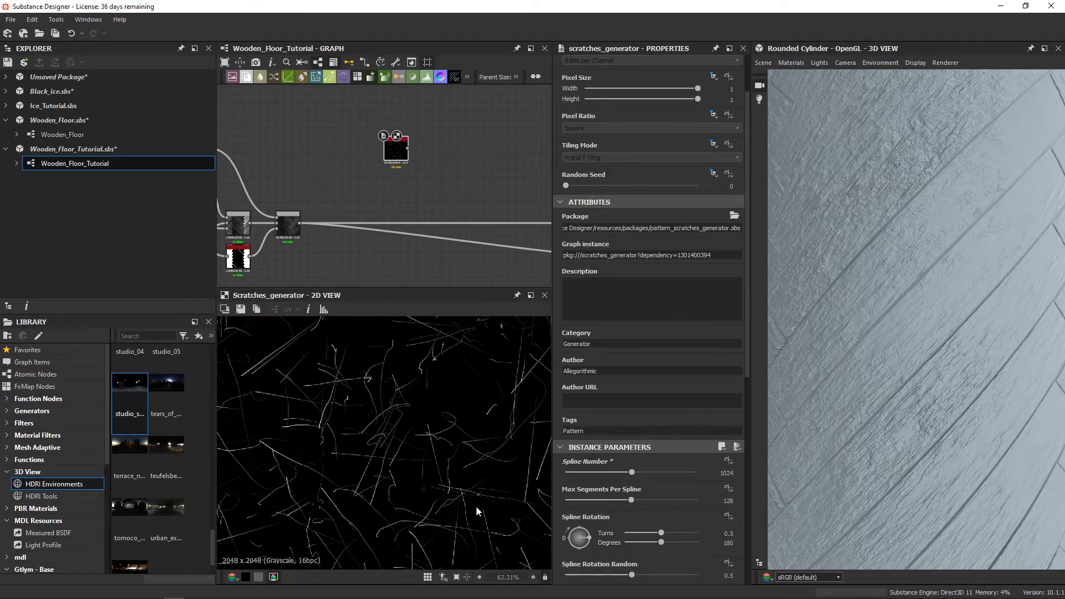
scroll(616, 508, down, 2)
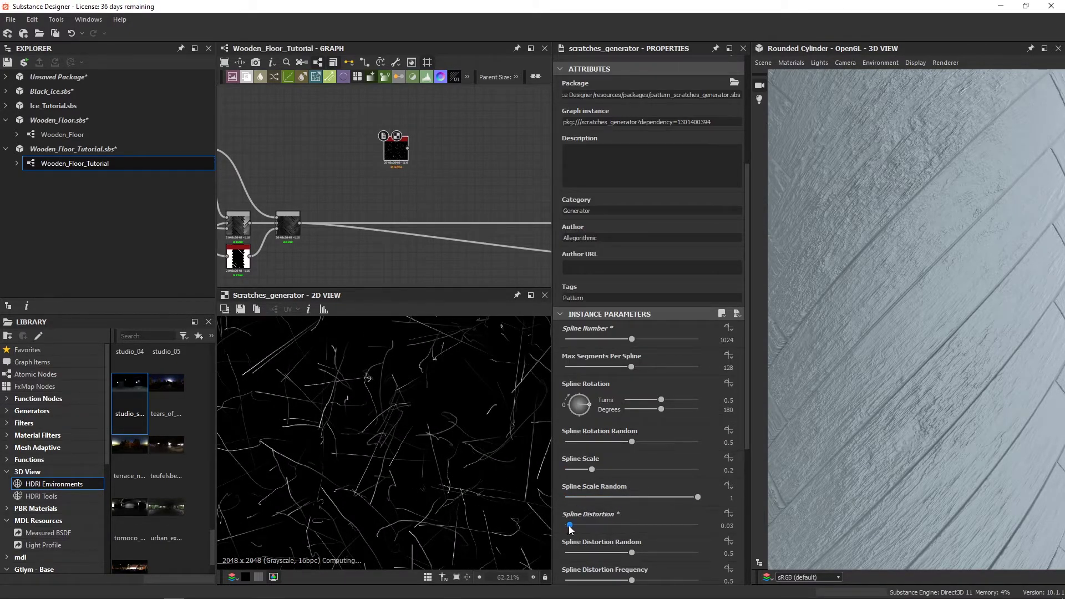
drag(565, 524, 585, 527)
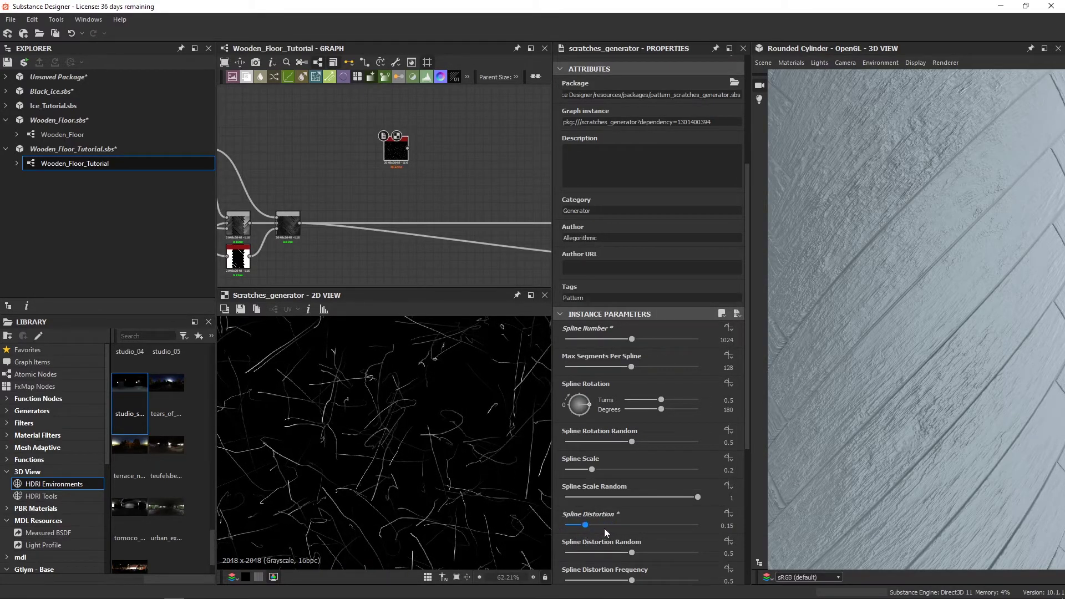
scroll(604, 527, down, 1)
drag(631, 486, 584, 487)
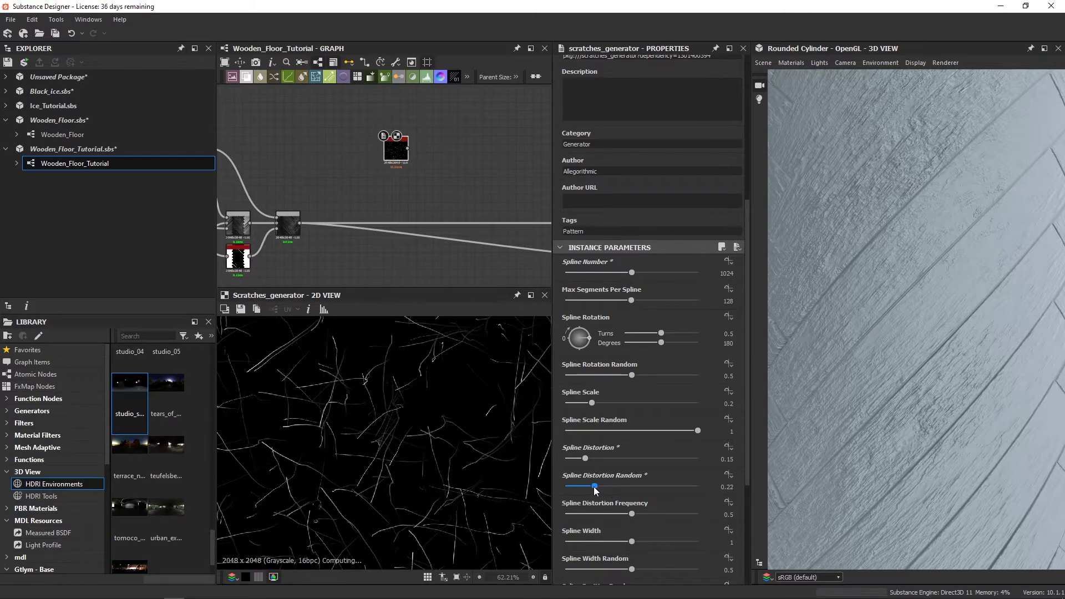
Set Fade Mode to Start + End and Spline Scale 0.1, placing the node beside the height nodes.
scroll(630, 500, down, 1)
scroll(630, 500, down, 1)
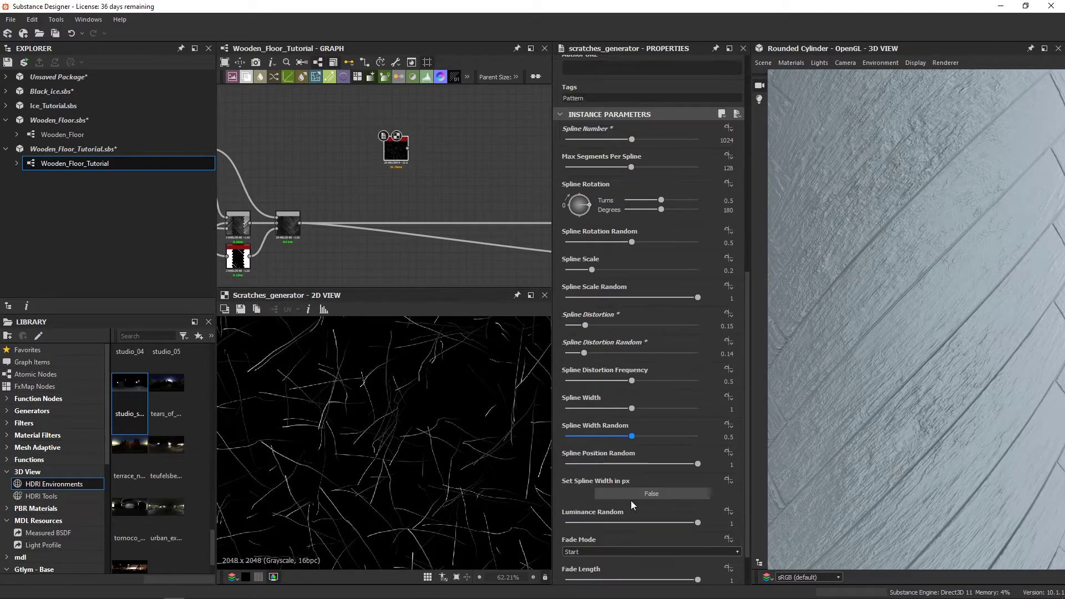
scroll(660, 444, down, 1)
click(606, 502)
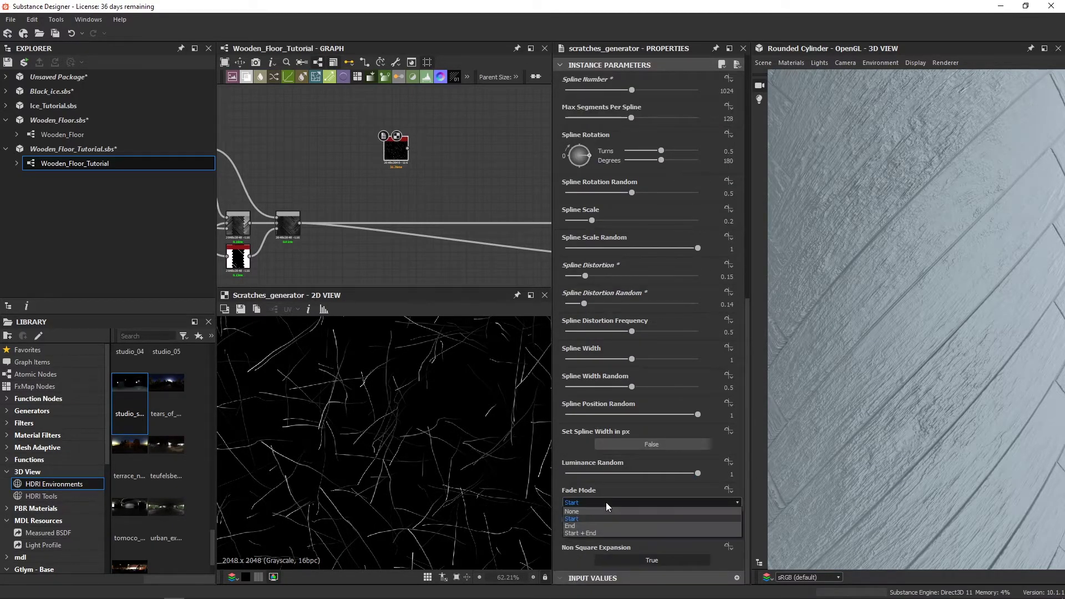
click(595, 532)
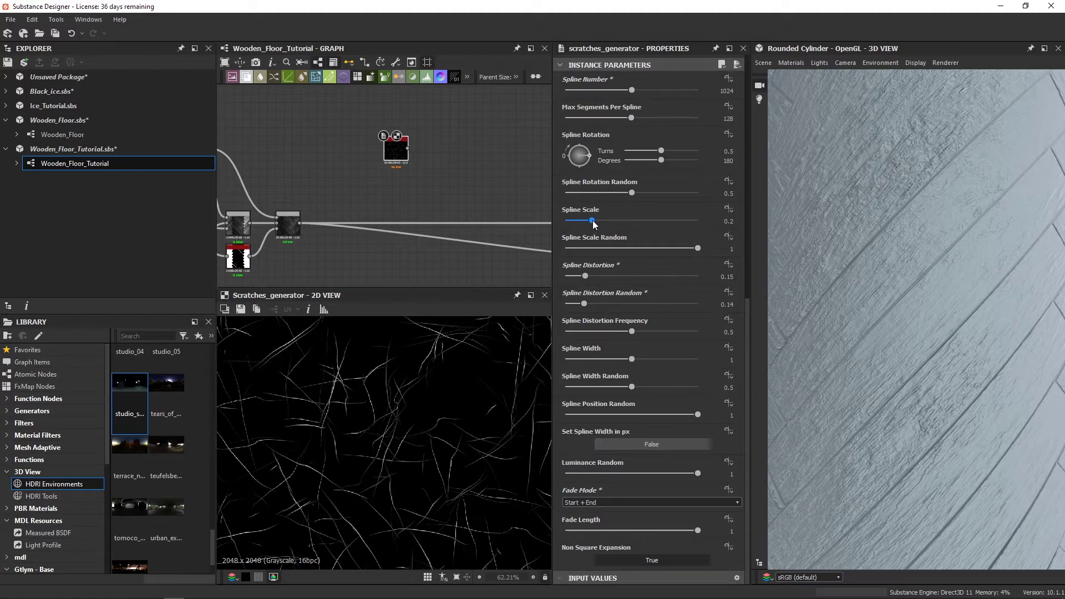
drag(591, 220, 578, 221)
key(f)
middle_drag(422, 259, 376, 233)
scroll(376, 230, down, 3)
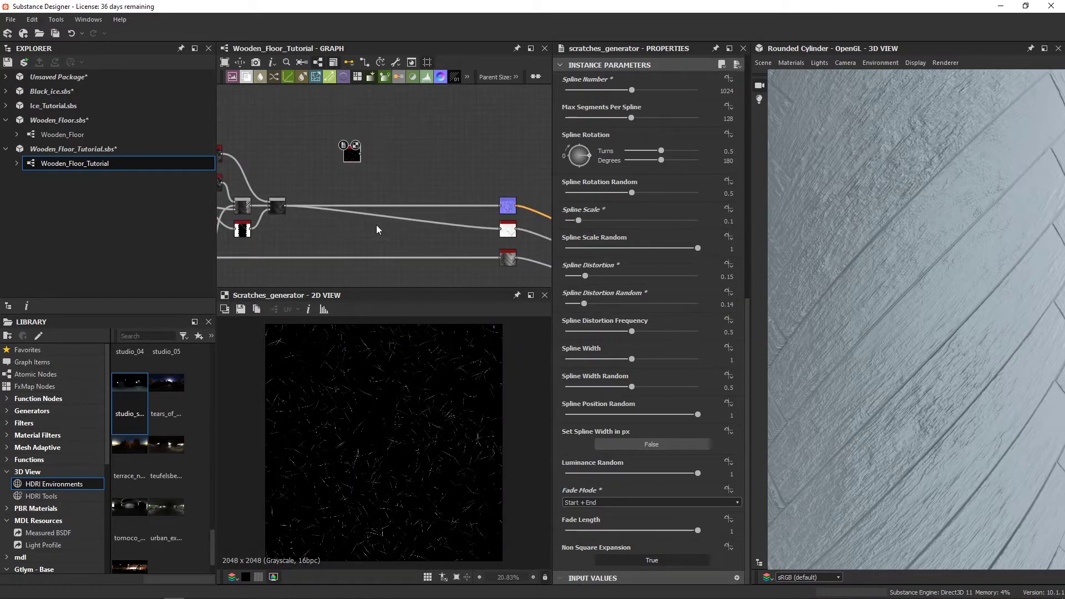
drag(425, 160, 355, 169)
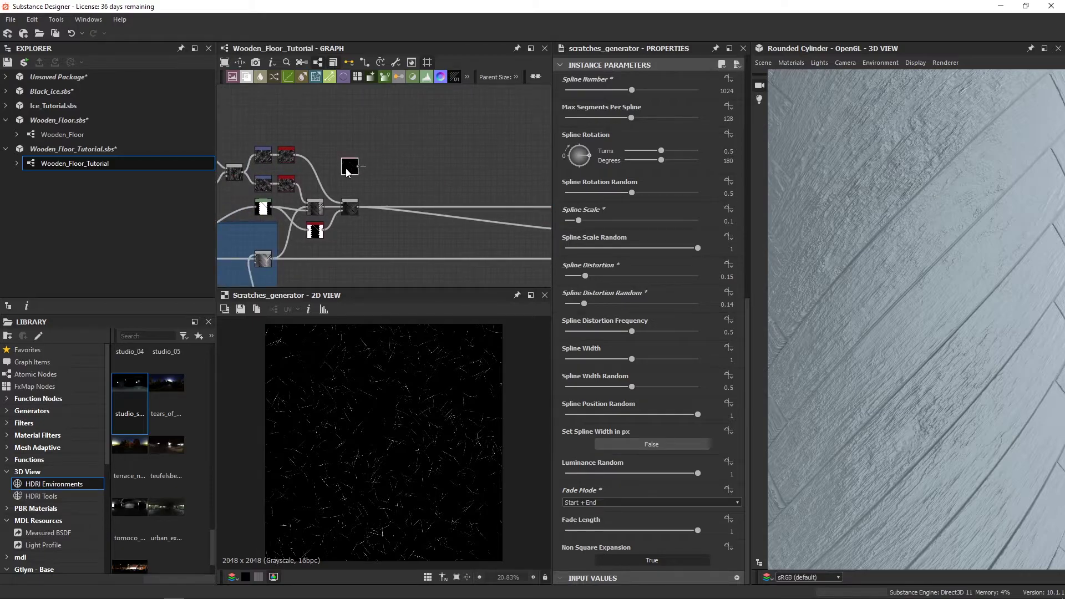
scroll(391, 177, up, 2)
Insert a new Blend node into the height chain with the scratches as its second input.
key(space)
text(b)
click(438, 222)
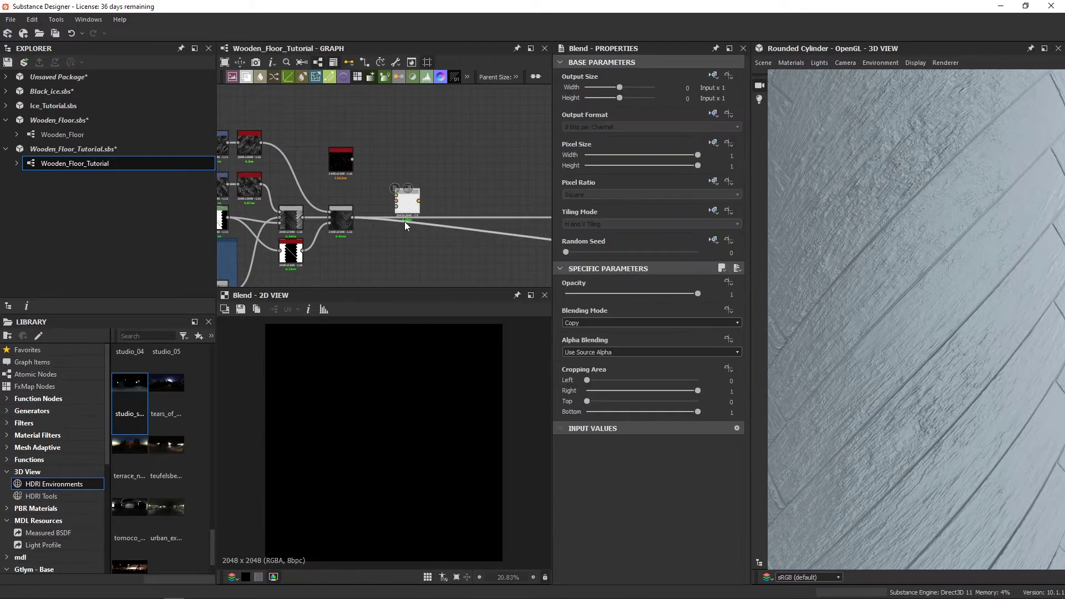
drag(348, 216, 396, 209)
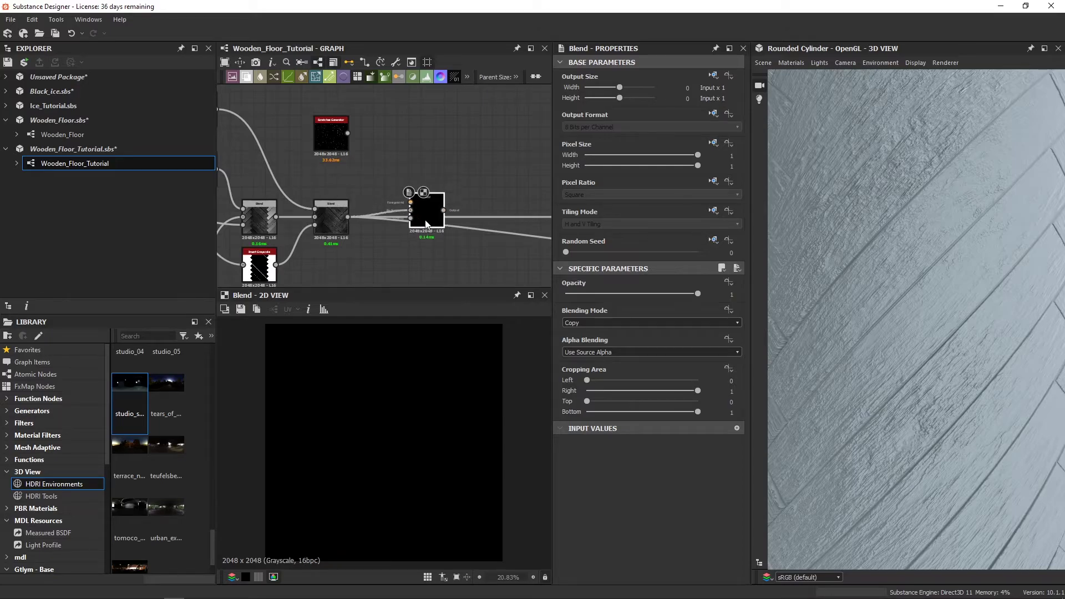
drag(348, 135, 418, 228)
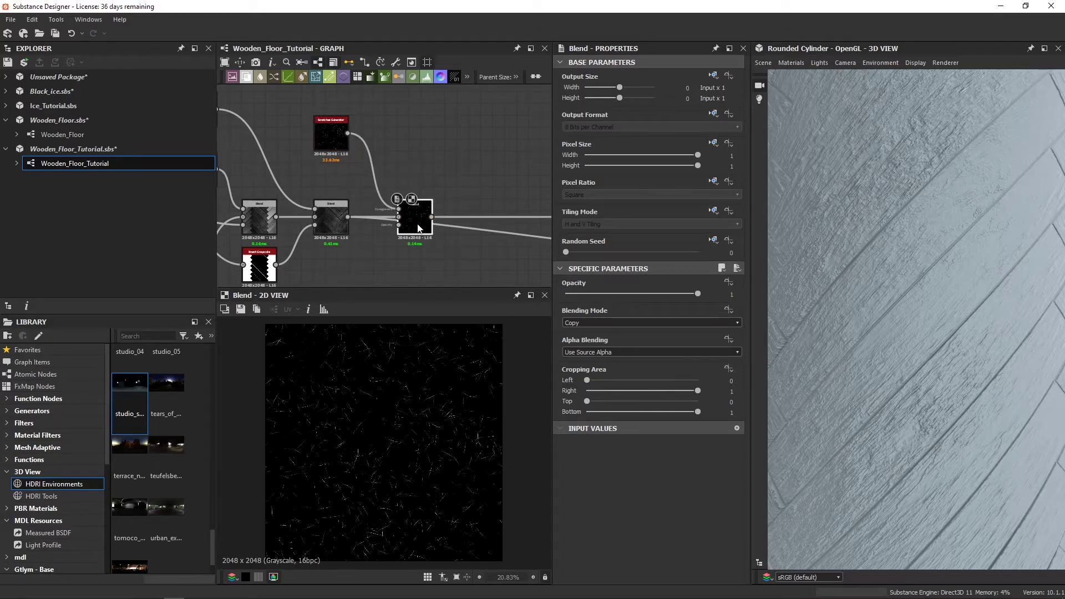
scroll(447, 374, up, 2)
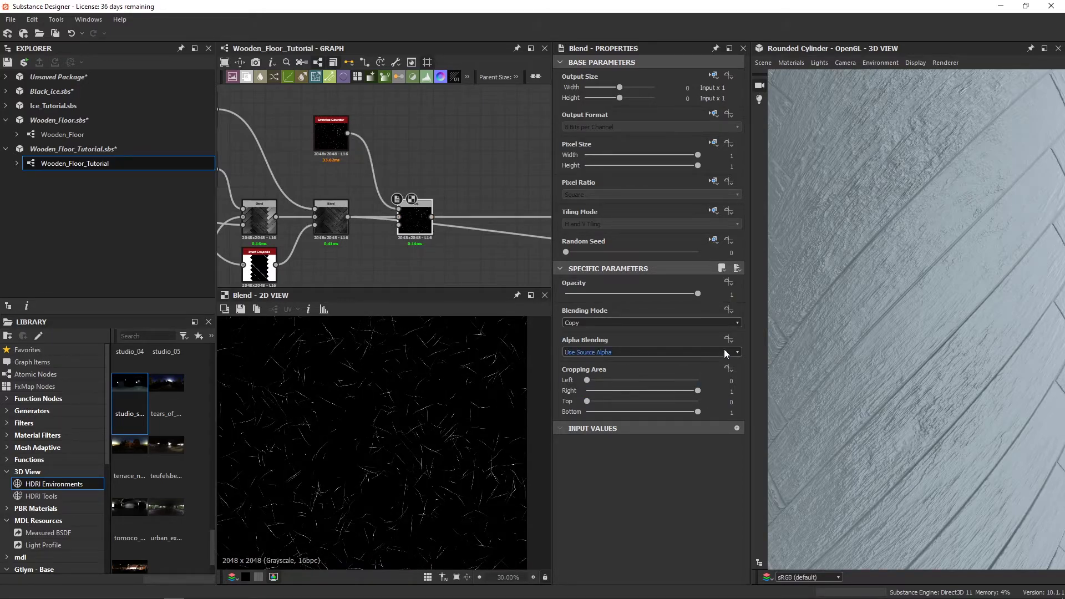
mouse_move(787, 323)
mouse_down()
mouse_move(848, 349)
mouse_move(817, 348)
mouse_up()
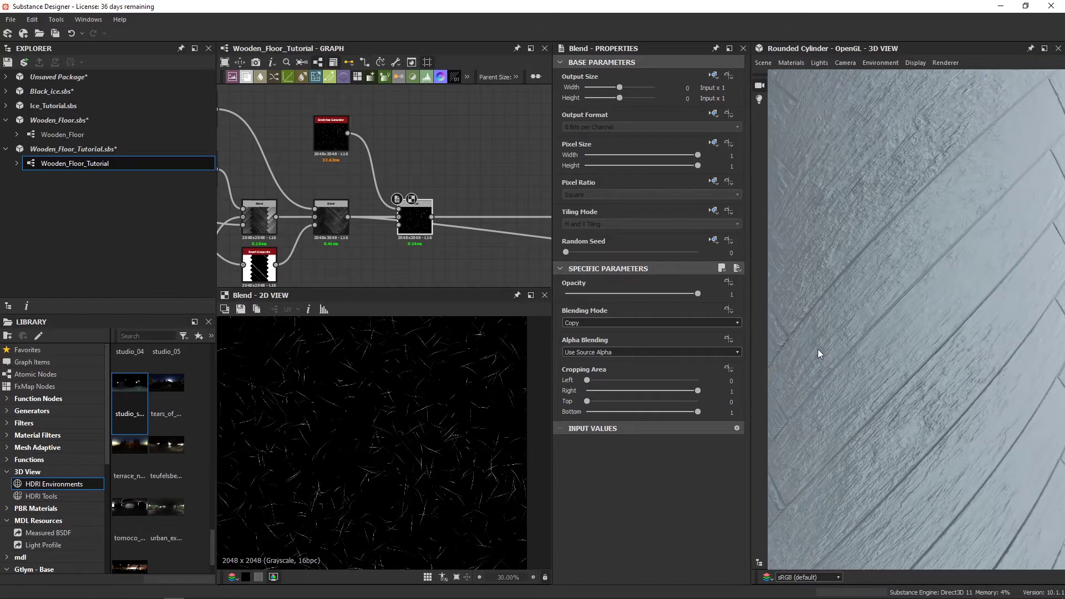
Set the Blend mode to Subtract and preview the scratched wood result.
click(587, 324)
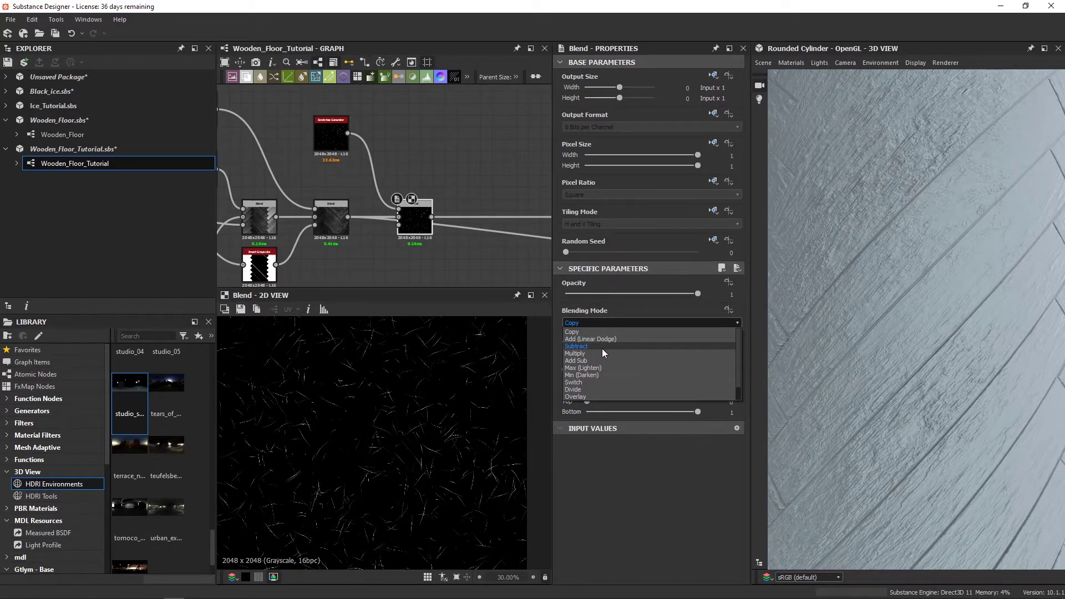
click(600, 346)
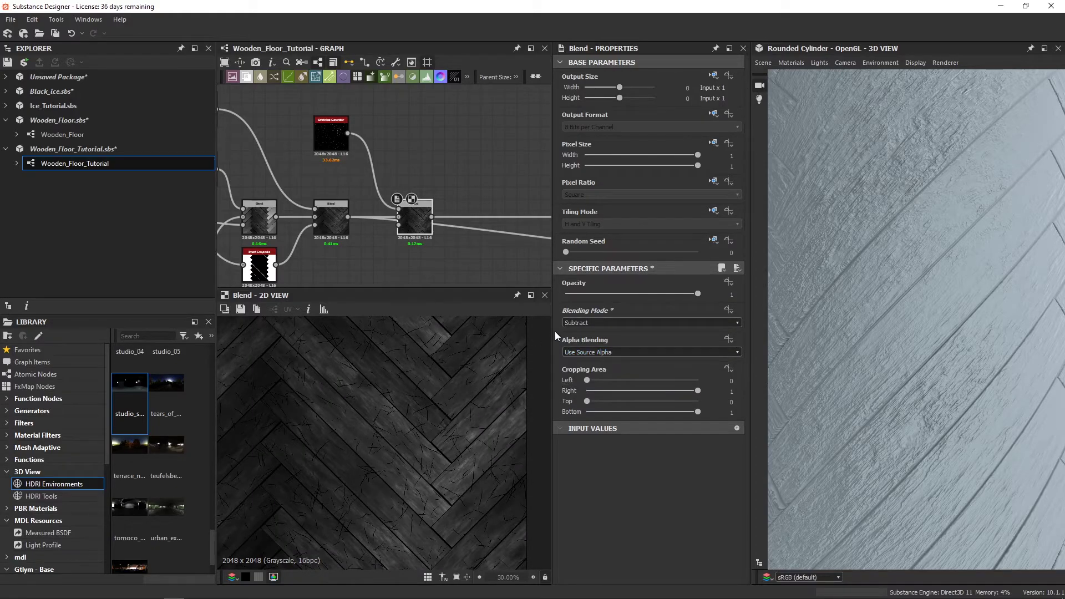
double_click(330, 149)
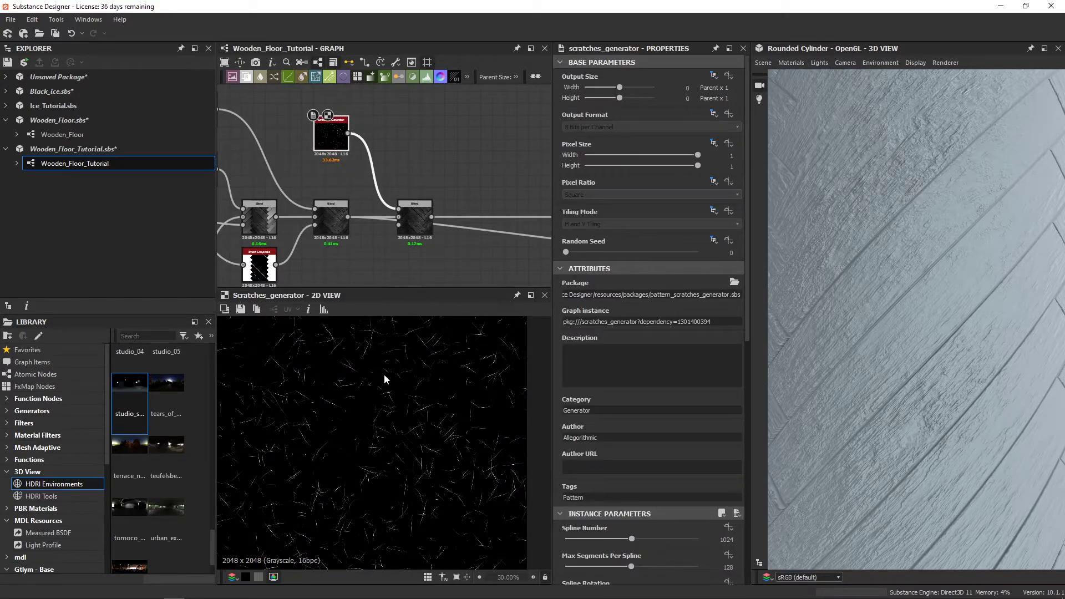
double_click(333, 226)
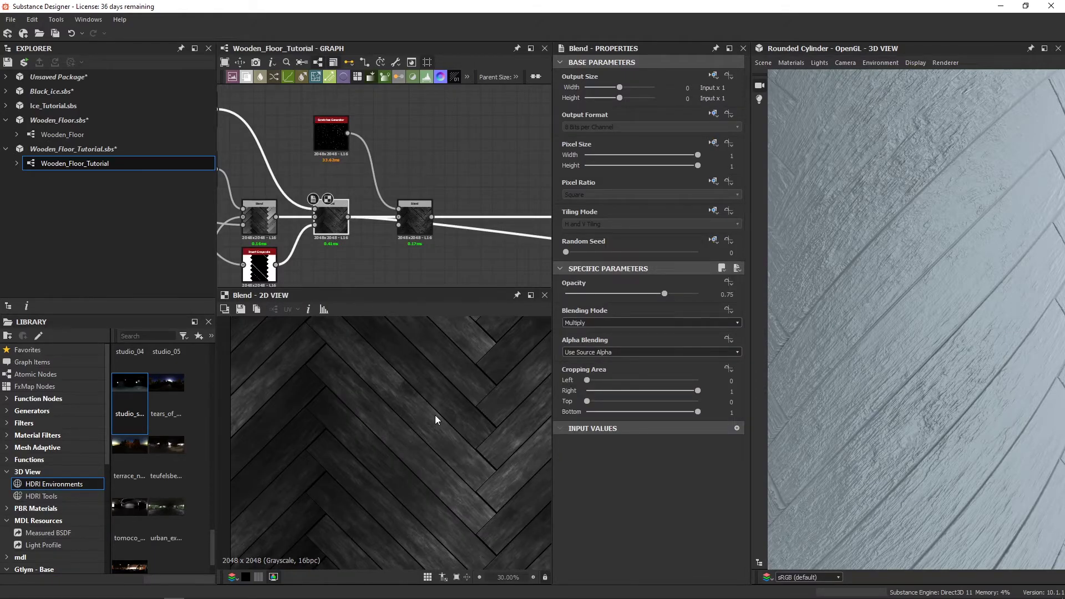
double_click(415, 222)
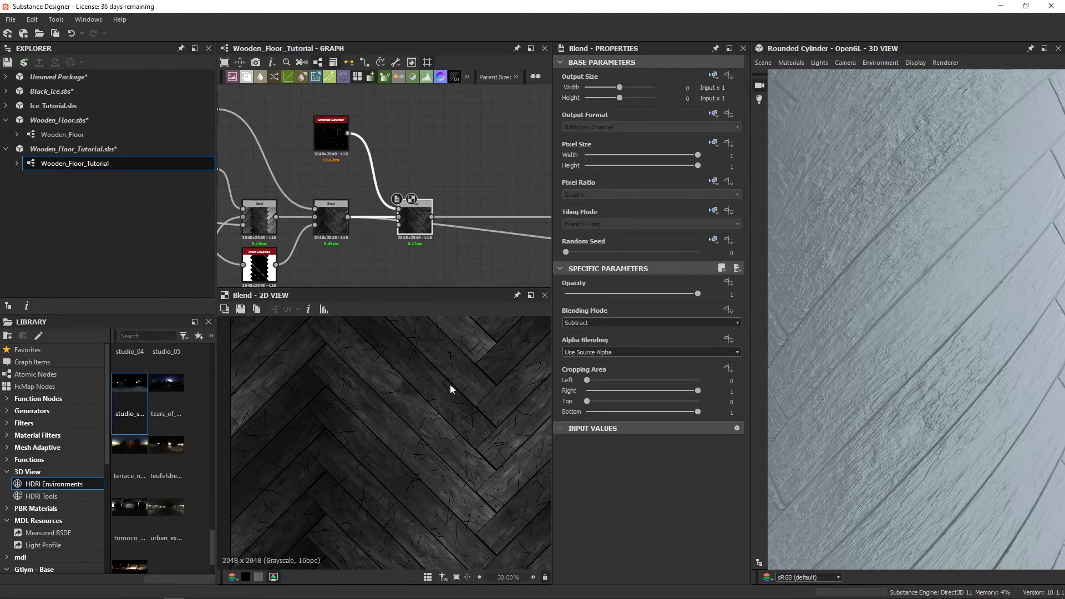
scroll(390, 451, up, 5)
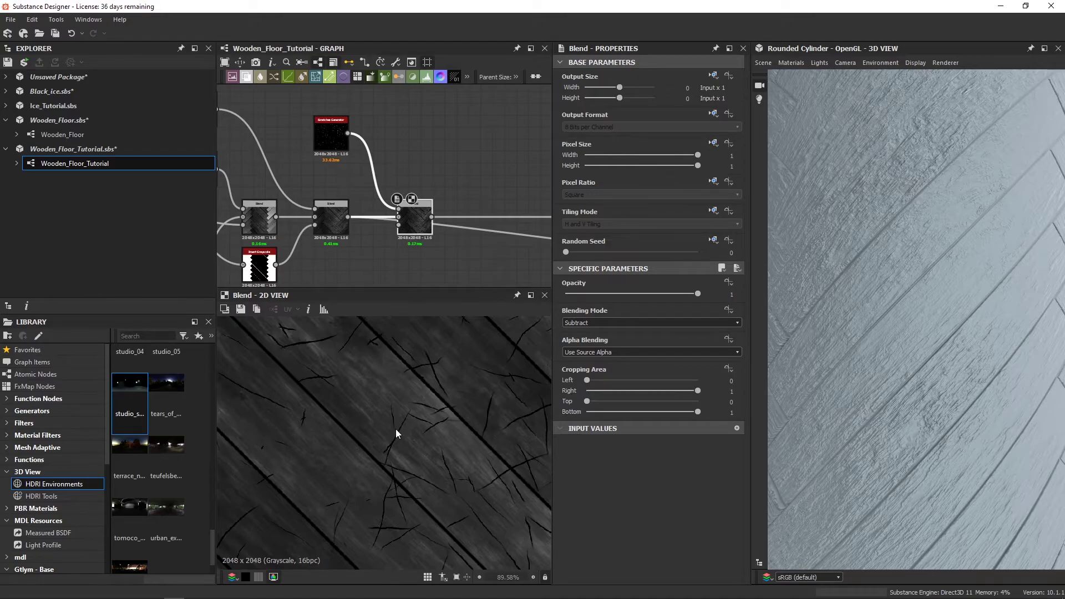
mouse_move(412, 199)
middle_down()
mouse_move(272, 185)
mouse_move(388, 223)
middle_up()
Drop the subtract Blend's opacity to 0.07 and orbit the cylinder to check the faint scratches.
click(546, 207)
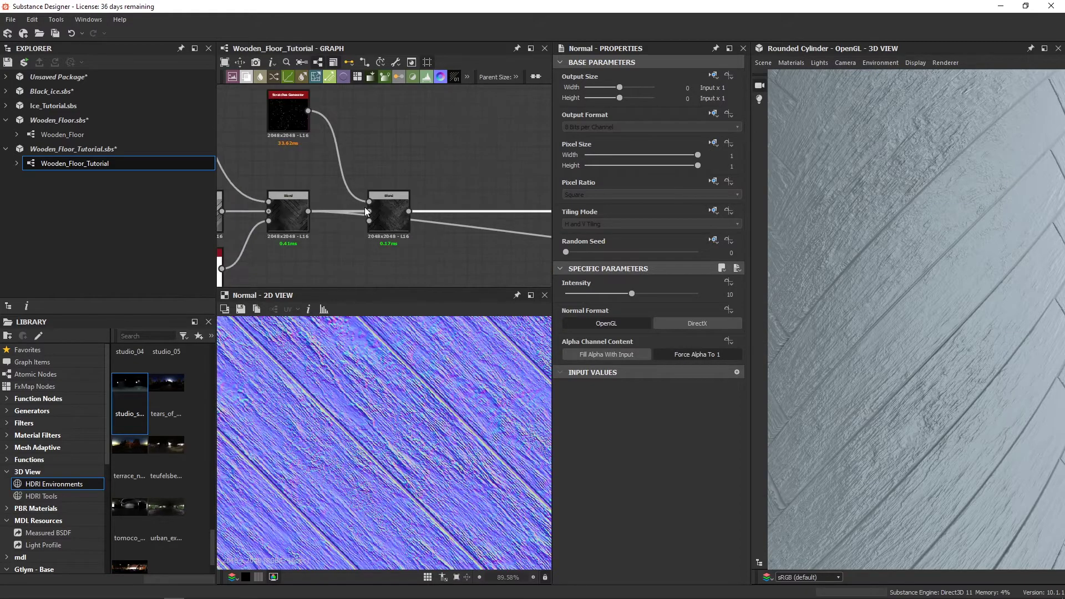
click(388, 223)
drag(624, 294, 574, 296)
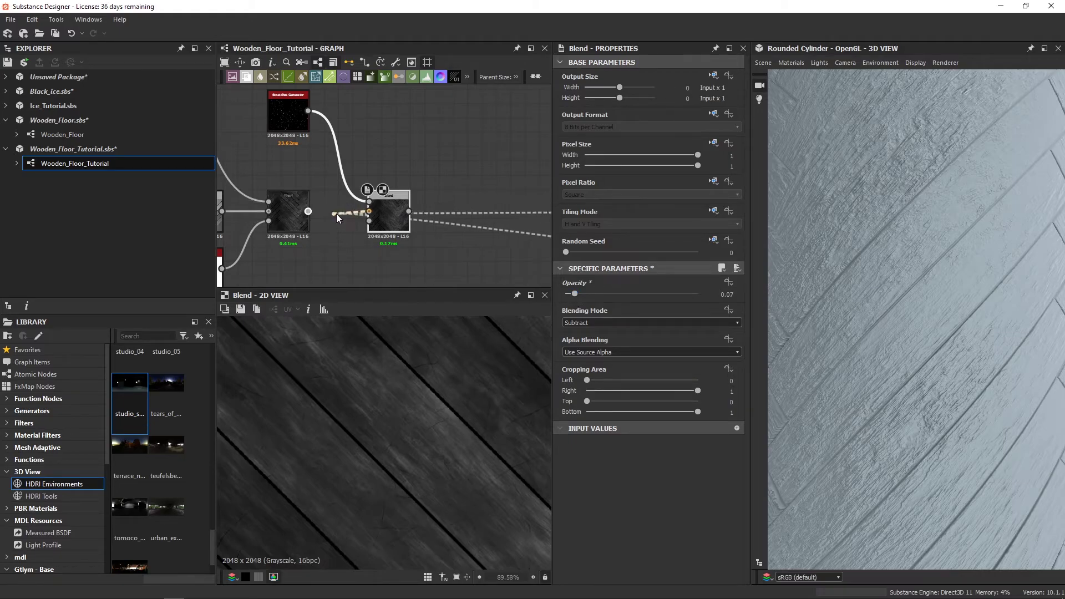
drag(818, 388, 852, 432)
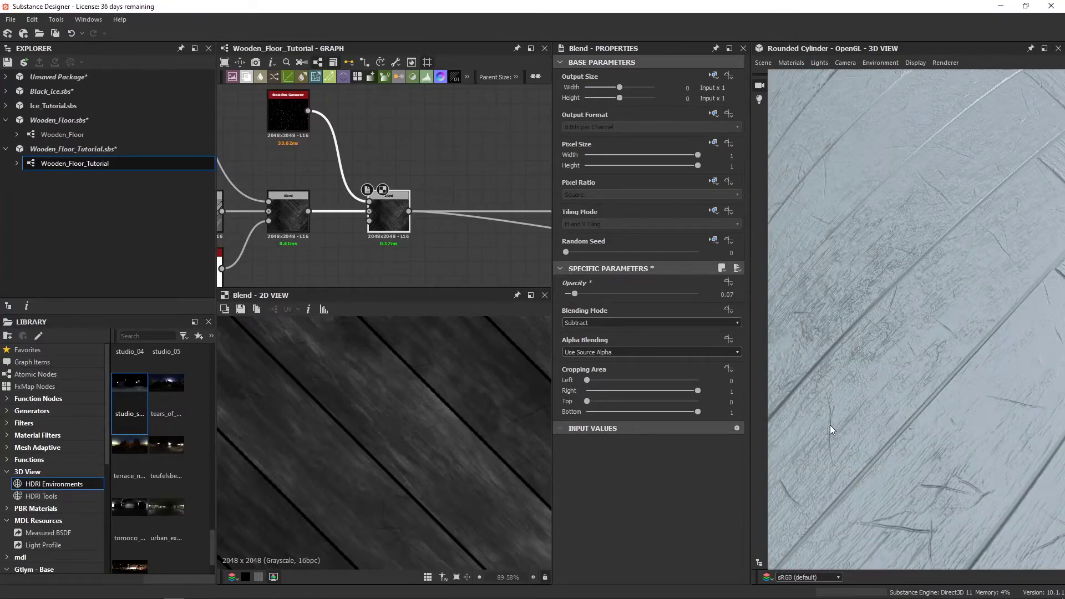
scroll(831, 423, down, 3)
scroll(810, 430, down, 3)
mouse_move(814, 450)
mouse_down()
mouse_move(869, 440)
mouse_move(786, 432)
mouse_up()
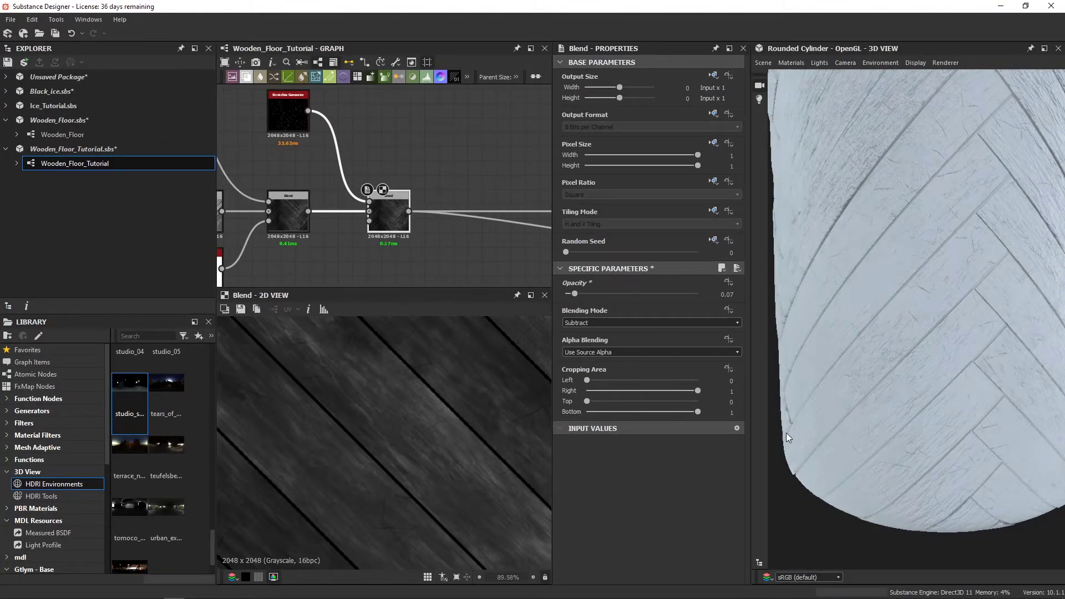
scroll(786, 432, down, 3)
scroll(412, 204, down, 3)
scroll(411, 205, up, 3)
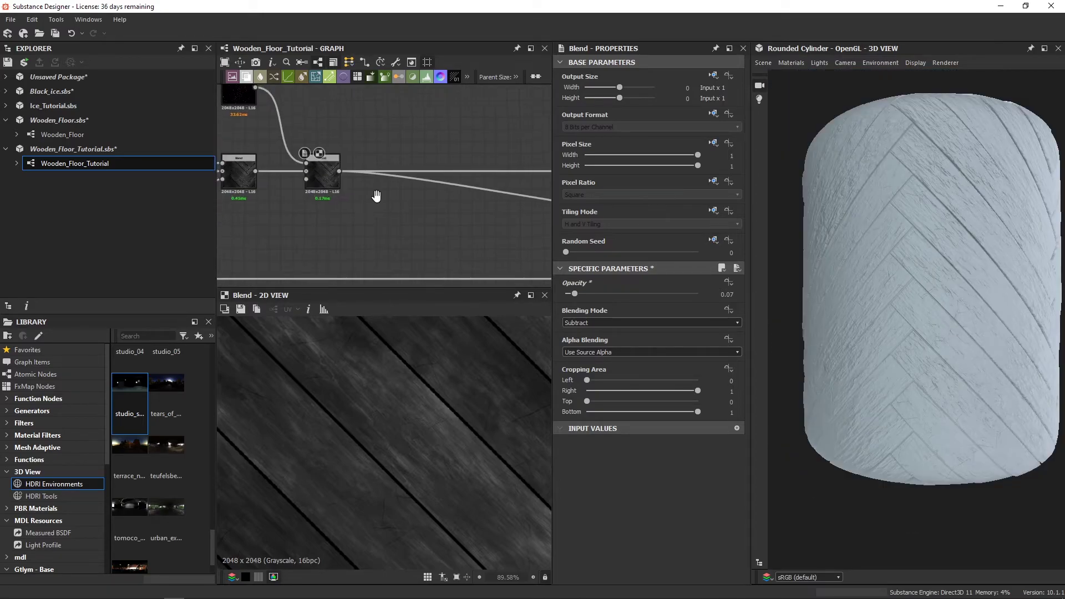
middle_drag(377, 188, 419, 222)
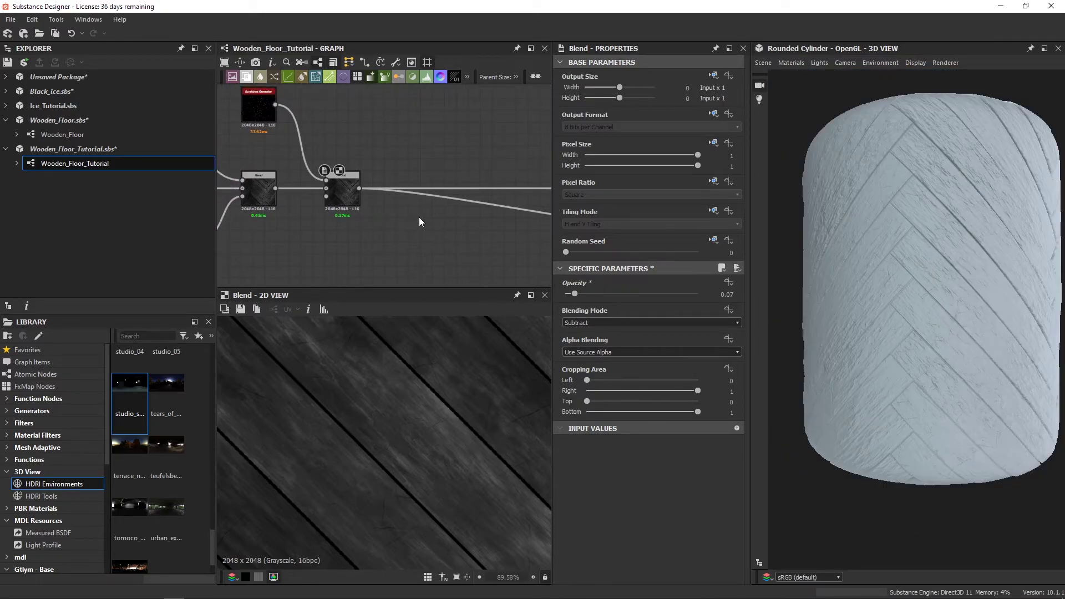
Add a Slope Blur Grayscale node and feed the scratched wood into it.
key(space)
text(slo)
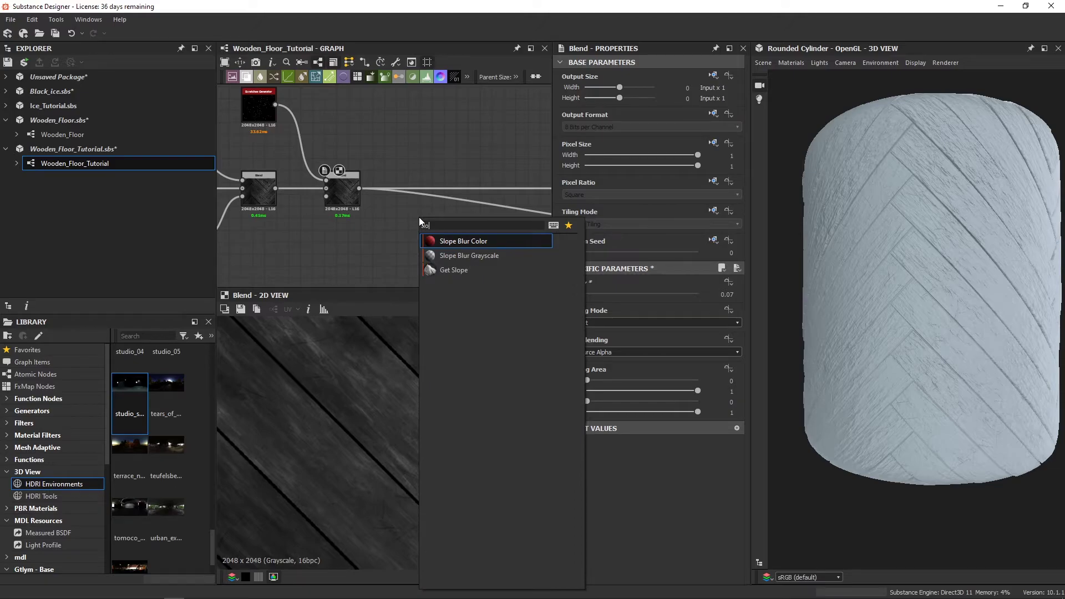
click(452, 255)
scroll(361, 183, up, 1)
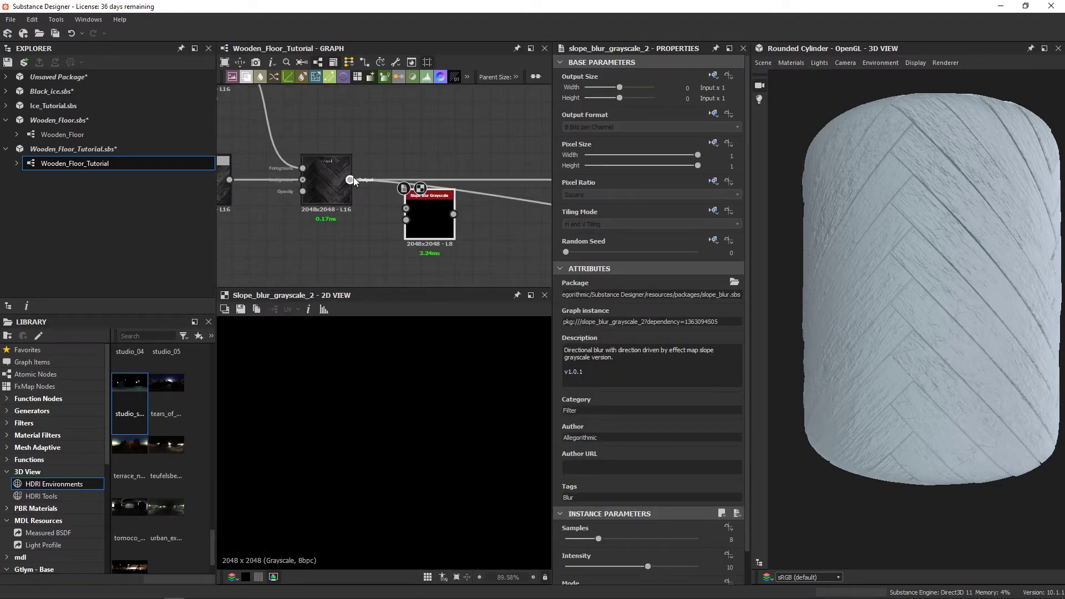
middle_drag(418, 186, 452, 168)
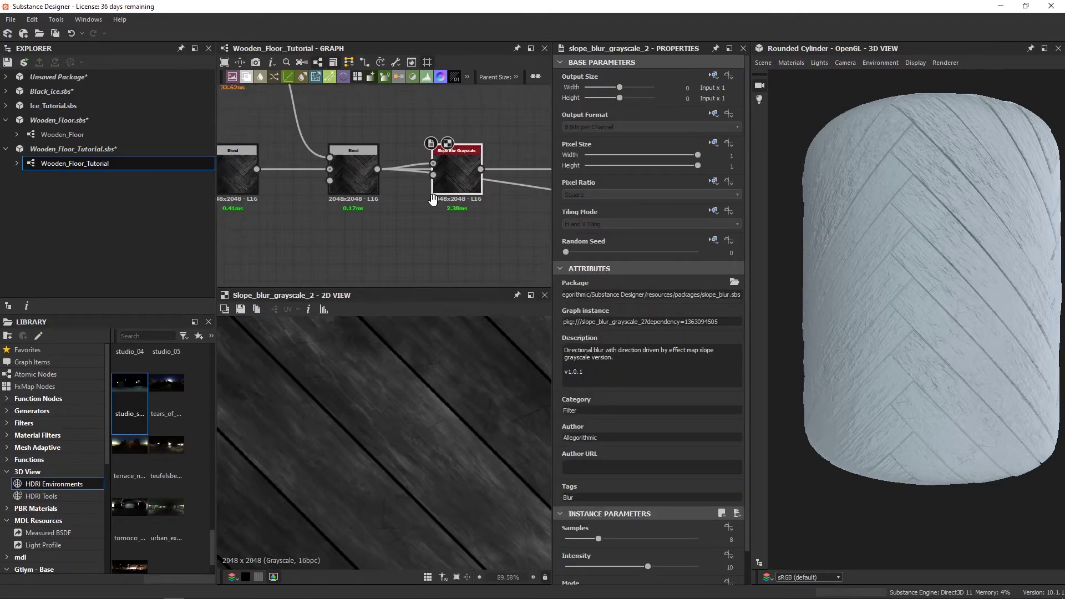
Connect a Clouds 2 noise into the slope blur's Slope input.
key(space)
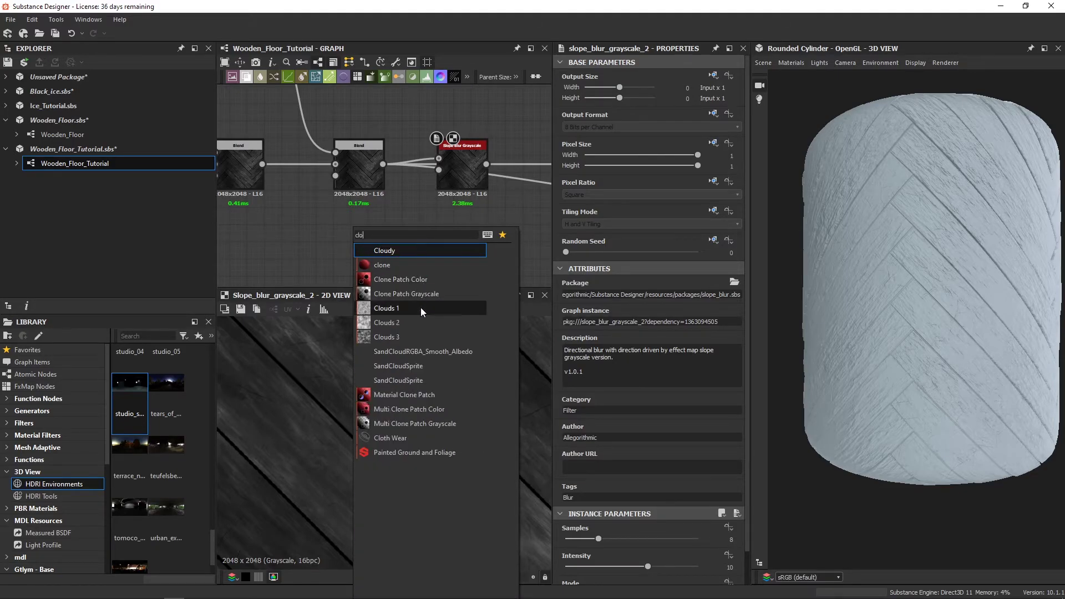
key(Escape)
drag(369, 262, 371, 246)
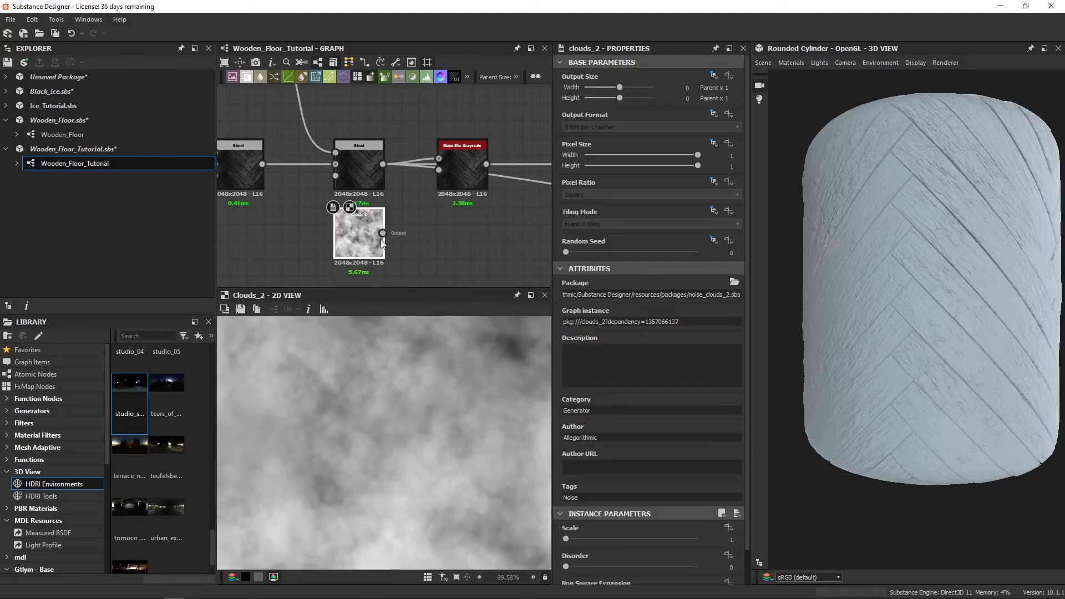
mouse_move(421, 198)
mouse_down()
mouse_move(448, 182)
mouse_move(438, 182)
mouse_up()
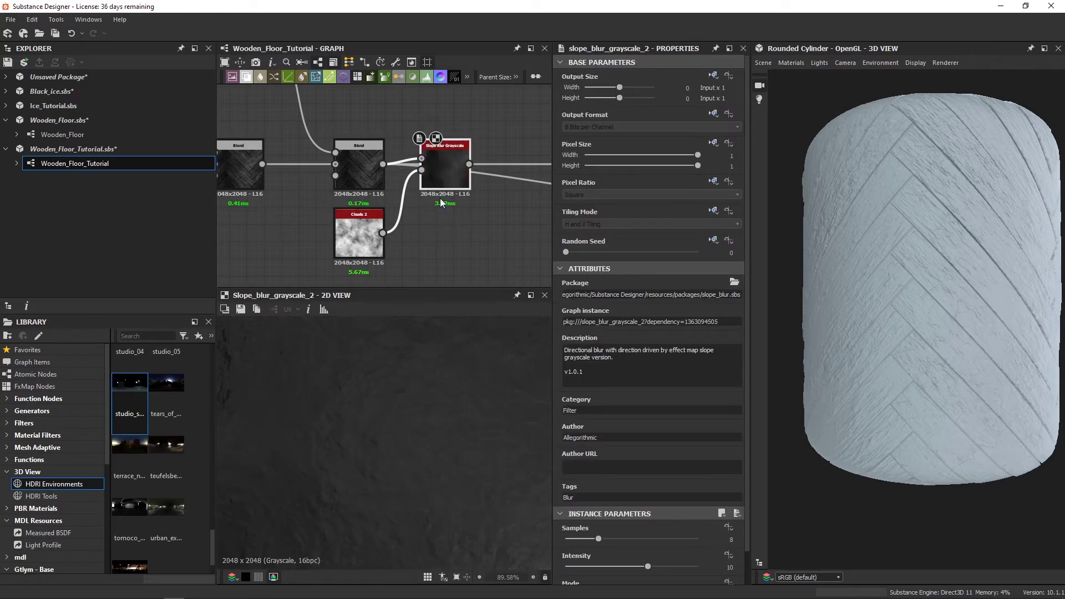
Set the slope blur to 32 samples, Min mode and Intensity 0.2.
scroll(355, 463, down, 5)
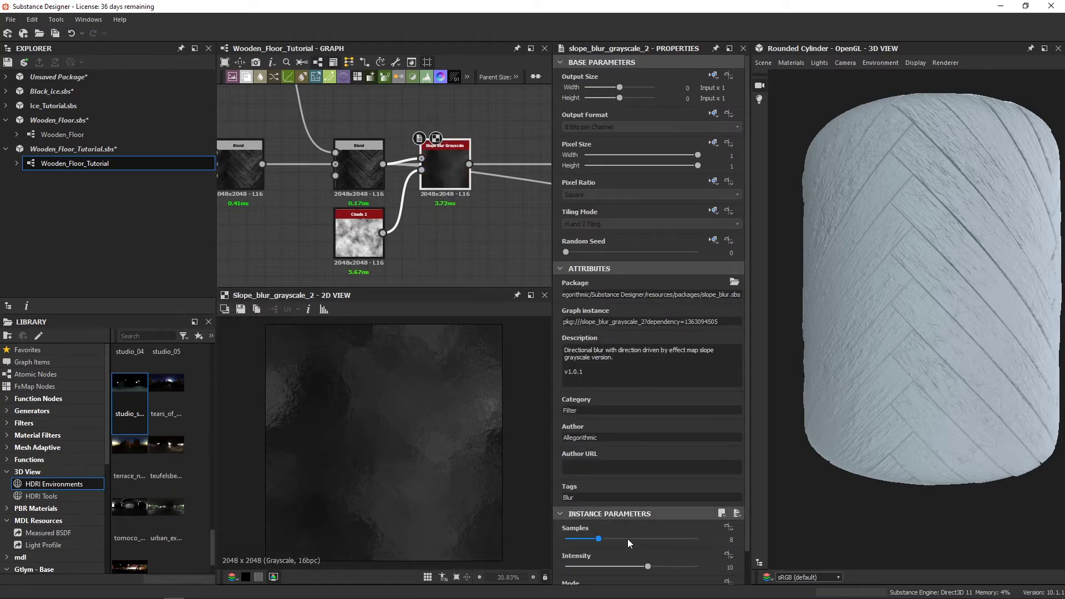
drag(615, 542, 654, 546)
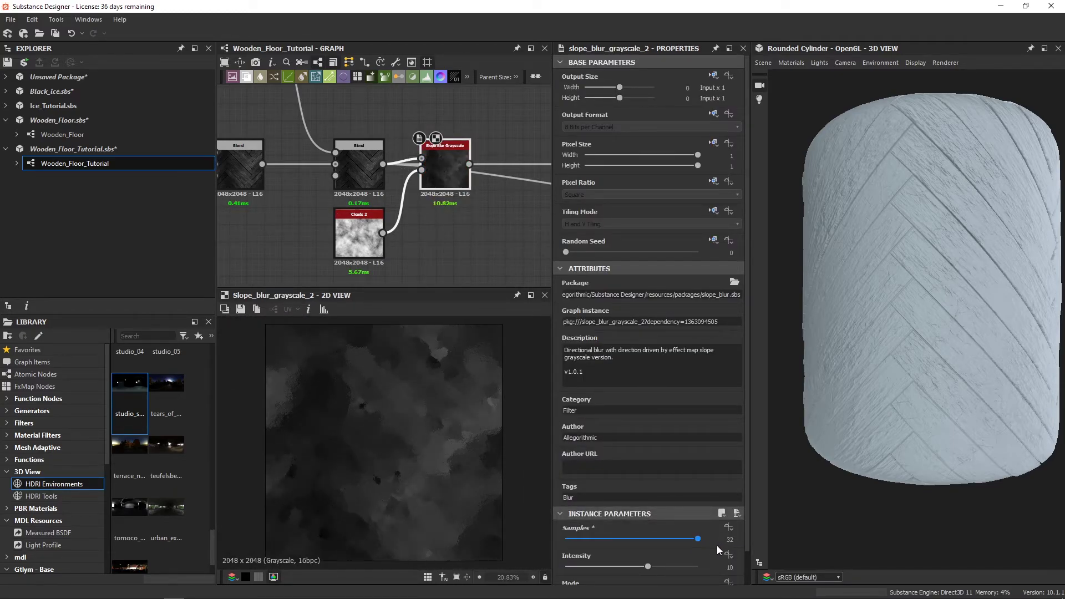
scroll(694, 544, down, 1)
click(586, 560)
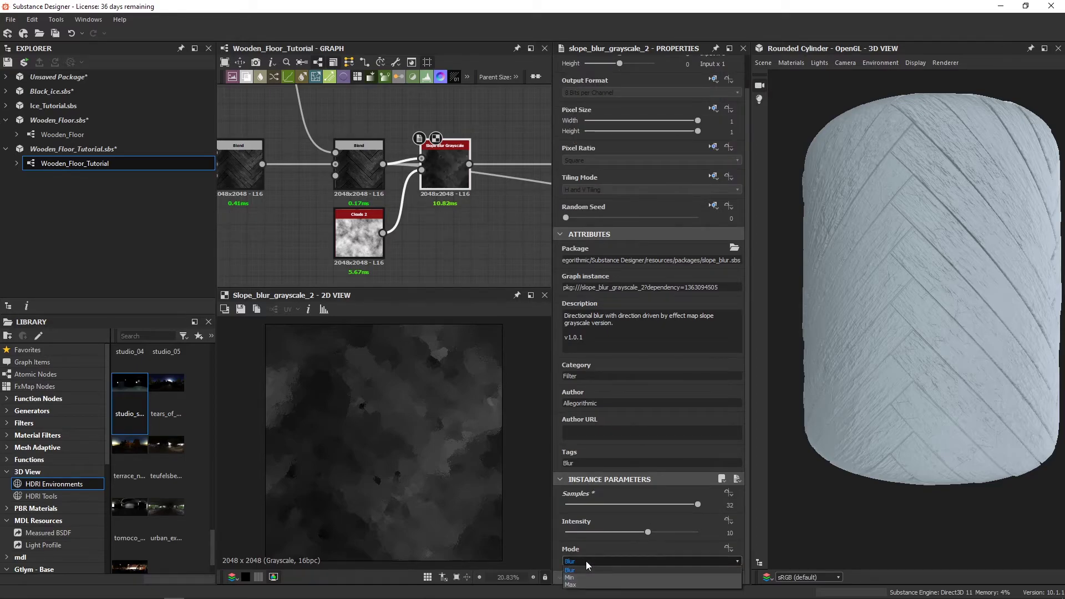
click(580, 577)
scroll(413, 484, up, 2)
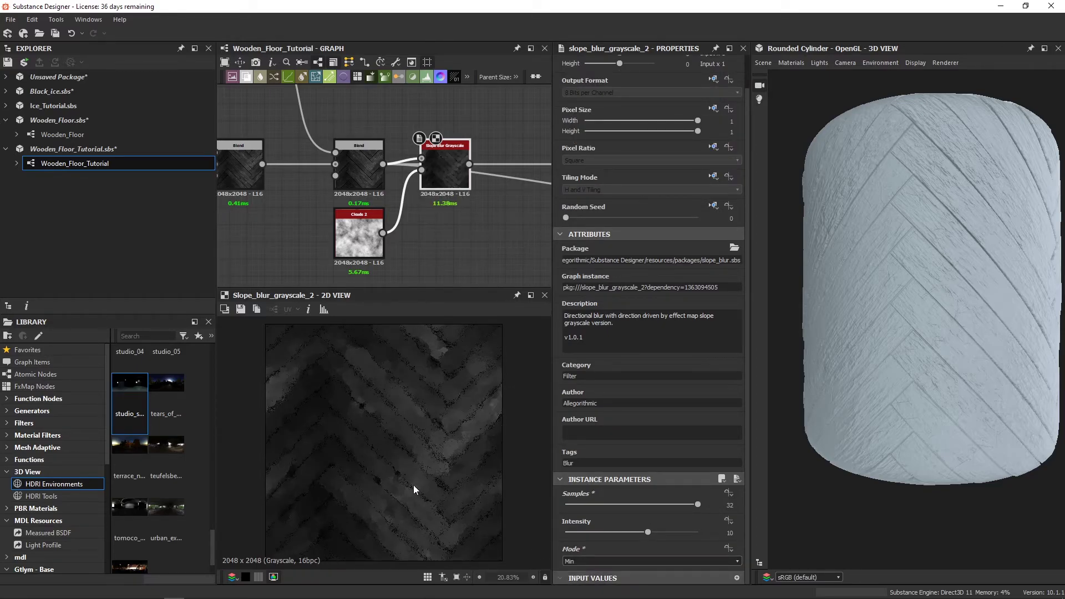
scroll(431, 471, up, 1)
scroll(431, 471, up, 1)
drag(647, 532, 570, 534)
scroll(466, 514, up, 3)
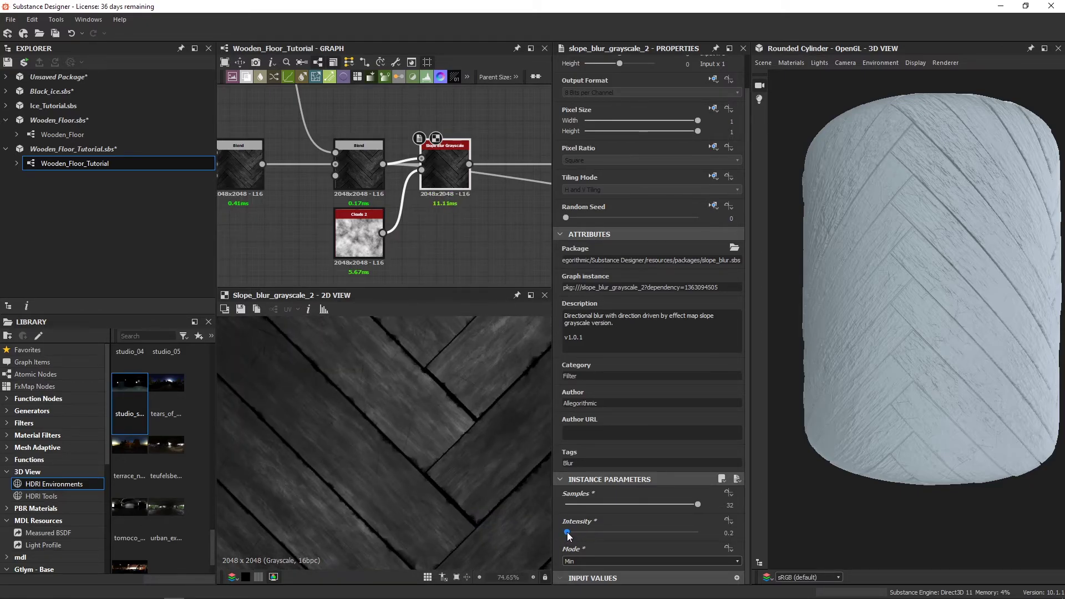
Lower the slope blur intensity slightly, then orbit and frame the cylinder to inspect plank edges.
drag(570, 534, 568, 536)
middle_drag(409, 232, 372, 240)
scroll(447, 419, down, 1)
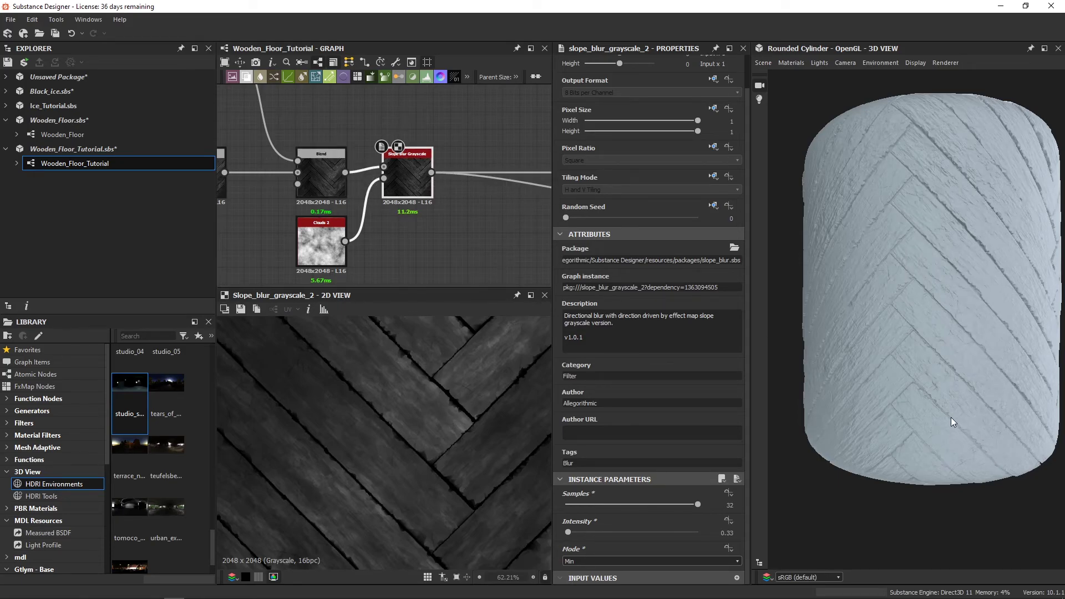
scroll(920, 399, up, 3)
scroll(917, 397, up, 2)
scroll(910, 417, up, 1)
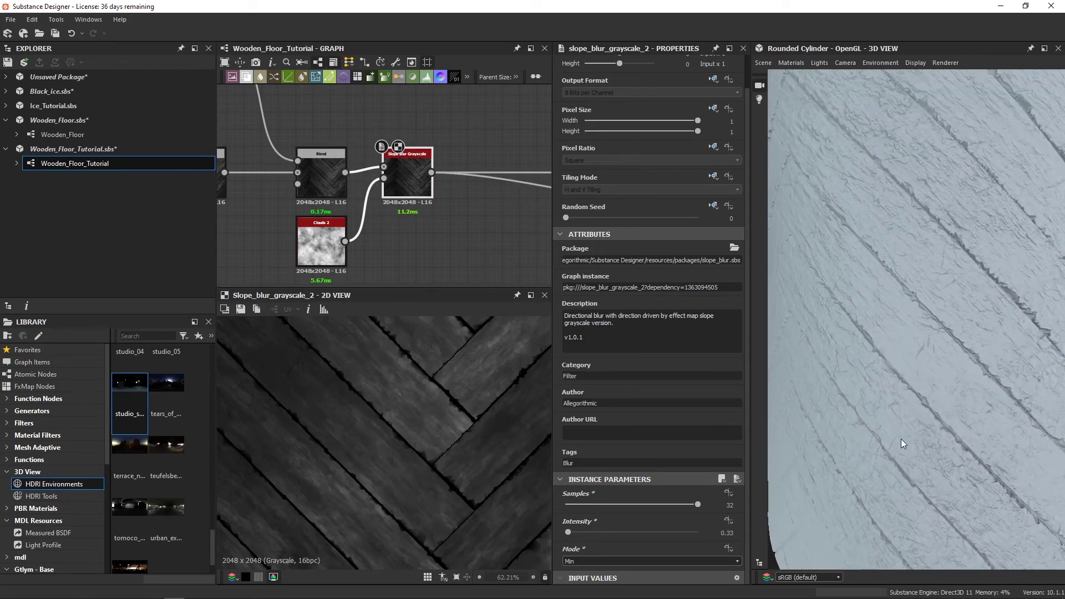
scroll(901, 438, up, 1)
mouse_move(927, 416)
mouse_down()
mouse_move(840, 409)
mouse_move(833, 372)
mouse_move(854, 373)
mouse_move(920, 425)
mouse_up()
key(f)
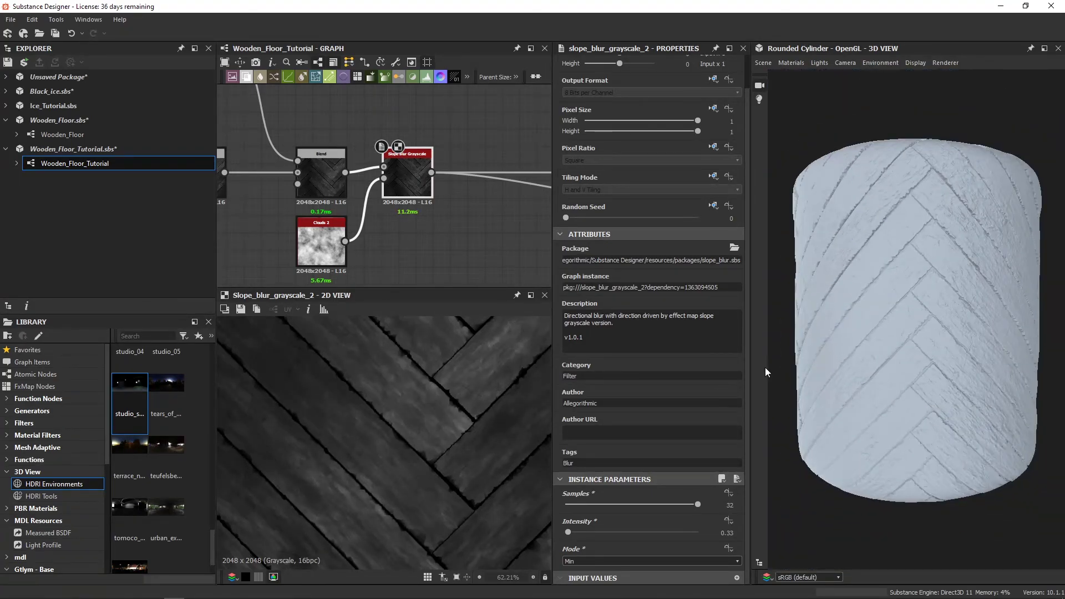
scroll(450, 221, down, 3)
scroll(371, 222, down, 2)
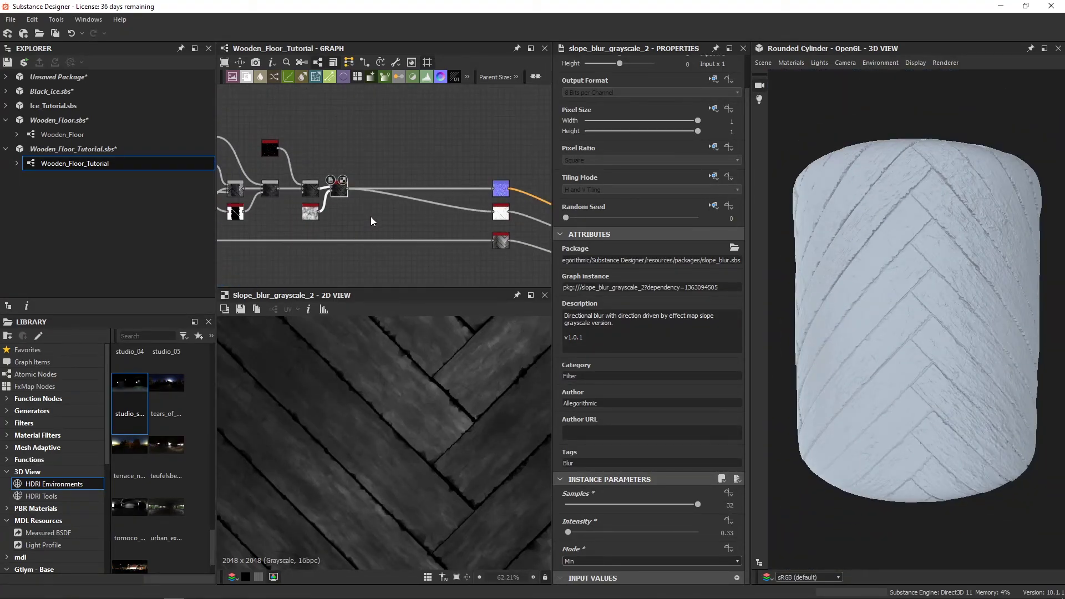
scroll(907, 290, up, 3)
scroll(907, 289, up, 2)
scroll(381, 221, up, 2)
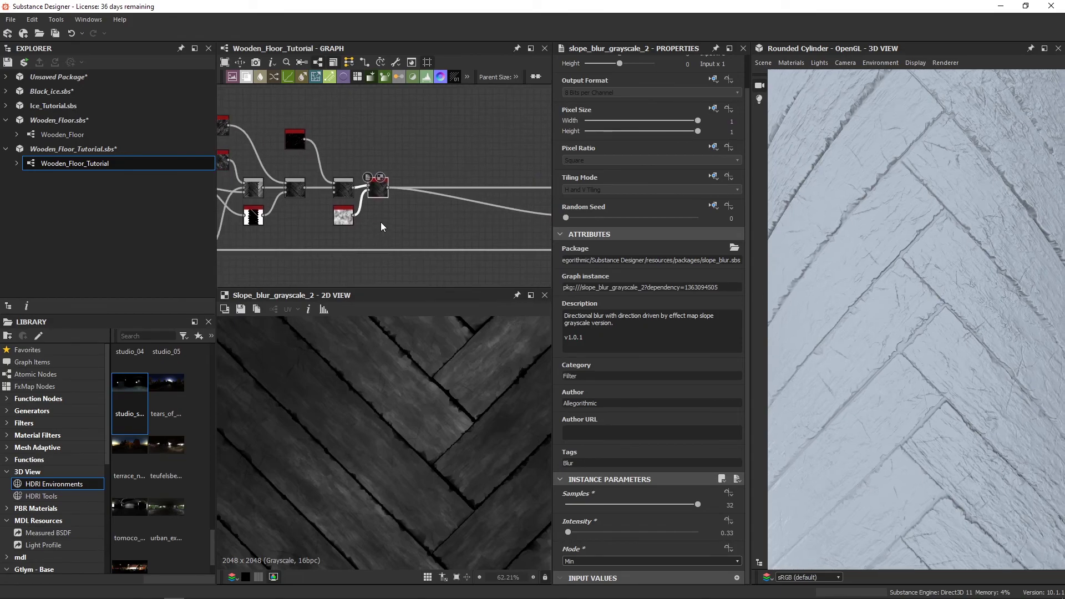
scroll(389, 221, up, 2)
scroll(388, 220, down, 1)
scroll(418, 202, down, 1)
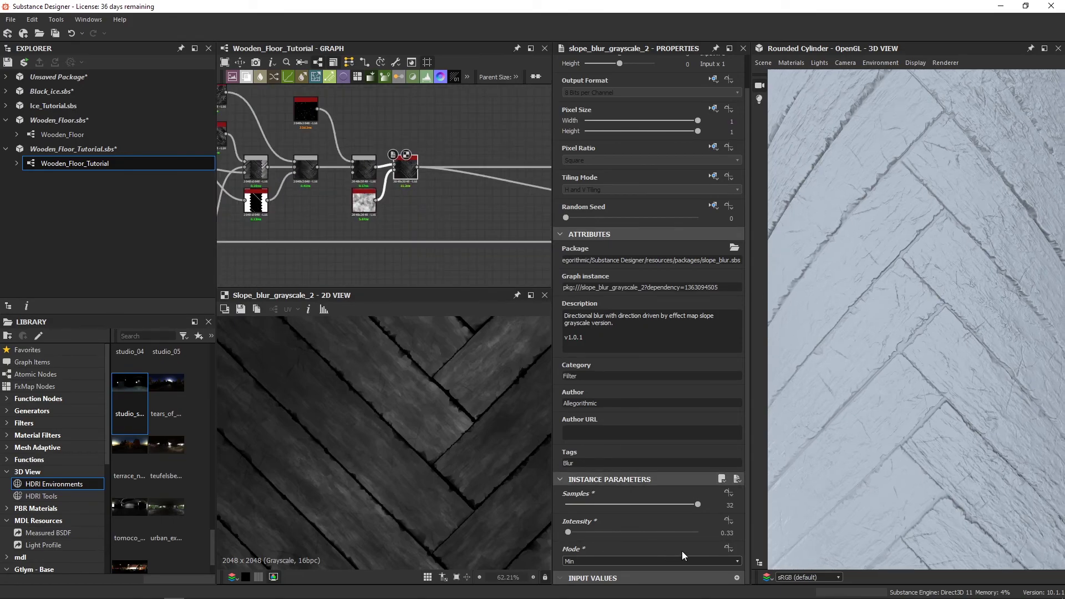
scroll(433, 231, up, 2)
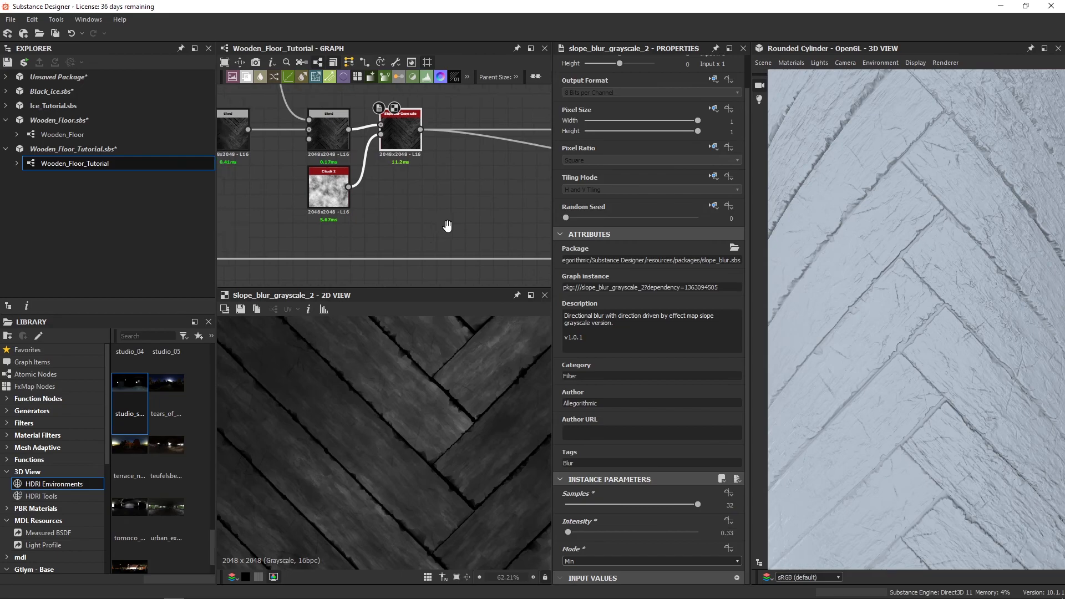
scroll(447, 228, up, 1)
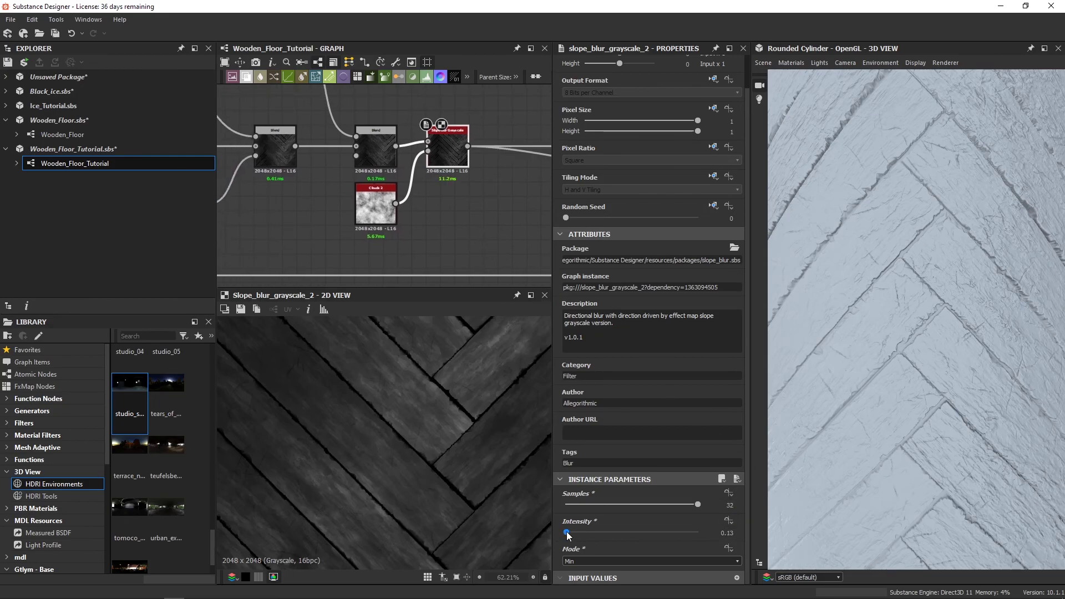
Reduce the slope blur intensity further to 0.07 and inspect the worn edges up close.
drag(566, 531, 566, 532)
scroll(893, 437, up, 2)
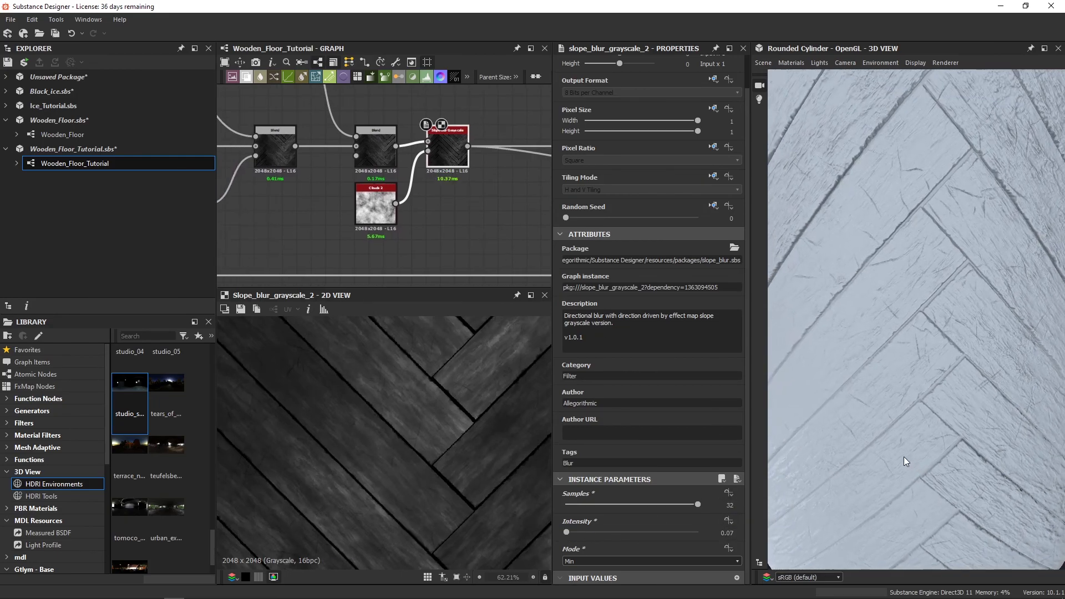
mouse_move(903, 457)
mouse_down()
mouse_move(928, 451)
mouse_move(868, 420)
mouse_move(847, 392)
mouse_move(843, 418)
mouse_move(823, 427)
mouse_up()
scroll(846, 391, down, 3)
scroll(818, 425, up, 3)
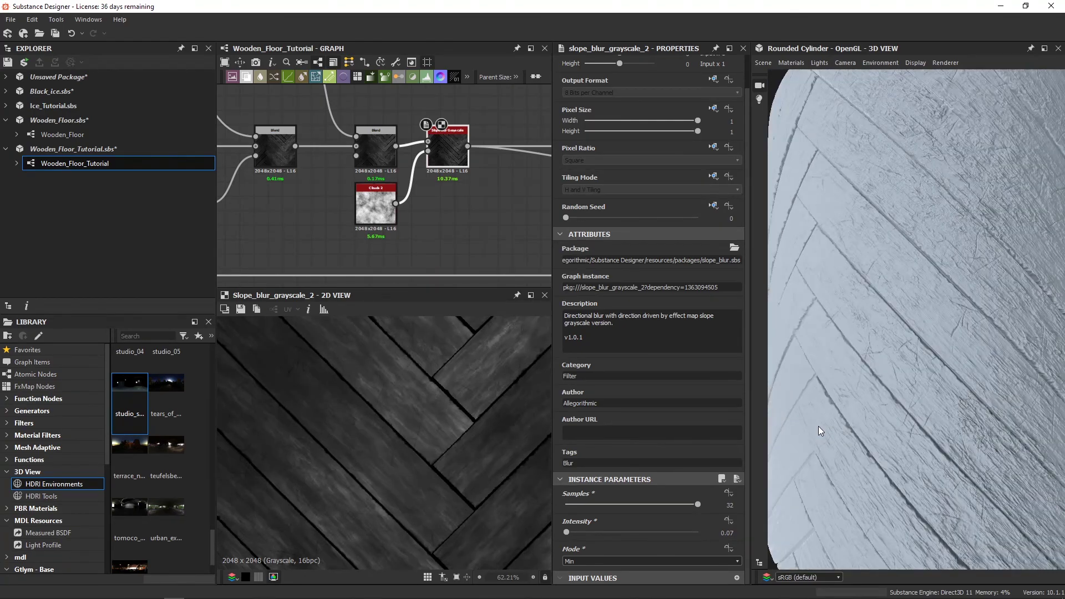